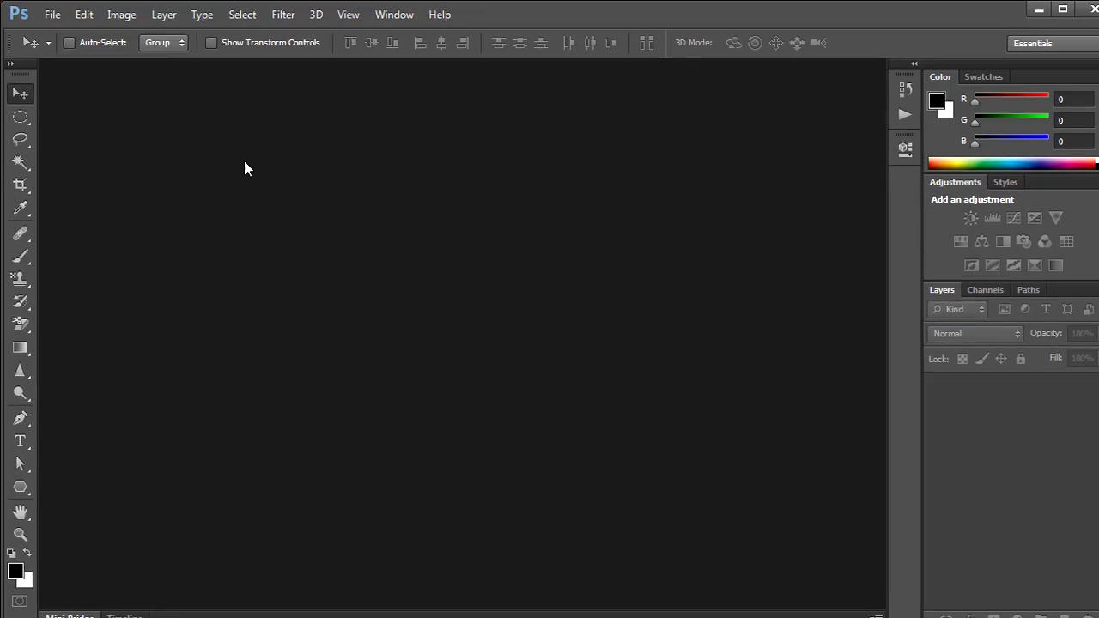
Bring up the File menu in the empty Photoshop workspace.
{"action": "left_click", "coordinate": [82, 23]}
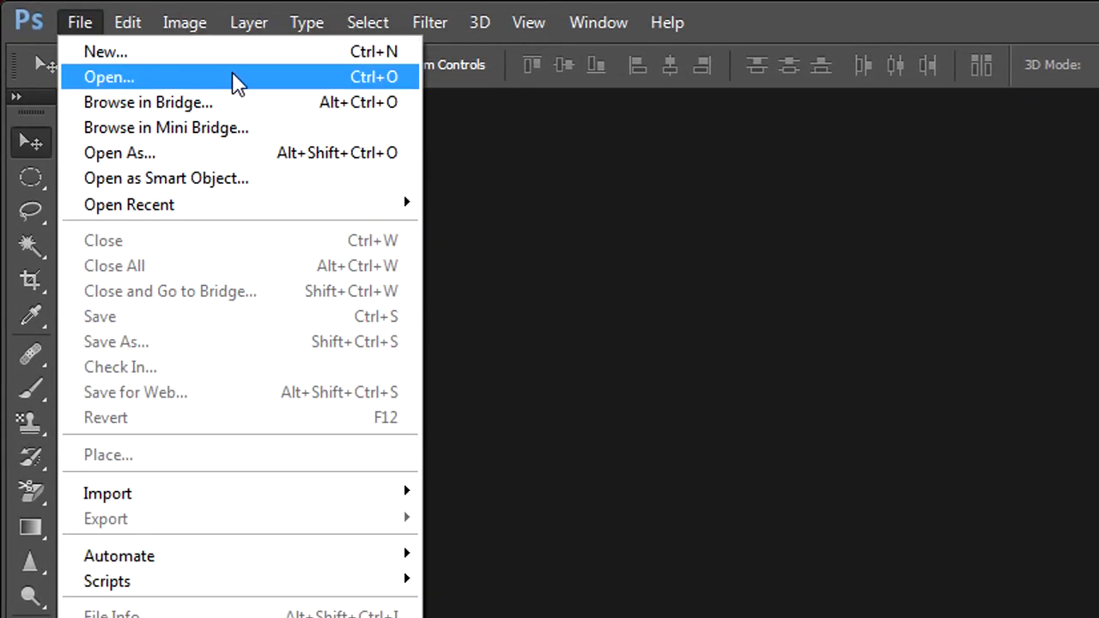
Open the portrait human-1411499.jpg from the source folder.
{"action": "left_click", "coordinate": [234, 77]}
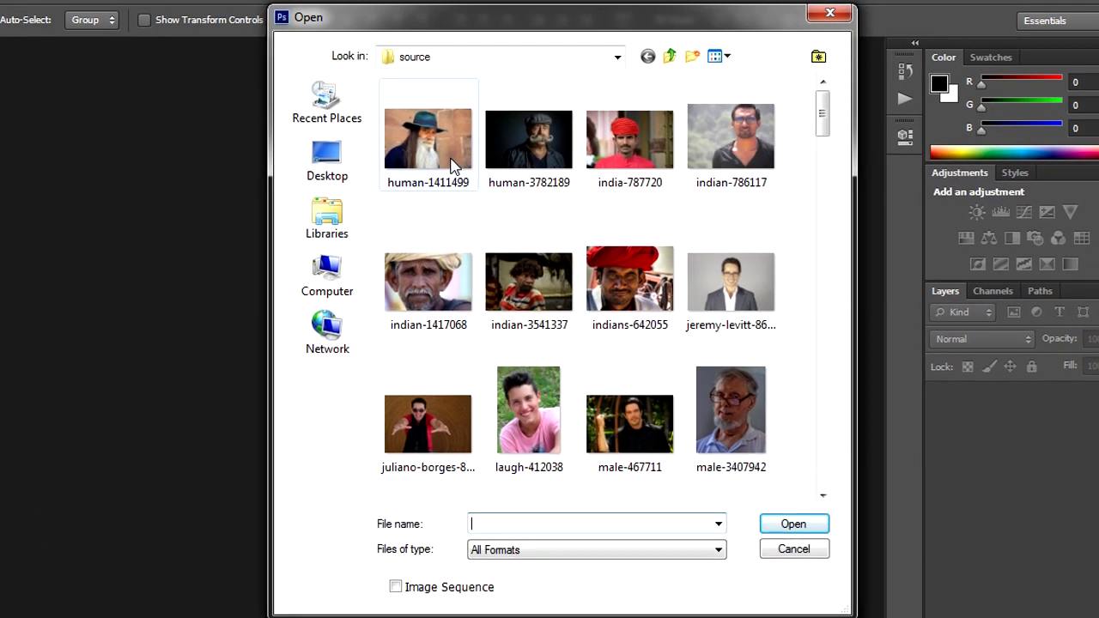
{"action": "left_click", "coordinate": [494, 176]}
{"action": "left_click", "coordinate": [794, 525]}
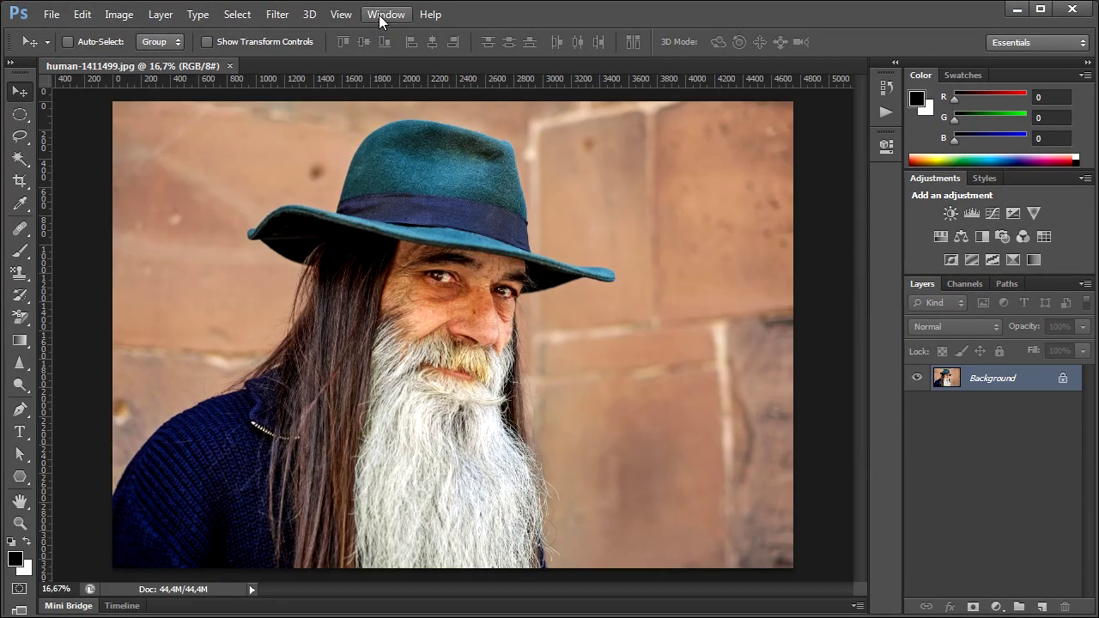
{"action": "left_click", "coordinate": [379, 15]}
Show the Actions panel, then create and start recording the Images-Resize action in Default Actions.
{"action": "left_click", "coordinate": [430, 116]}
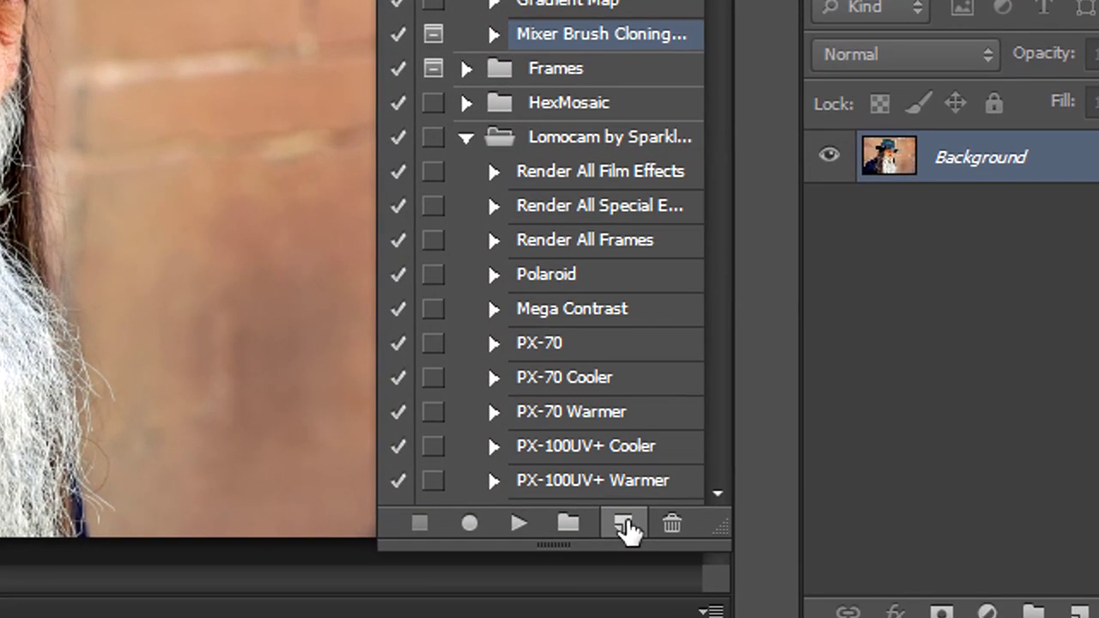
{"action": "left_click", "coordinate": [625, 524]}
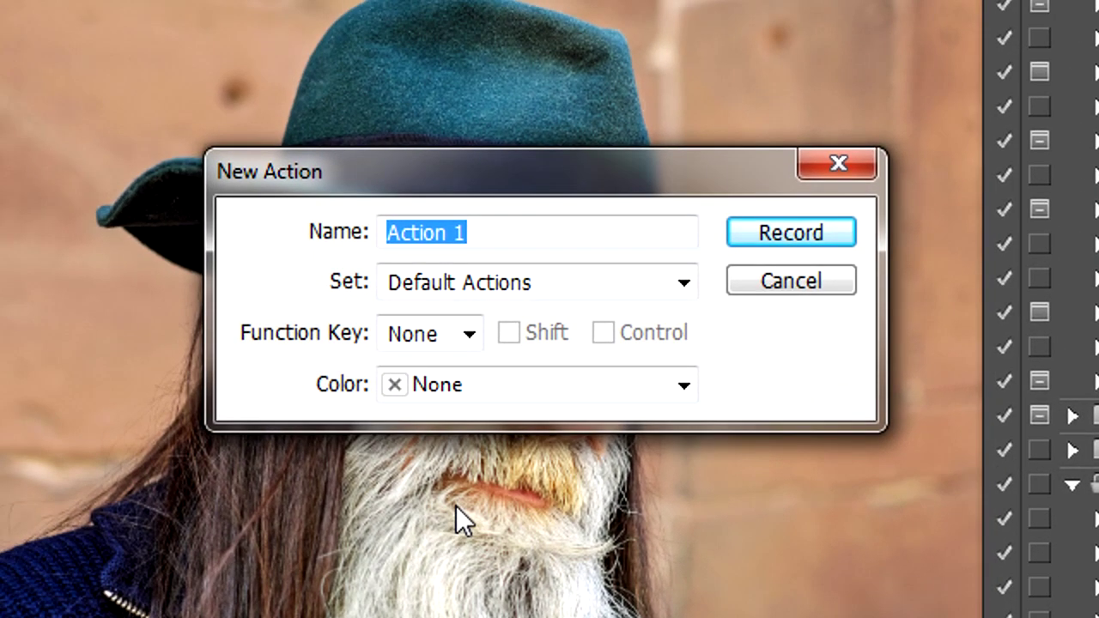
{"action": "type", "text": "Images-Resize"}
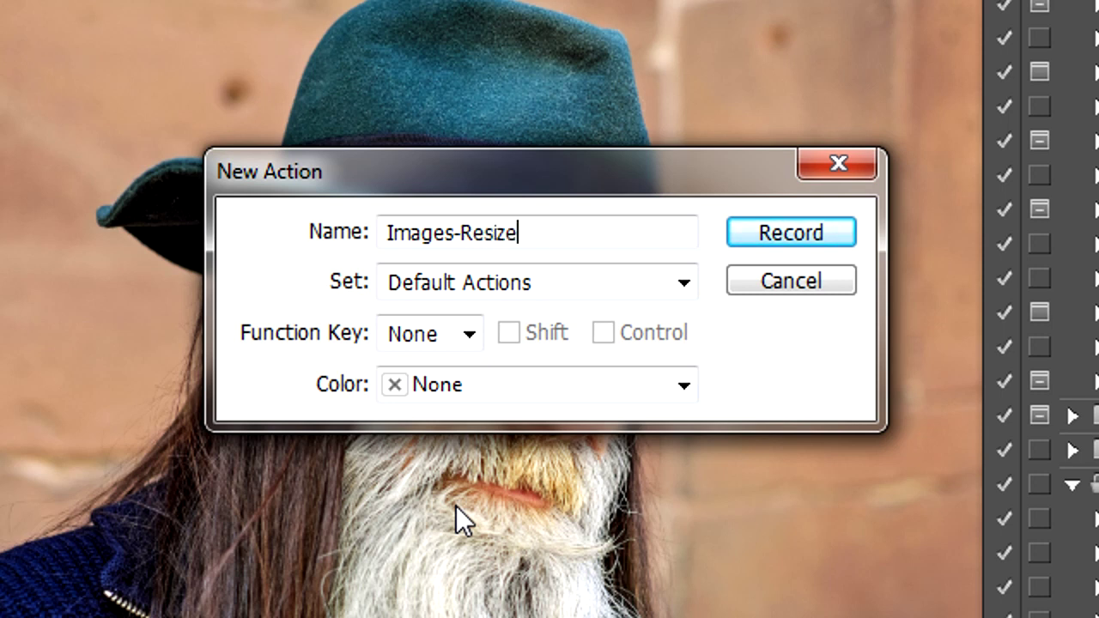
{"action": "left_click", "coordinate": [807, 233]}
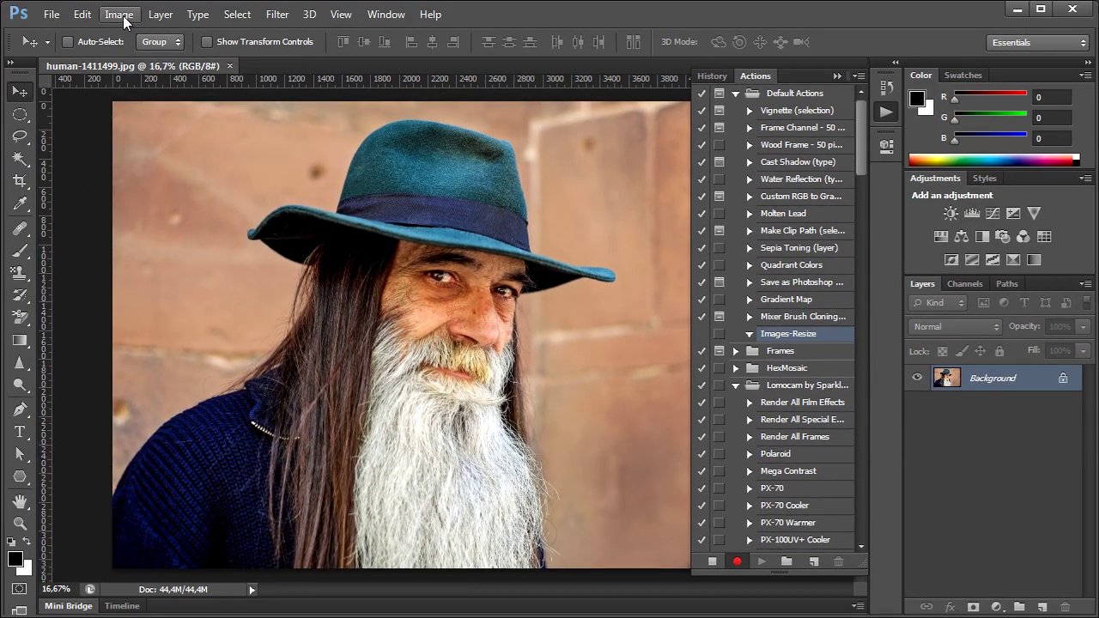
Set Image Size to 1 cm × 1 cm at 200 ppi, unconstrained, with Bicubic Sharper.
{"action": "left_click", "coordinate": [118, 13]}
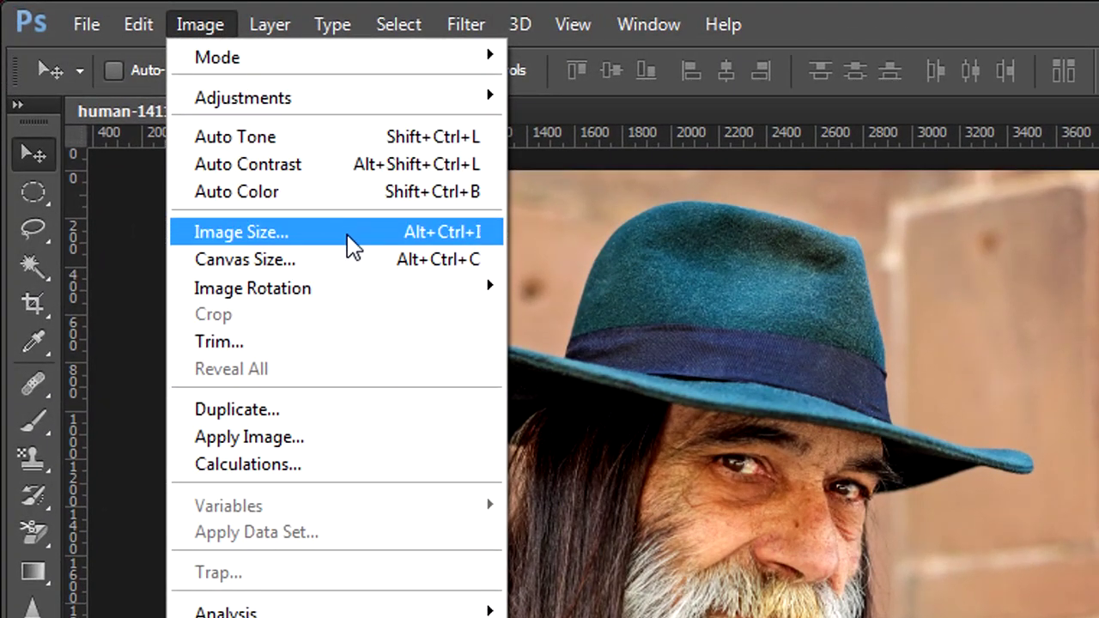
{"action": "left_click", "coordinate": [352, 245]}
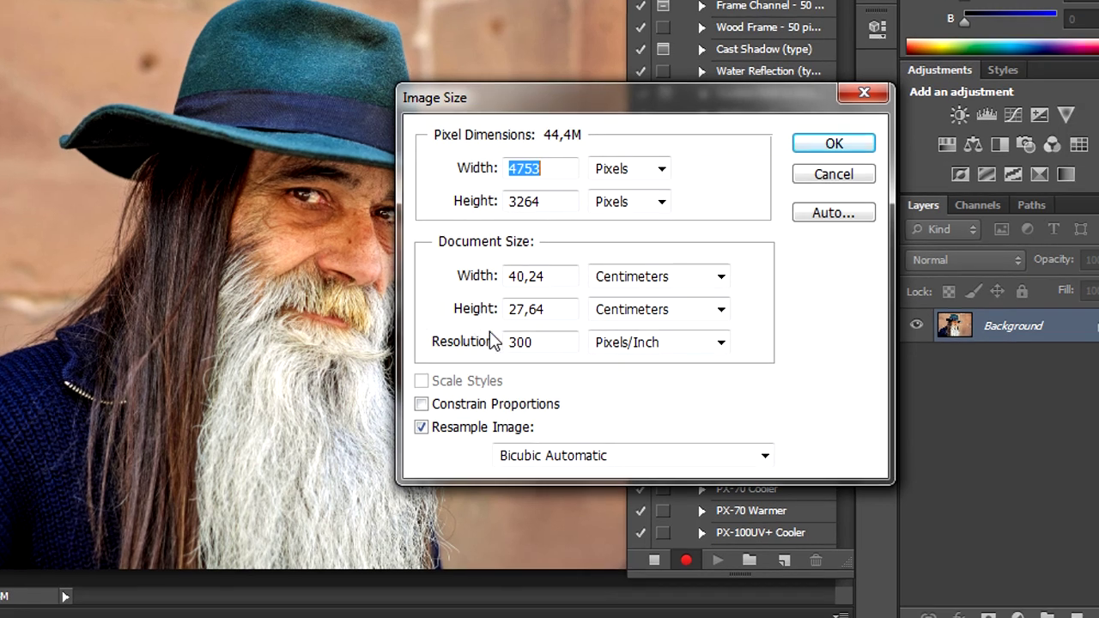
{"action": "left_click", "coordinate": [525, 428]}
{"action": "left_click", "coordinate": [541, 430]}
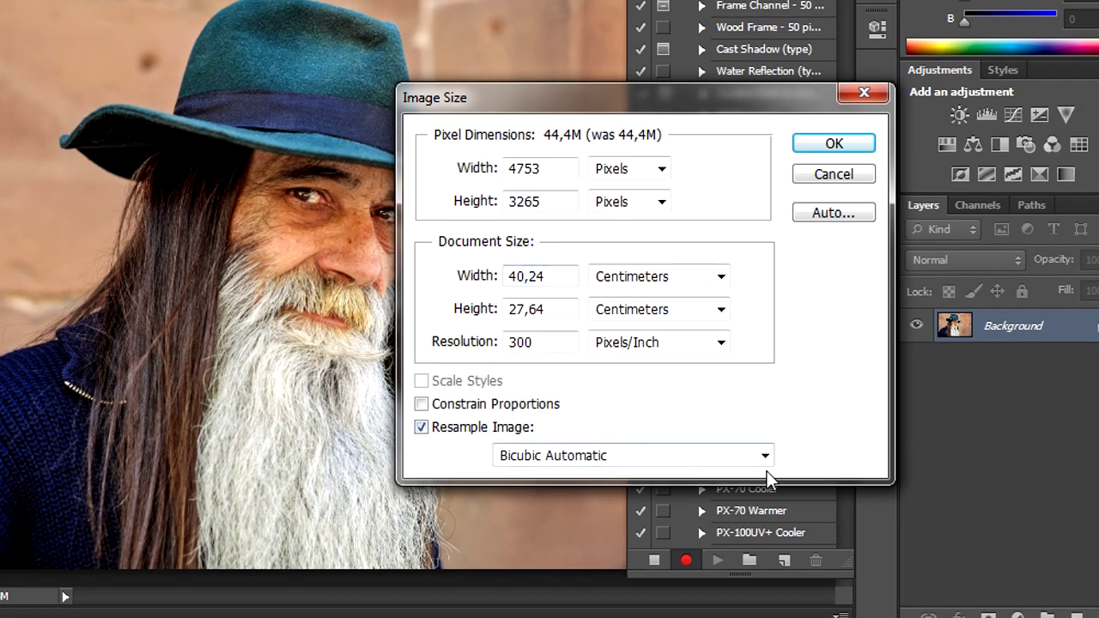
{"action": "left_click", "coordinate": [766, 456]}
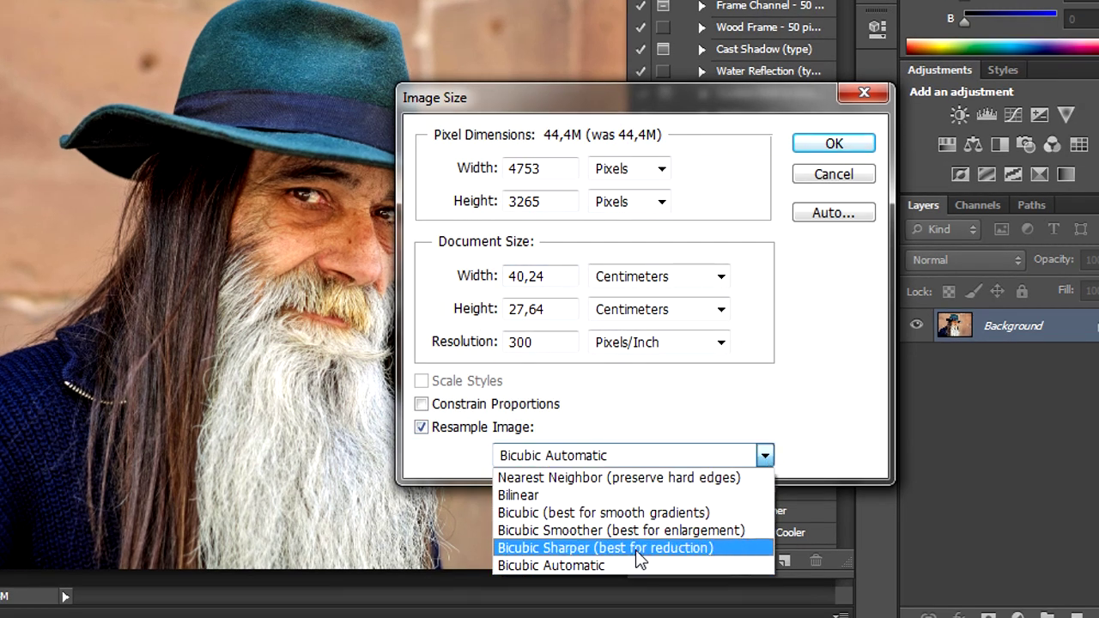
{"action": "left_click", "coordinate": [640, 549]}
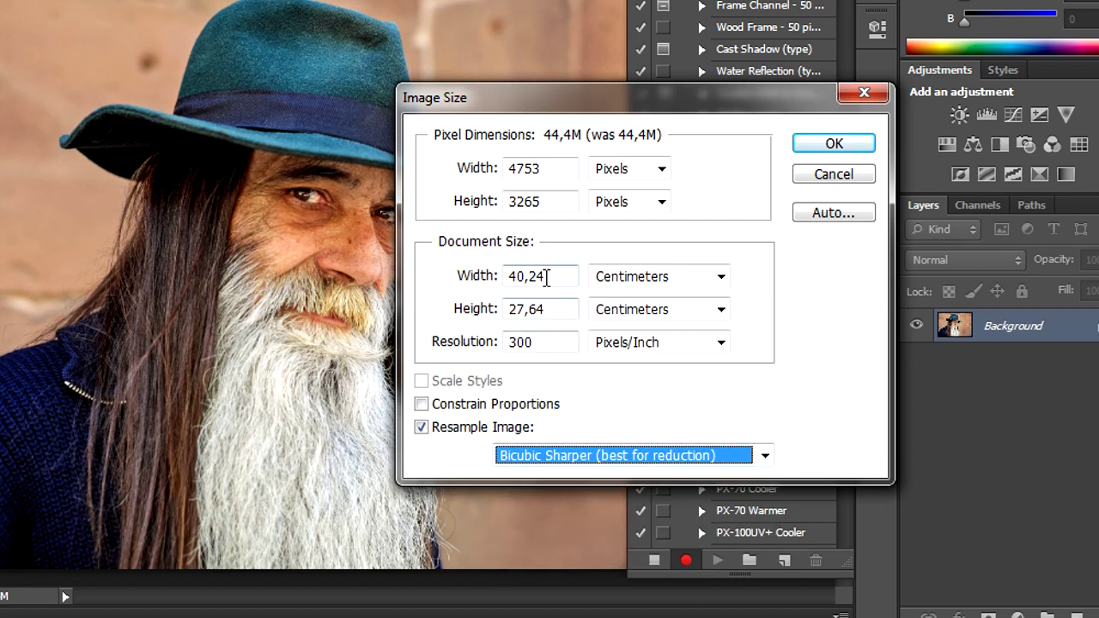
{"action": "left_click_drag", "start_coordinate": [546, 276], "coordinate": [486, 272]}
{"action": "type", "text": "1"}
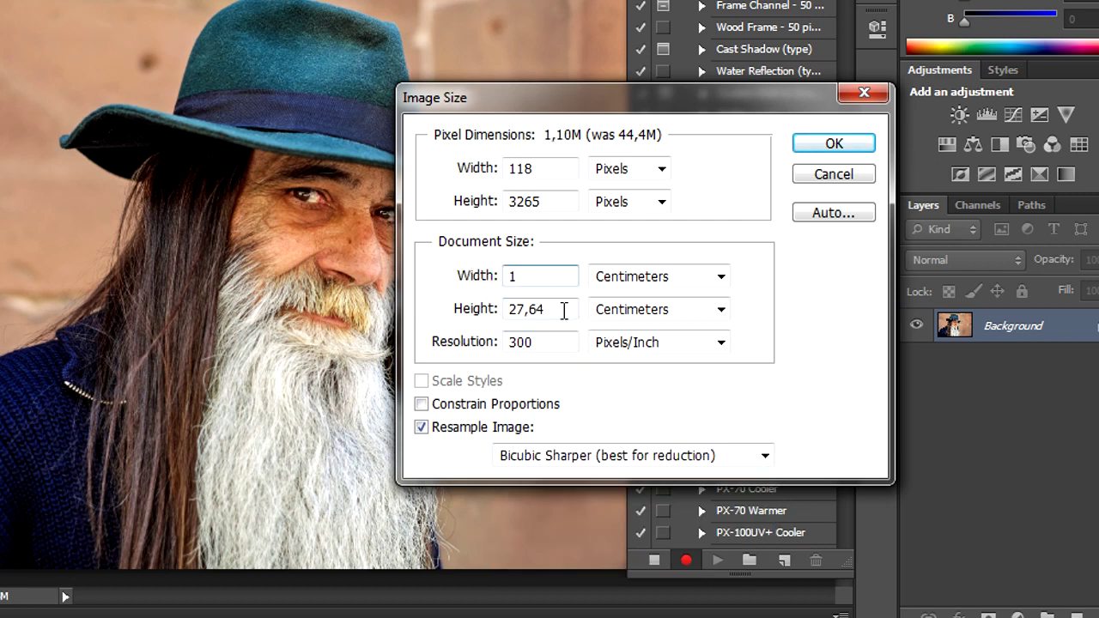
{"action": "double_click", "coordinate": [563, 310]}
{"action": "type", "text": "1"}
{"action": "type", "text": "2"}
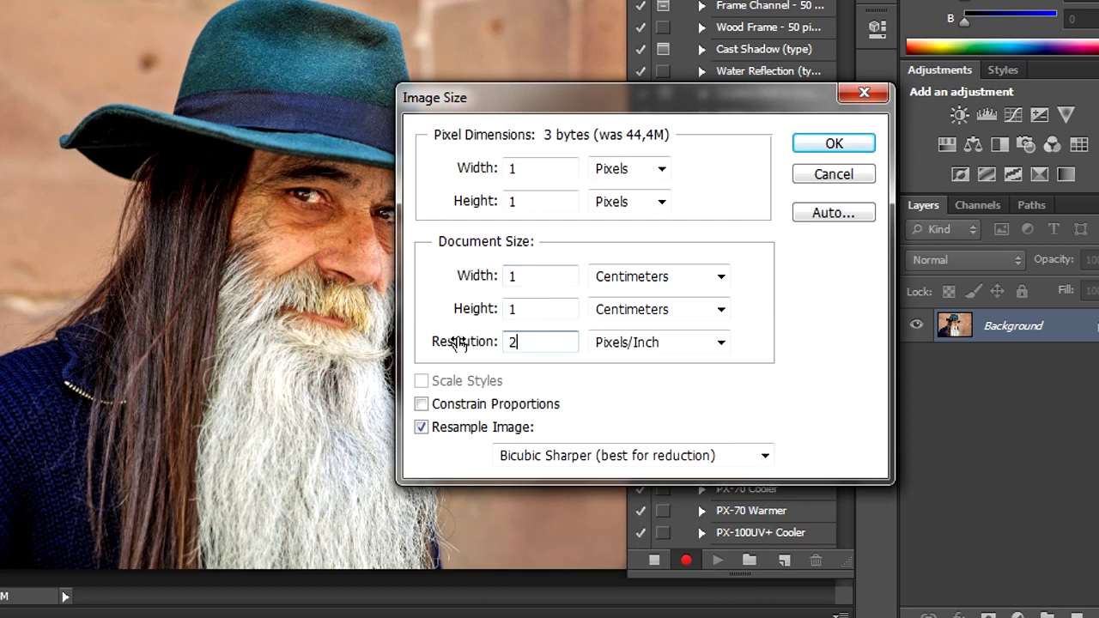
{"action": "type", "text": "00"}
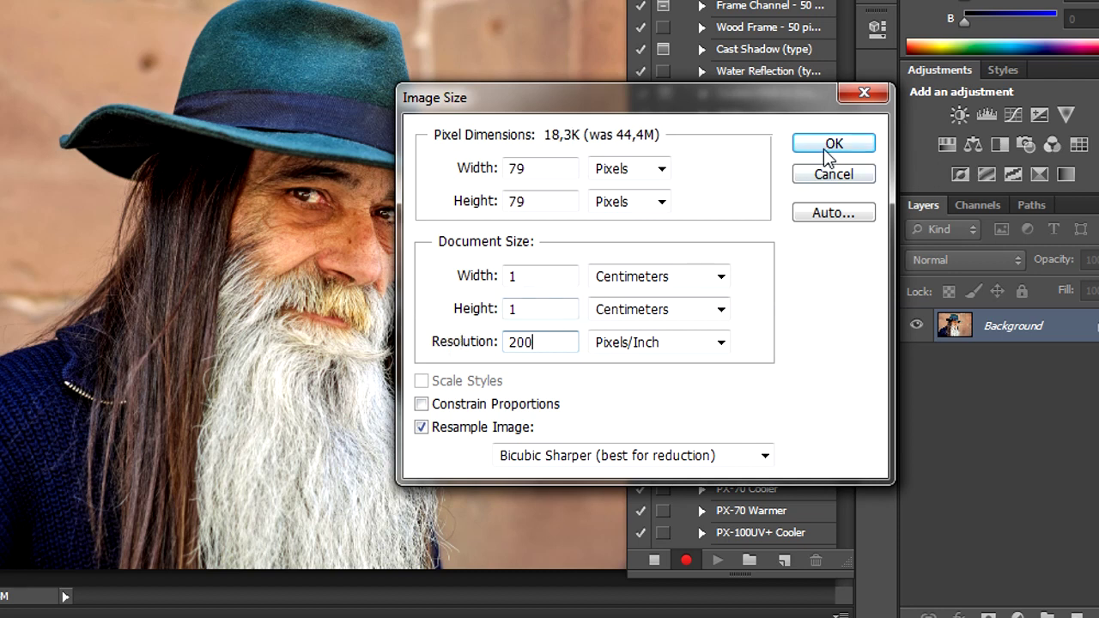
{"action": "left_click", "coordinate": [827, 146]}
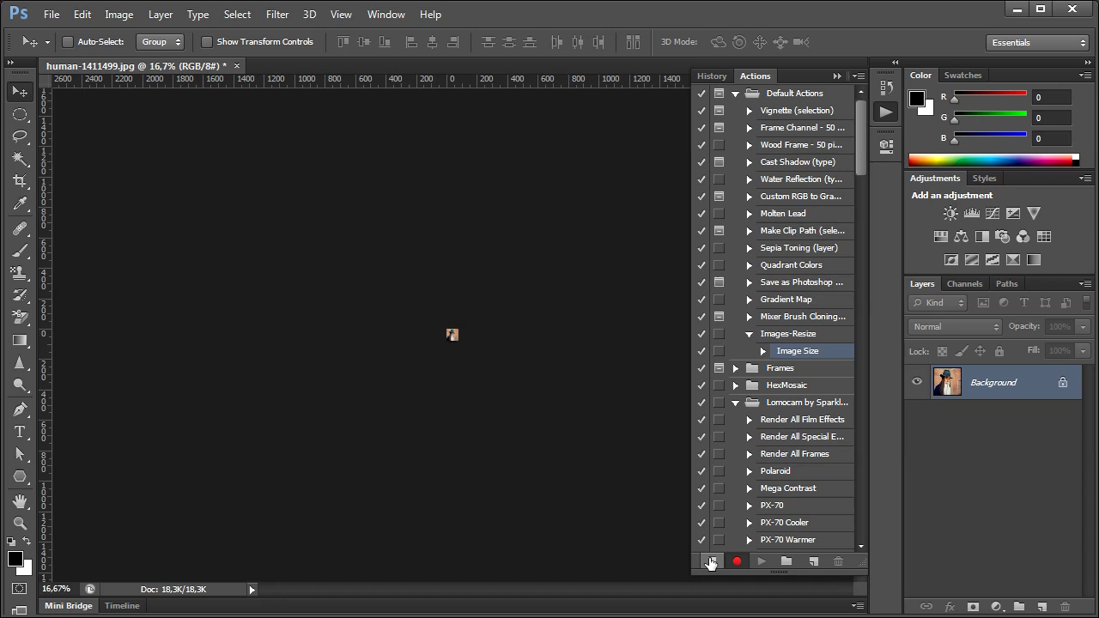
Fit the tiny image on screen, then view it at Actual Pixels.
{"action": "left_click", "coordinate": [339, 17]}
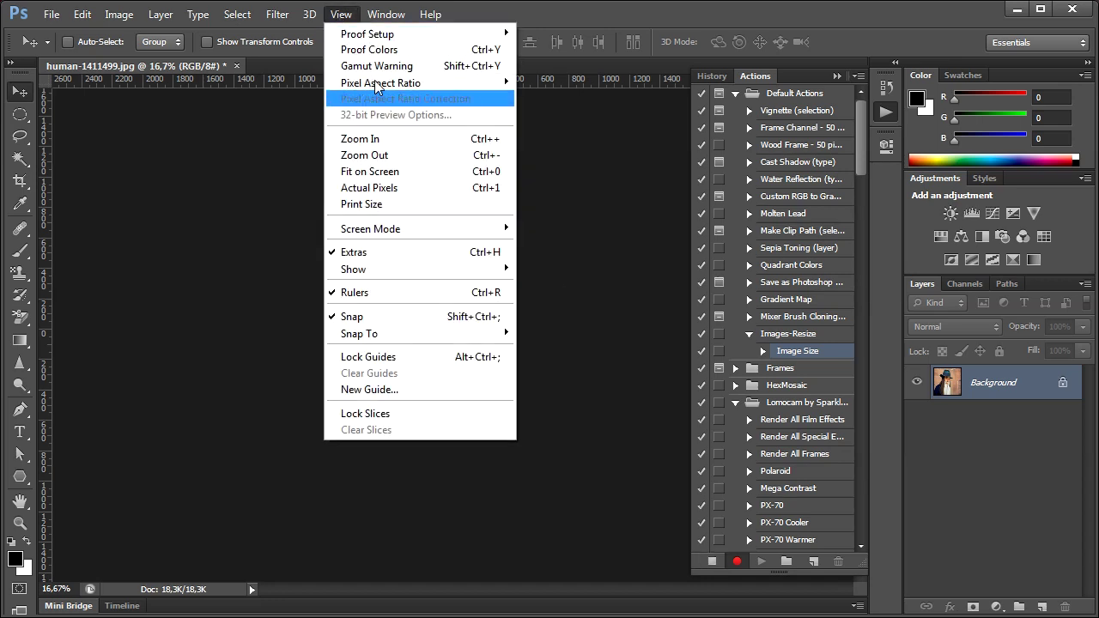
{"action": "left_click", "coordinate": [420, 173]}
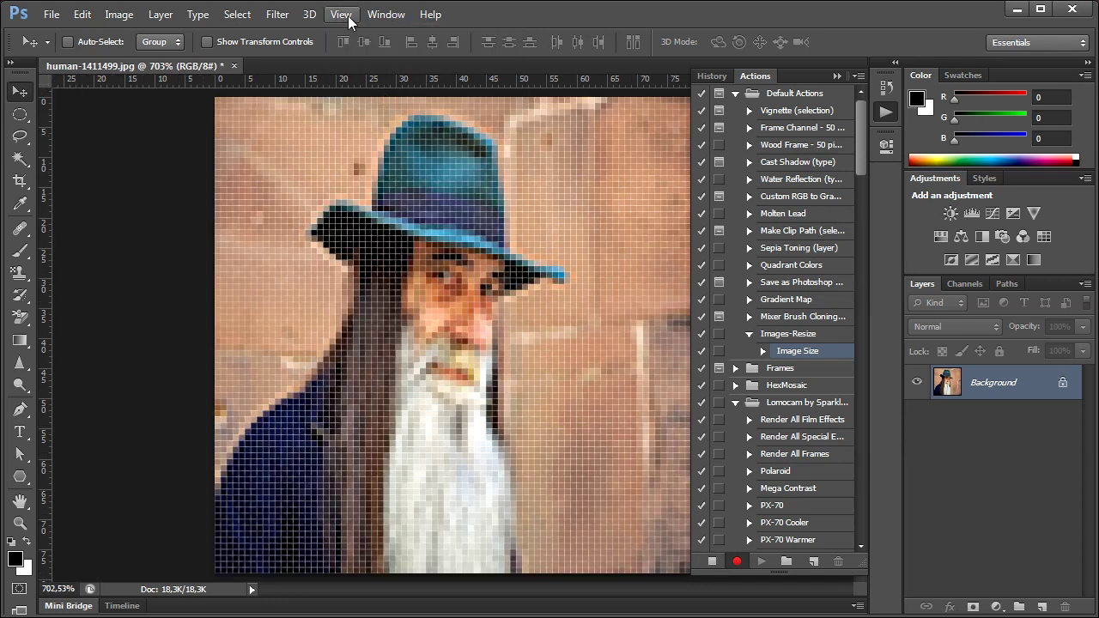
{"action": "left_click", "coordinate": [341, 15]}
{"action": "left_click", "coordinate": [398, 187]}
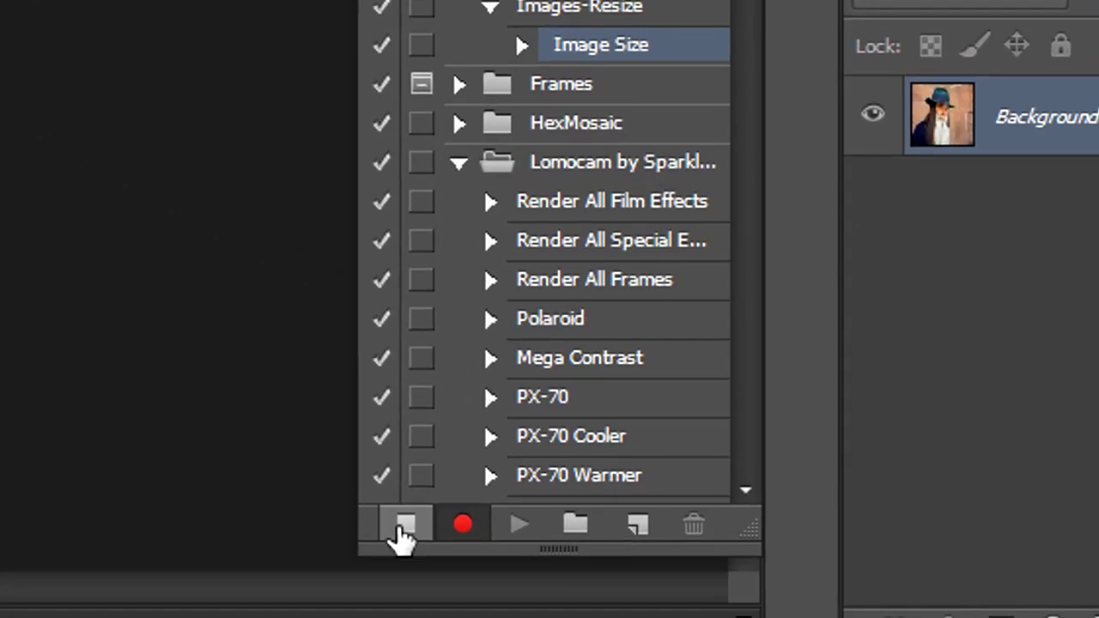
Stop recording, close the portrait without saving, and collapse the Actions panel.
{"action": "left_click", "coordinate": [646, 553]}
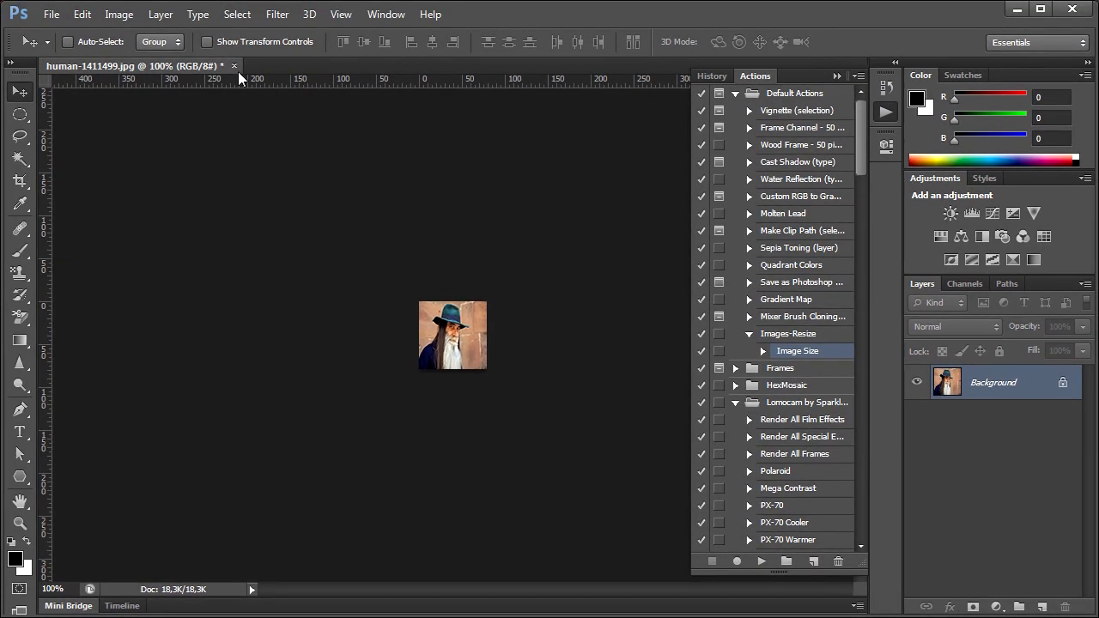
{"action": "left_click", "coordinate": [233, 66]}
{"action": "left_click", "coordinate": [588, 252]}
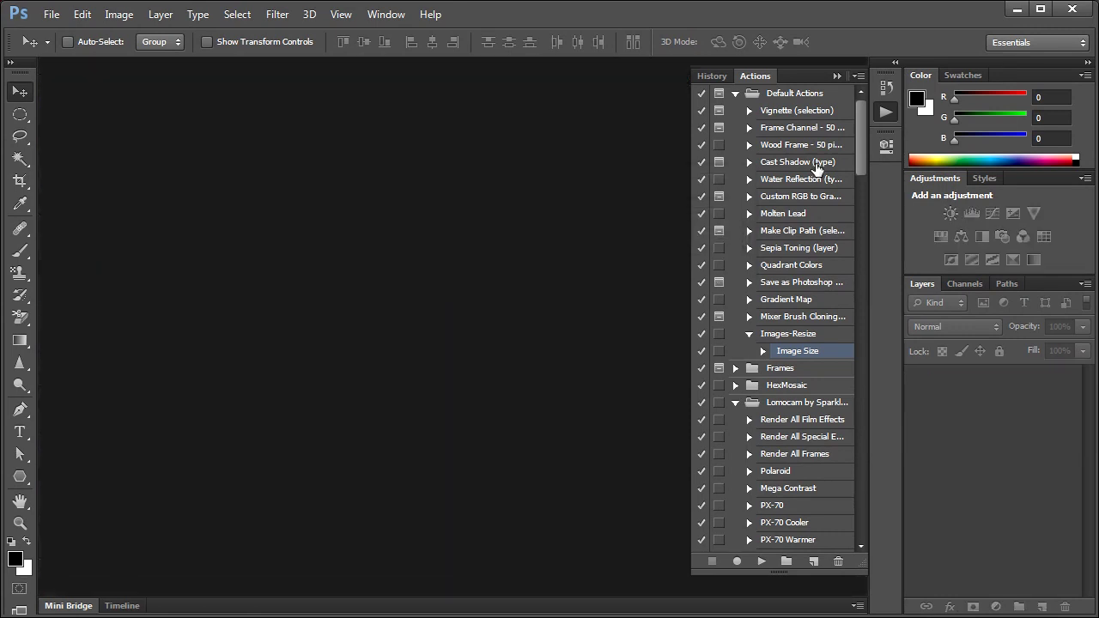
{"action": "left_click", "coordinate": [837, 77]}
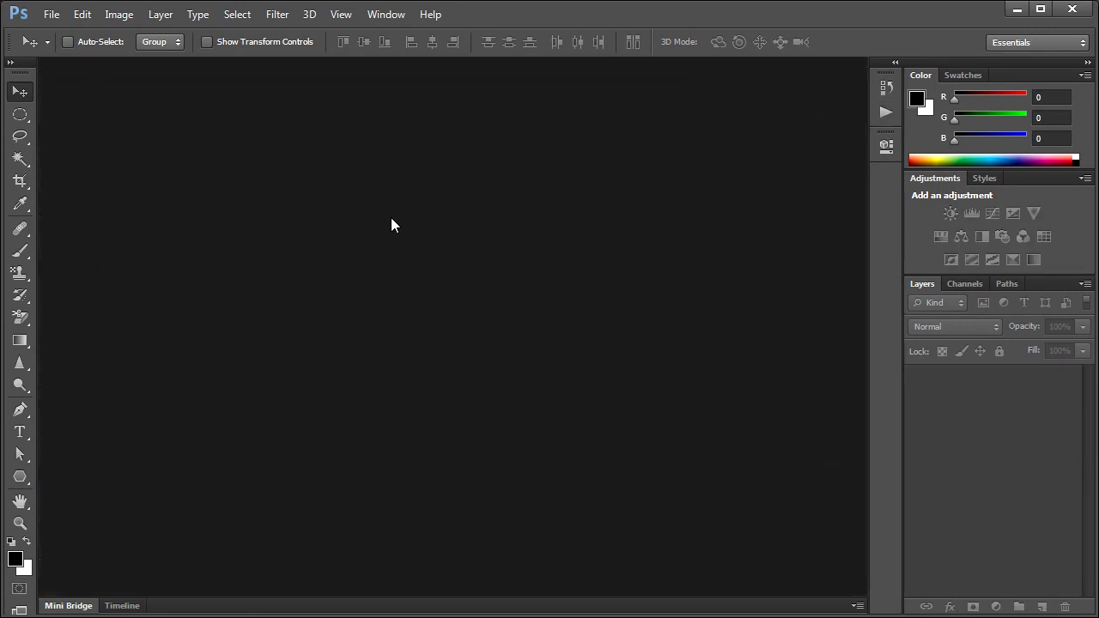
In Image Processor, choose the images folder of portraits as the source.
{"action": "left_click", "coordinate": [51, 14]}
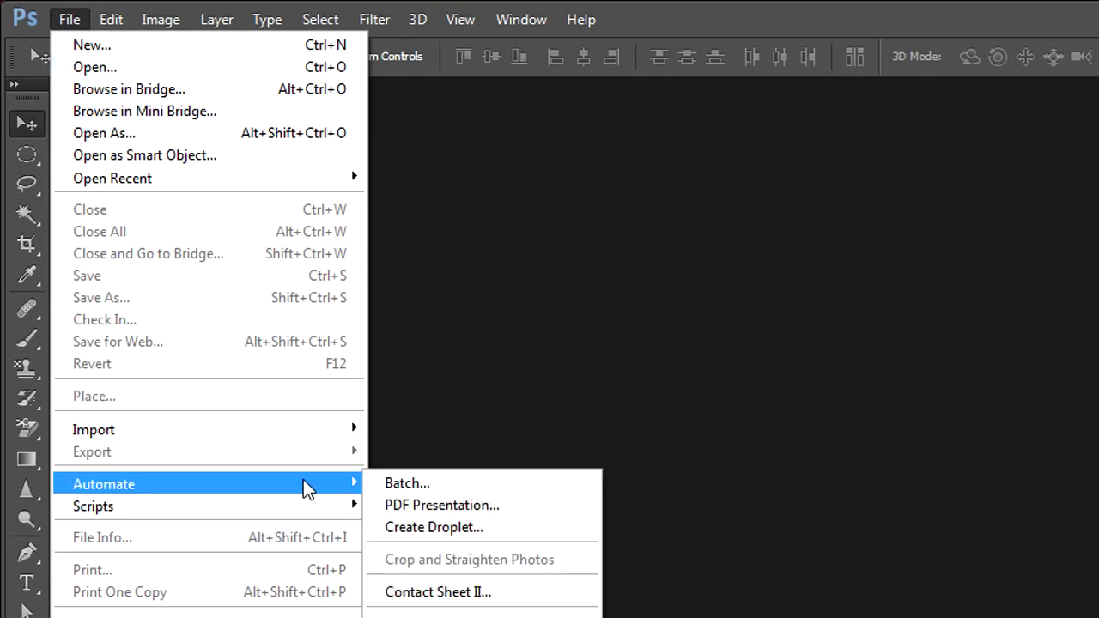
{"action": "mouse_move", "coordinate": [93, 506]}
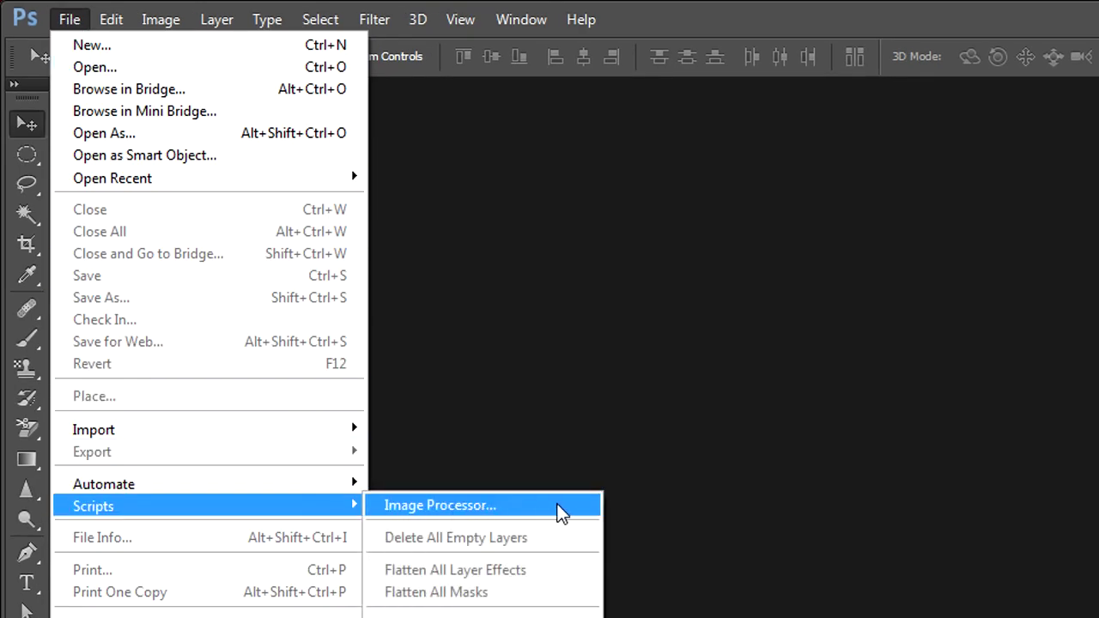
{"action": "left_click", "coordinate": [558, 504]}
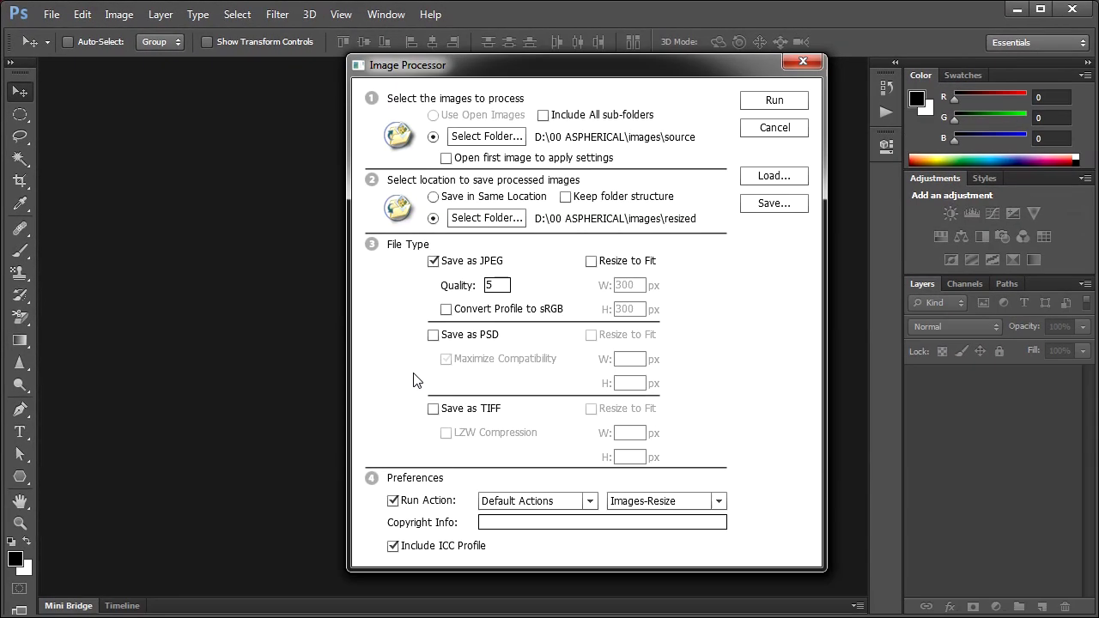
{"action": "left_click", "coordinate": [503, 137]}
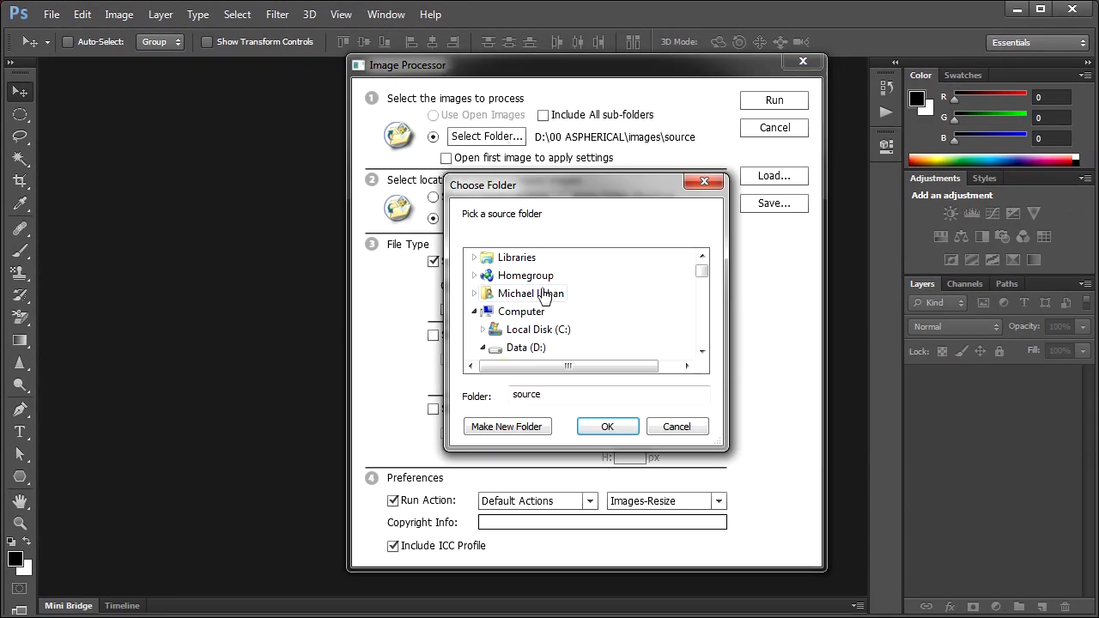
{"action": "left_click_drag", "start_coordinate": [704, 273], "coordinate": [704, 280]}
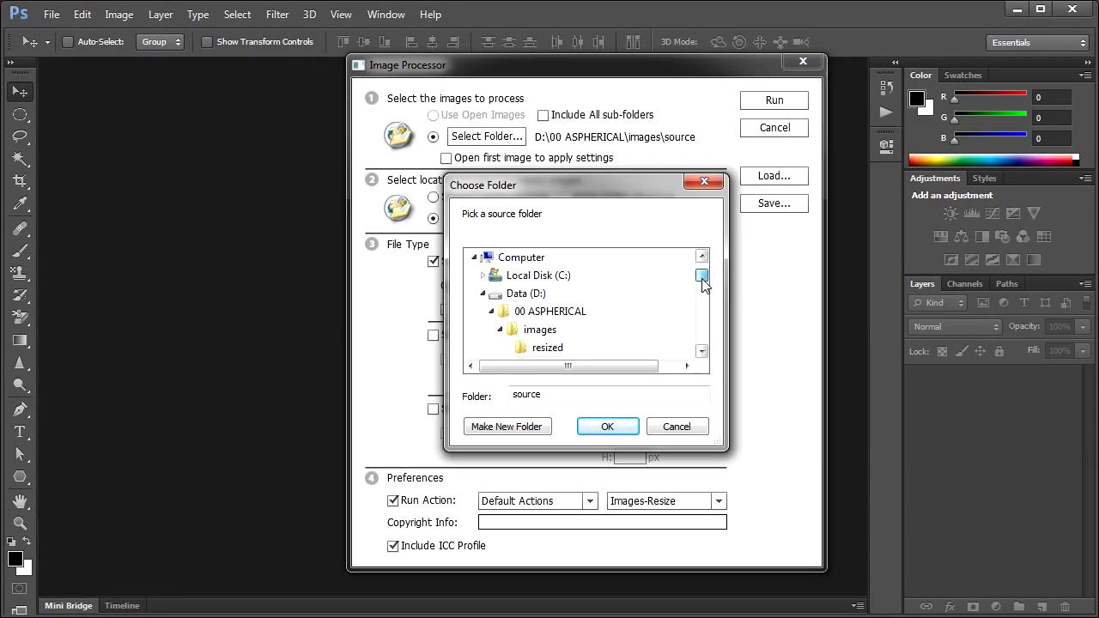
{"action": "left_click", "coordinate": [539, 333]}
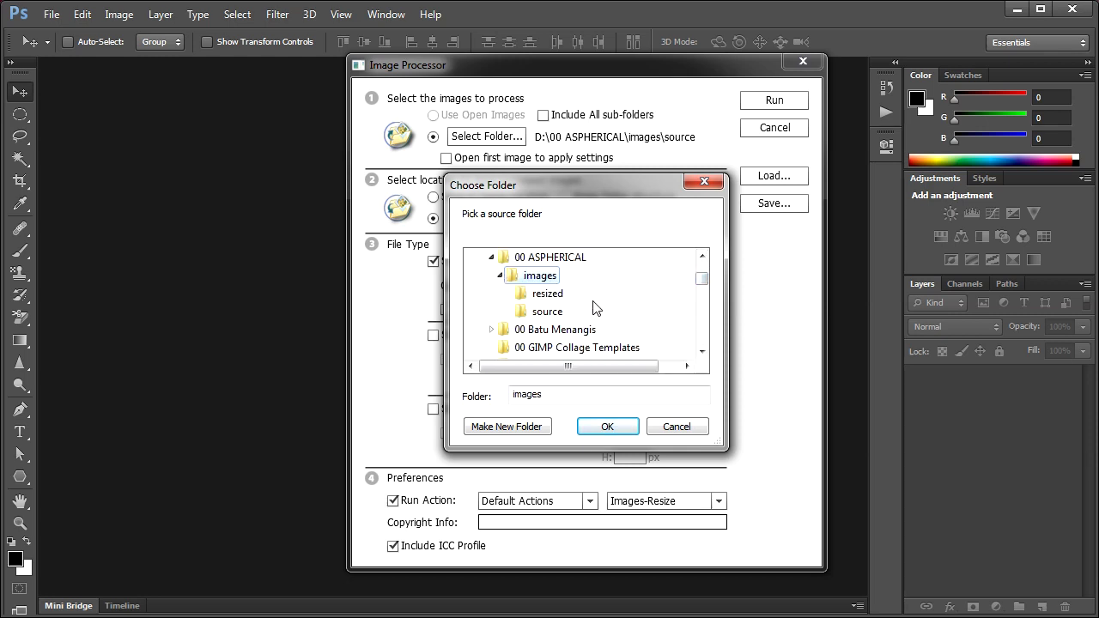
{"action": "left_click", "coordinate": [551, 316]}
{"action": "left_click", "coordinate": [608, 426]}
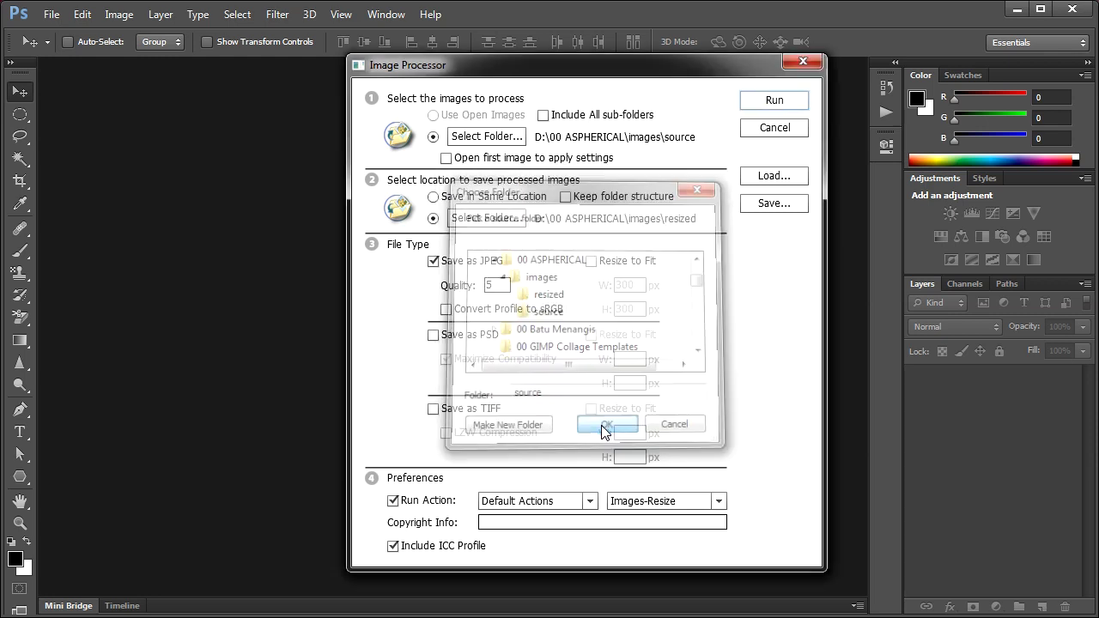
Set the destination to images\resized, choose the Images-Resize action, and run the batch.
{"action": "left_click", "coordinate": [512, 220]}
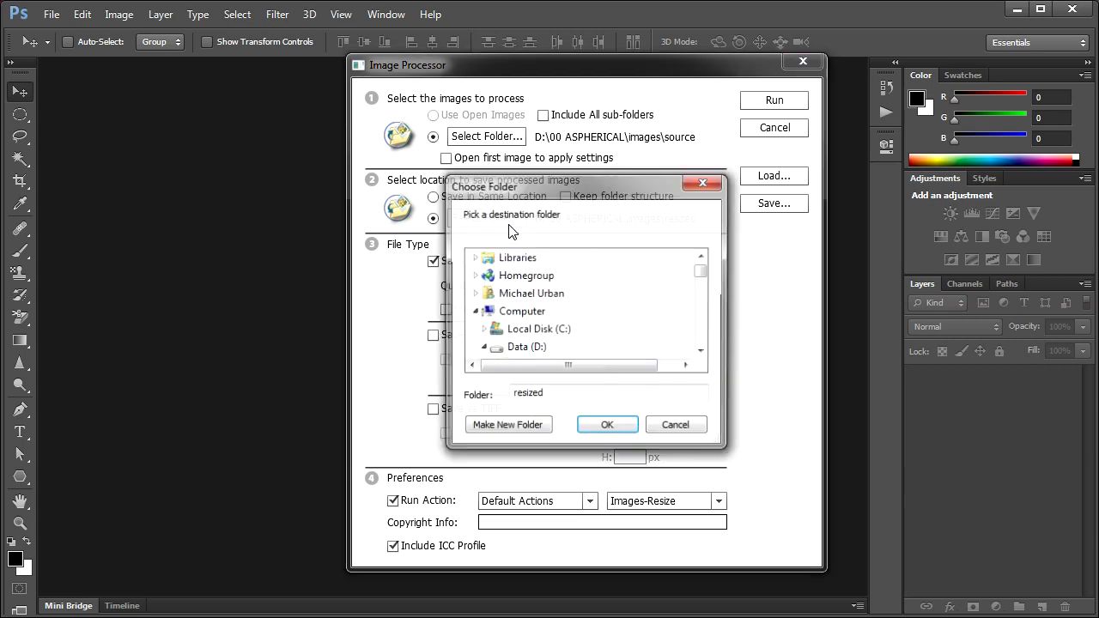
{"action": "left_click_drag", "start_coordinate": [702, 270], "coordinate": [701, 276]}
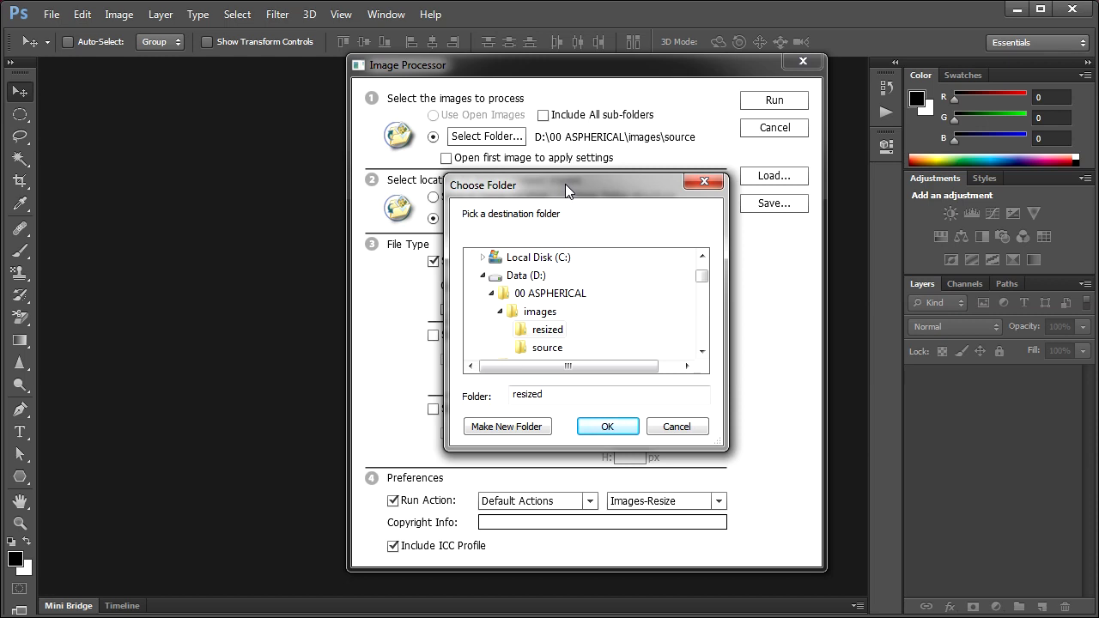
{"action": "left_click_drag", "start_coordinate": [564, 186], "coordinate": [643, 187]}
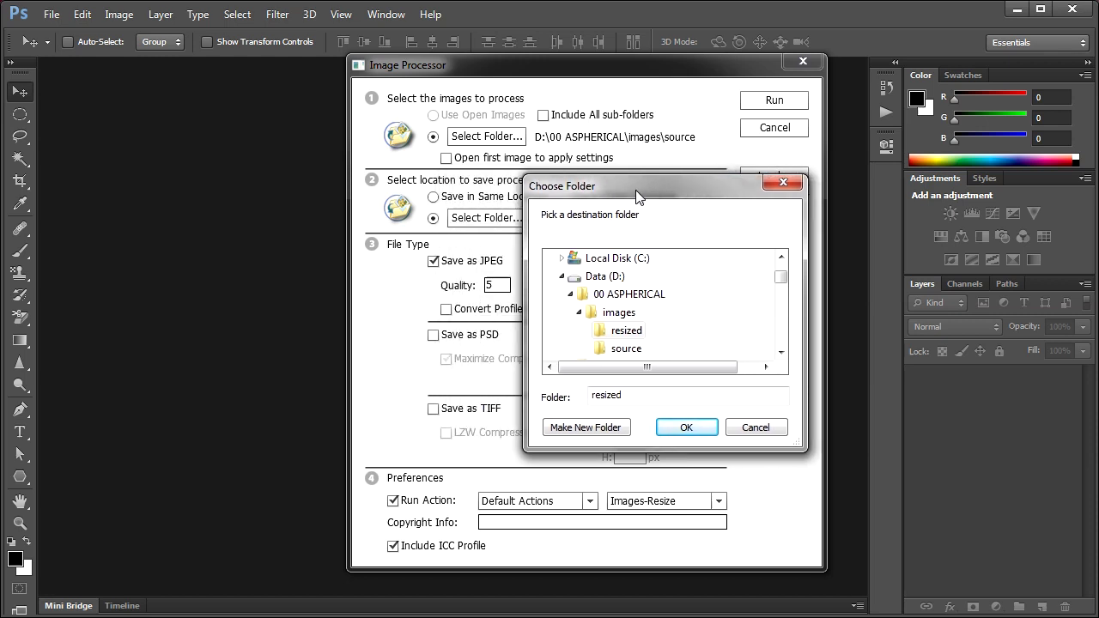
{"action": "left_click", "coordinate": [692, 428]}
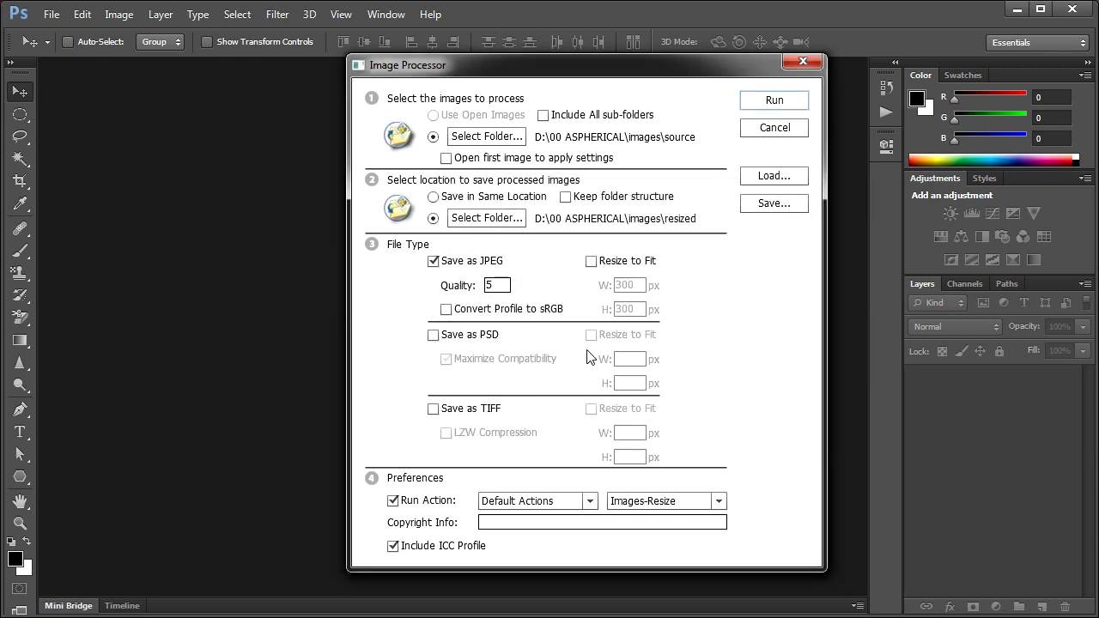
{"action": "left_click", "coordinate": [719, 502]}
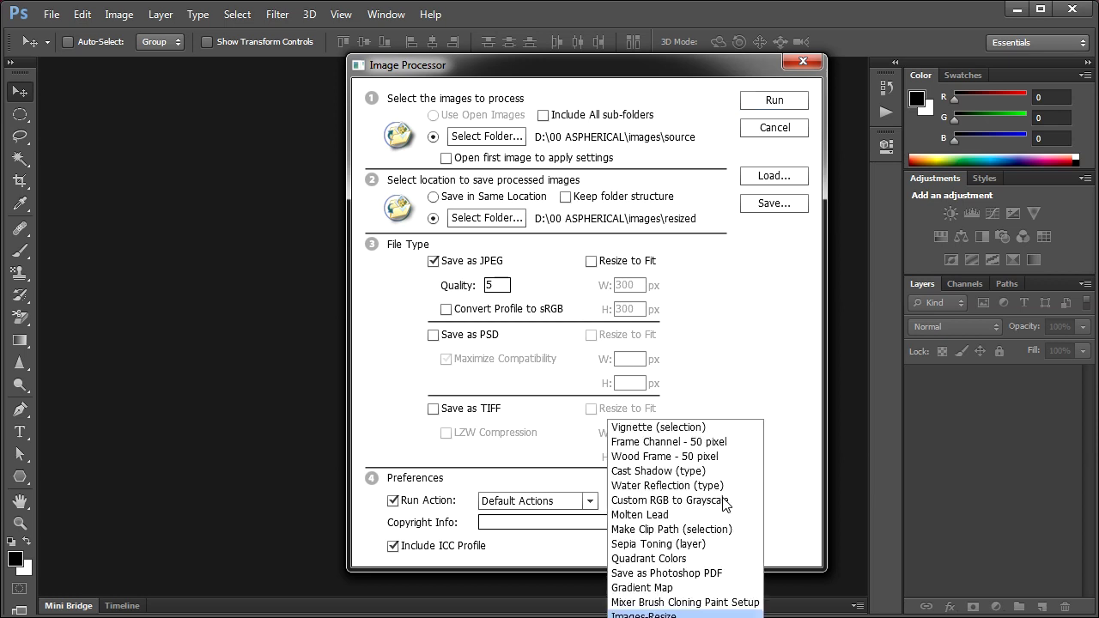
{"action": "left_click", "coordinate": [674, 615]}
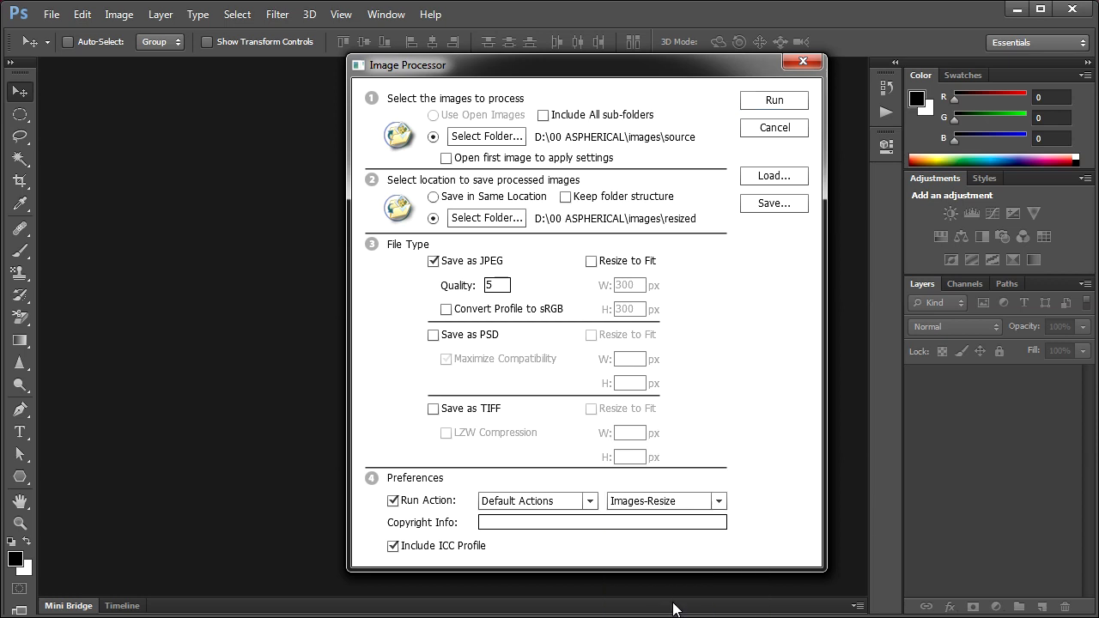
{"action": "left_click", "coordinate": [787, 100]}
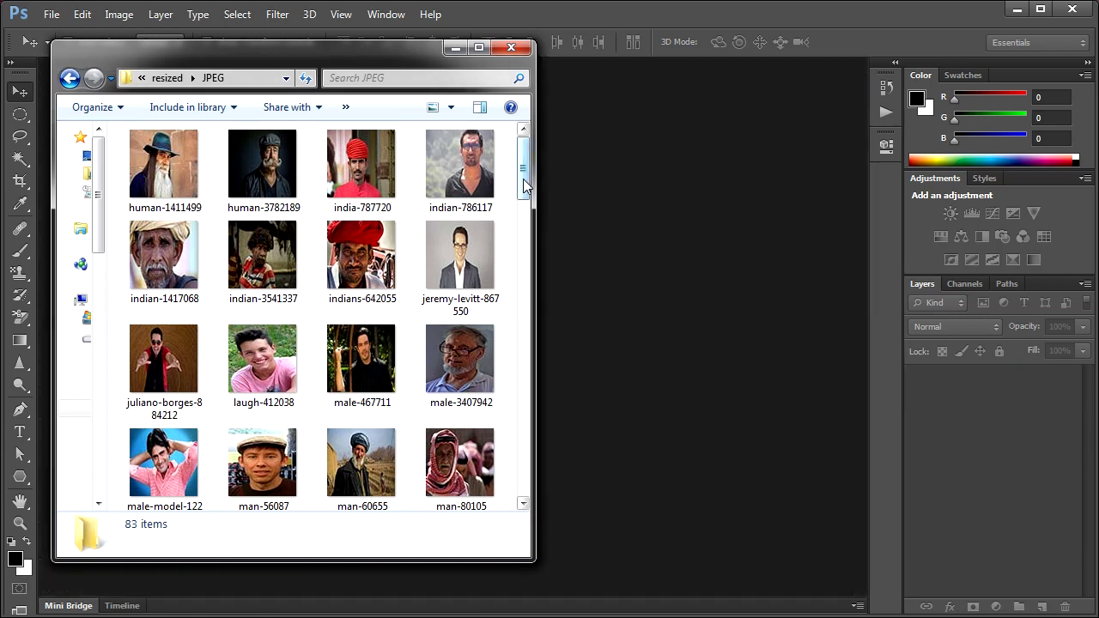
Scroll through the resized\JPEG folder to check all 100 processed portraits.
{"action": "left_click_drag", "start_coordinate": [522, 172], "coordinate": [522, 464]}
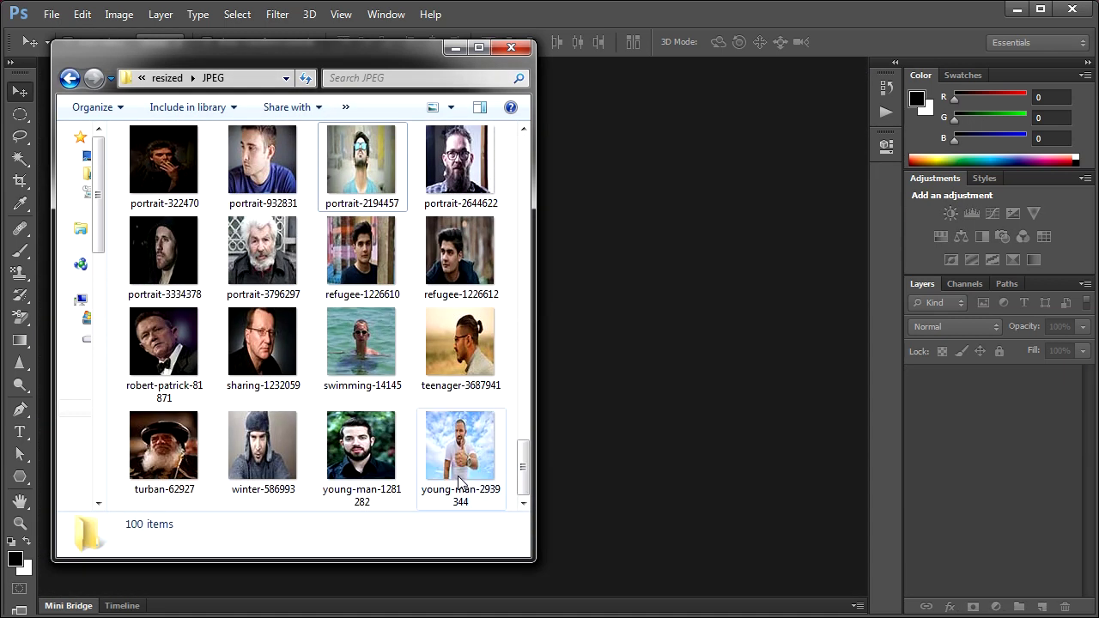
Start a Contact Sheet II with the resized folder on the D: drive as source.
{"action": "left_click", "coordinate": [779, 21]}
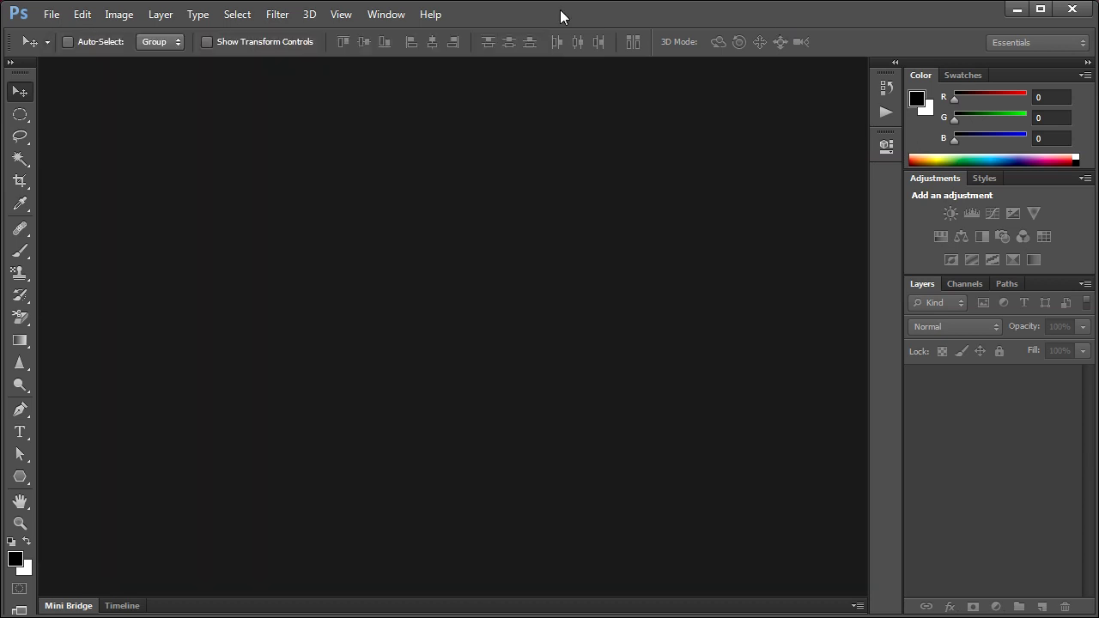
{"action": "left_click", "coordinate": [54, 15]}
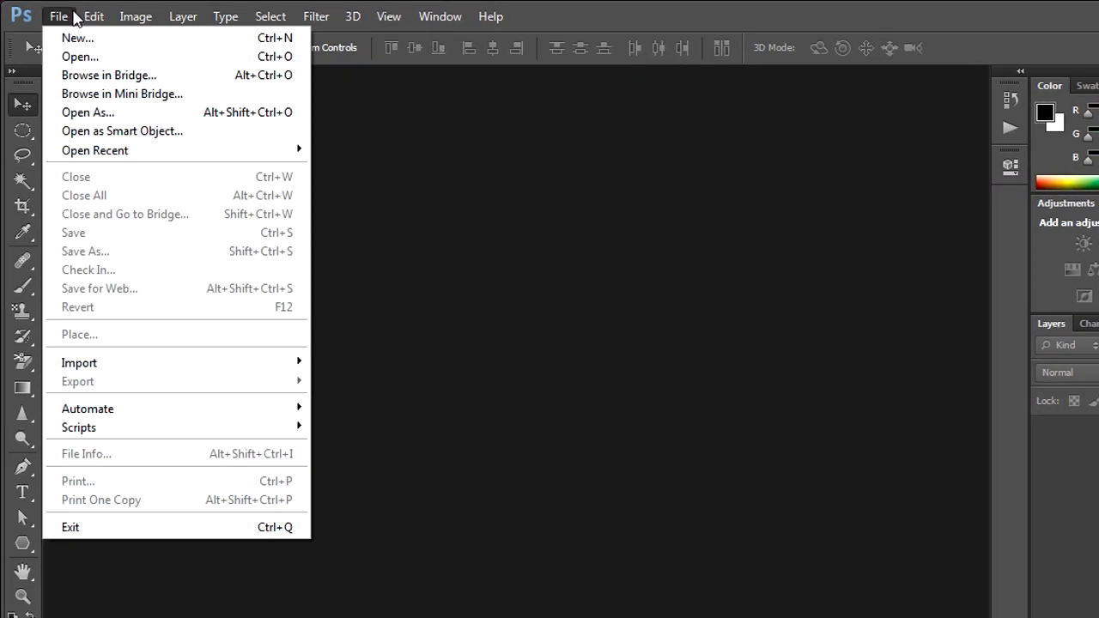
{"action": "mouse_move", "coordinate": [94, 408]}
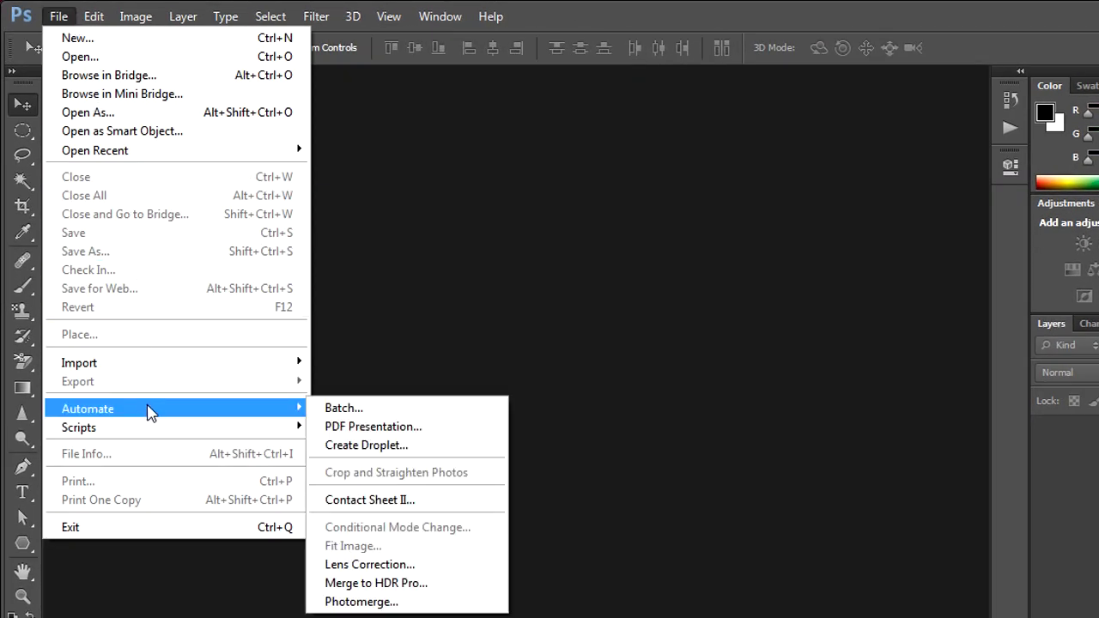
{"action": "left_click", "coordinate": [487, 506]}
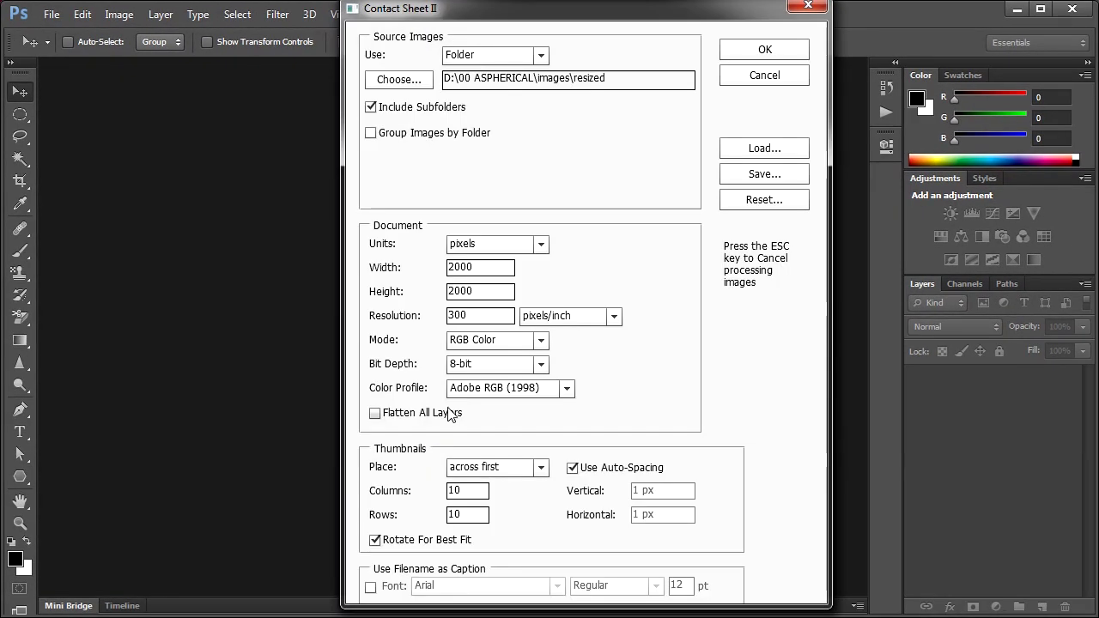
{"action": "left_click", "coordinate": [395, 82]}
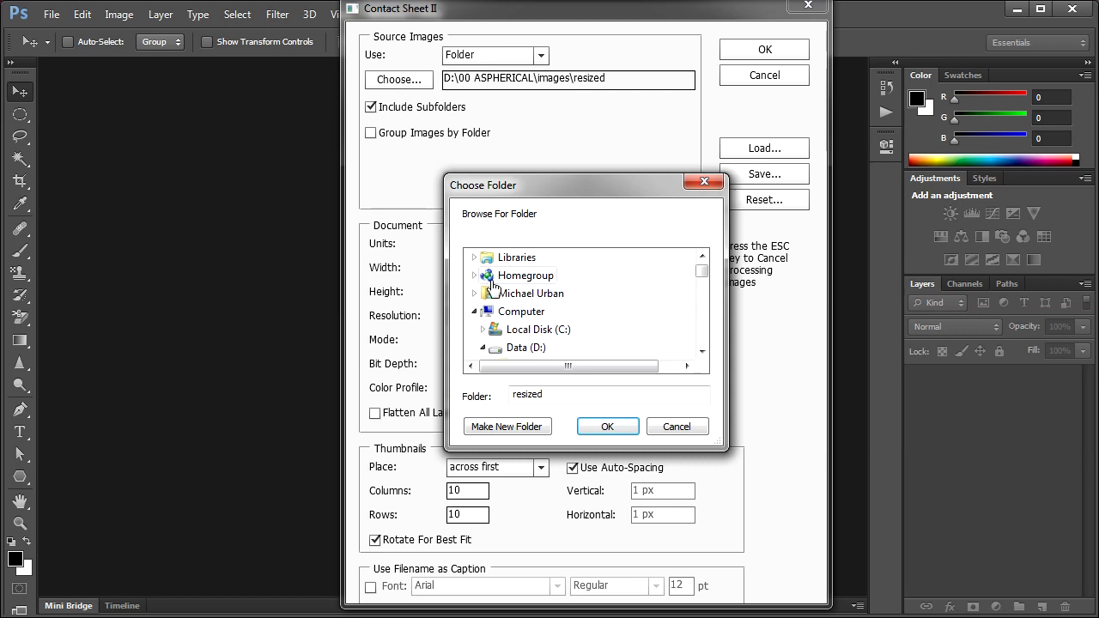
{"action": "left_click", "coordinate": [518, 348]}
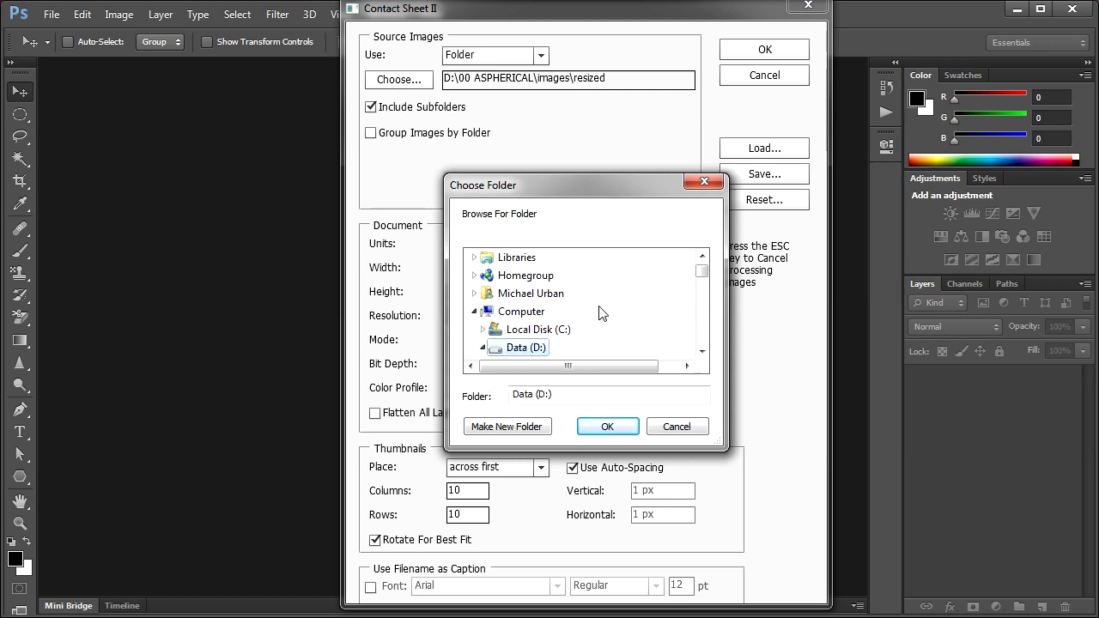
{"action": "scroll", "coordinate": [515, 352], "scroll_direction": "down", "scroll_amount": 1}
{"action": "left_click", "coordinate": [509, 347]}
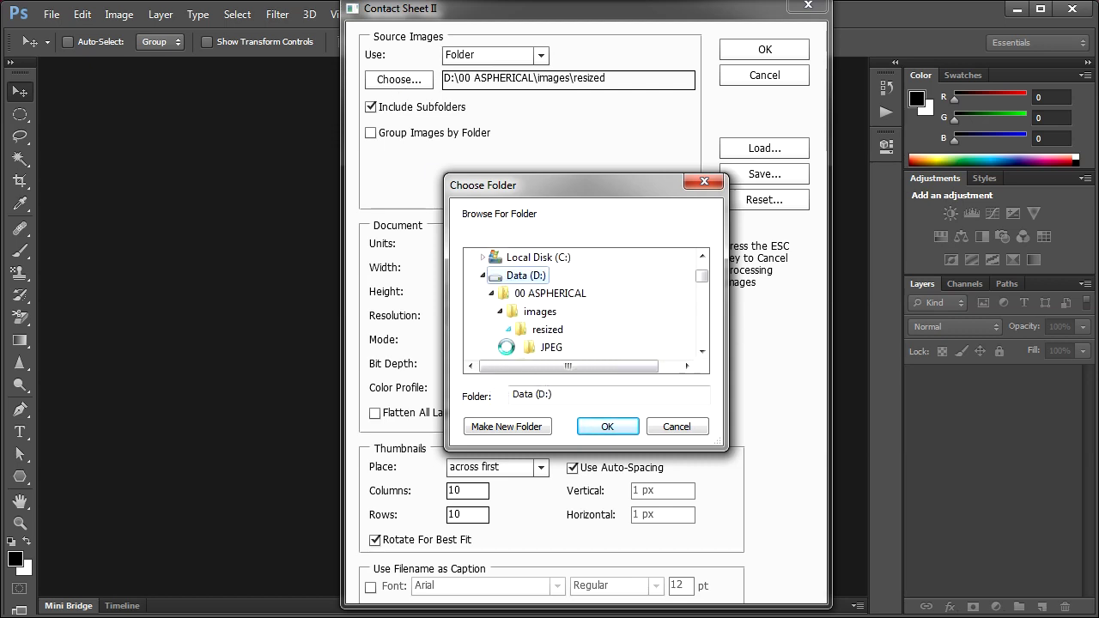
{"action": "left_click", "coordinate": [551, 349]}
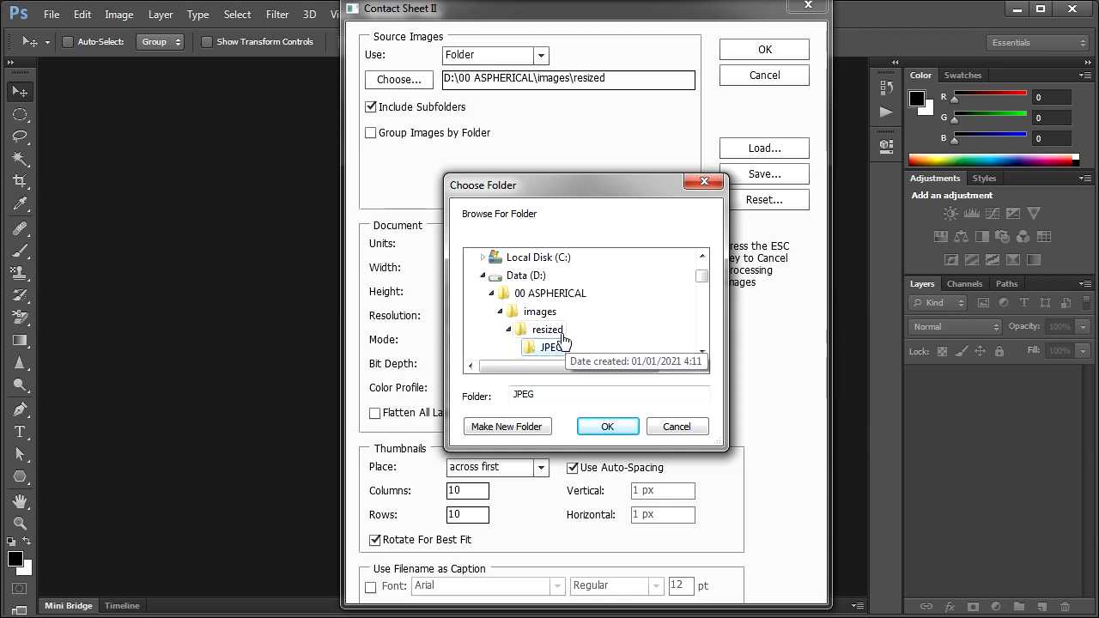
{"action": "left_click", "coordinate": [547, 330]}
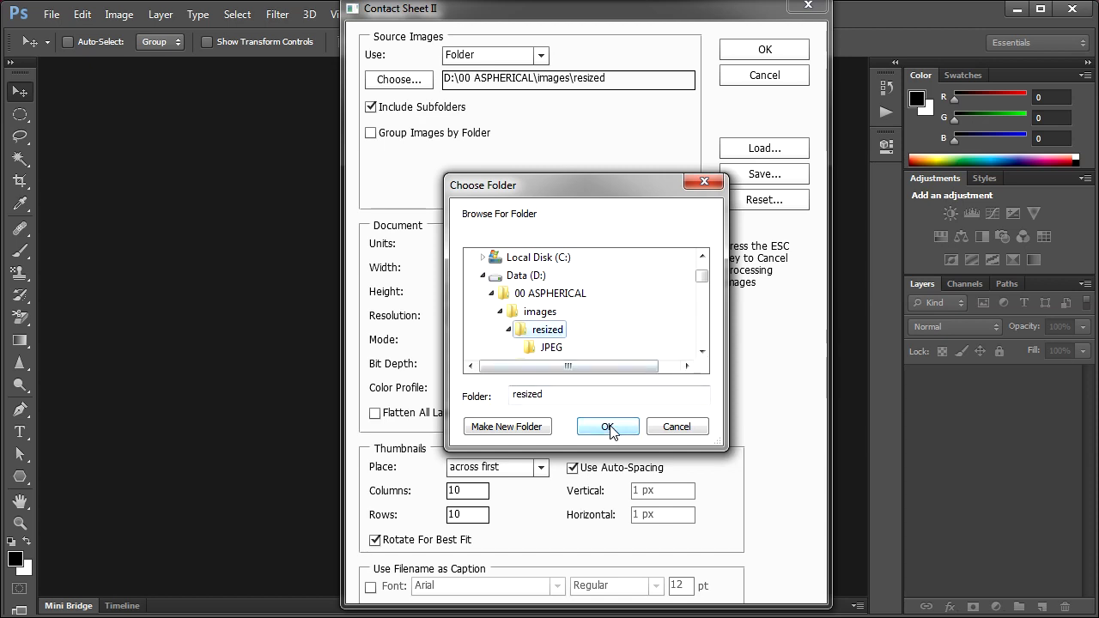
{"action": "left_click", "coordinate": [608, 427]}
Use a 2000×2000 px, 300 ppi sheet, across first, 10 columns by 10 rows, and build it.
{"action": "left_click", "coordinate": [507, 244]}
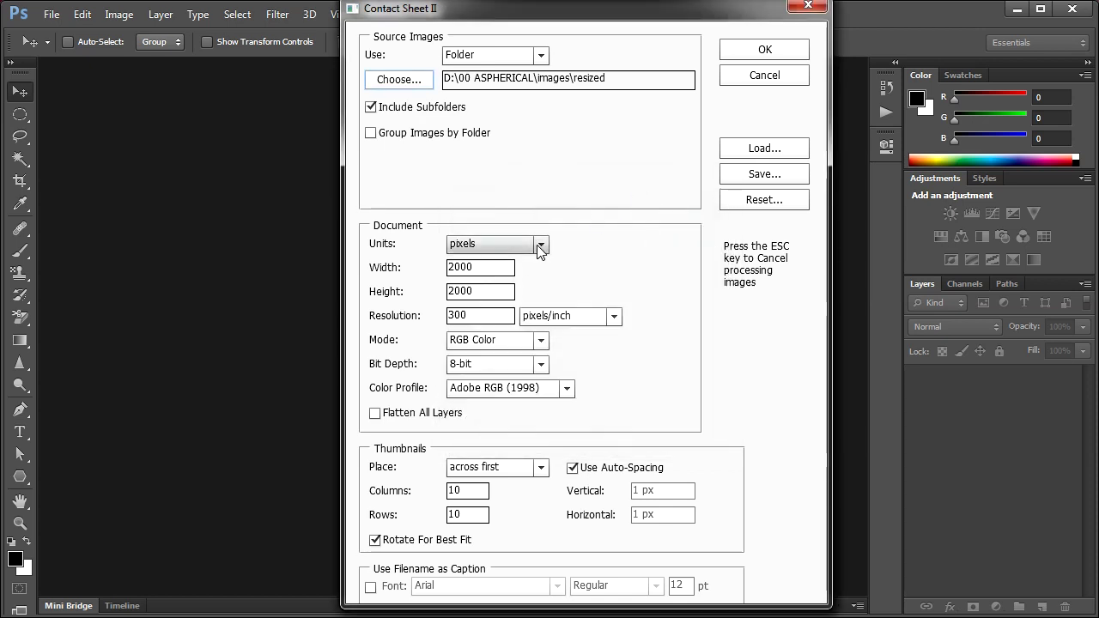
{"action": "left_click", "coordinate": [494, 291]}
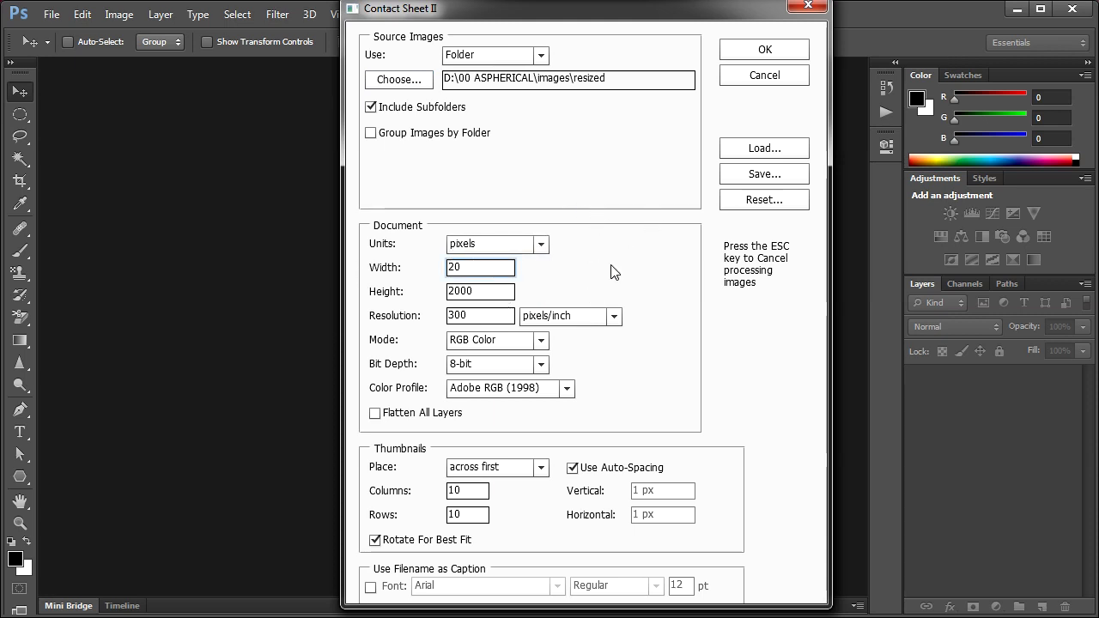
{"action": "type", "text": "00"}
{"action": "double_click", "coordinate": [479, 297]}
{"action": "type", "text": "2"}
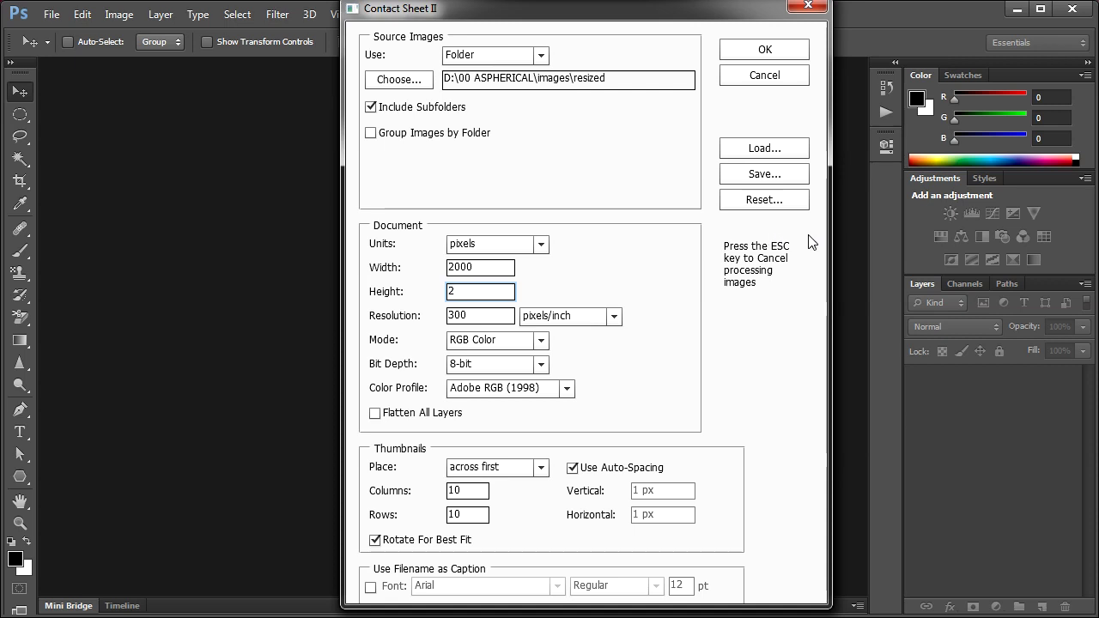
{"action": "double_click", "coordinate": [472, 316]}
{"action": "type", "text": "30"}
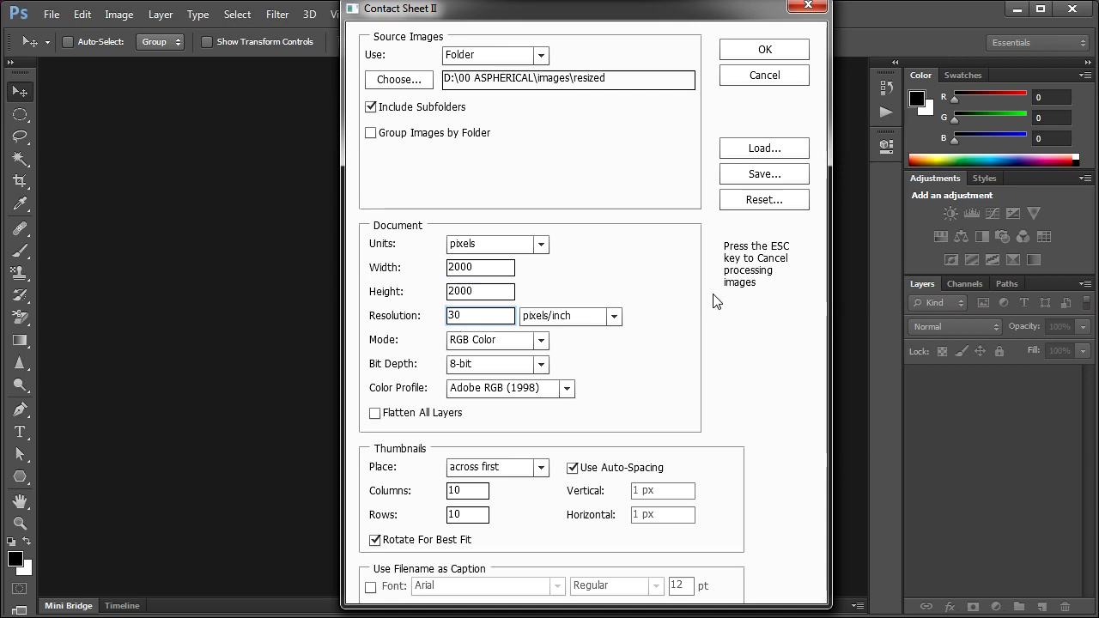
{"action": "type", "text": "00"}
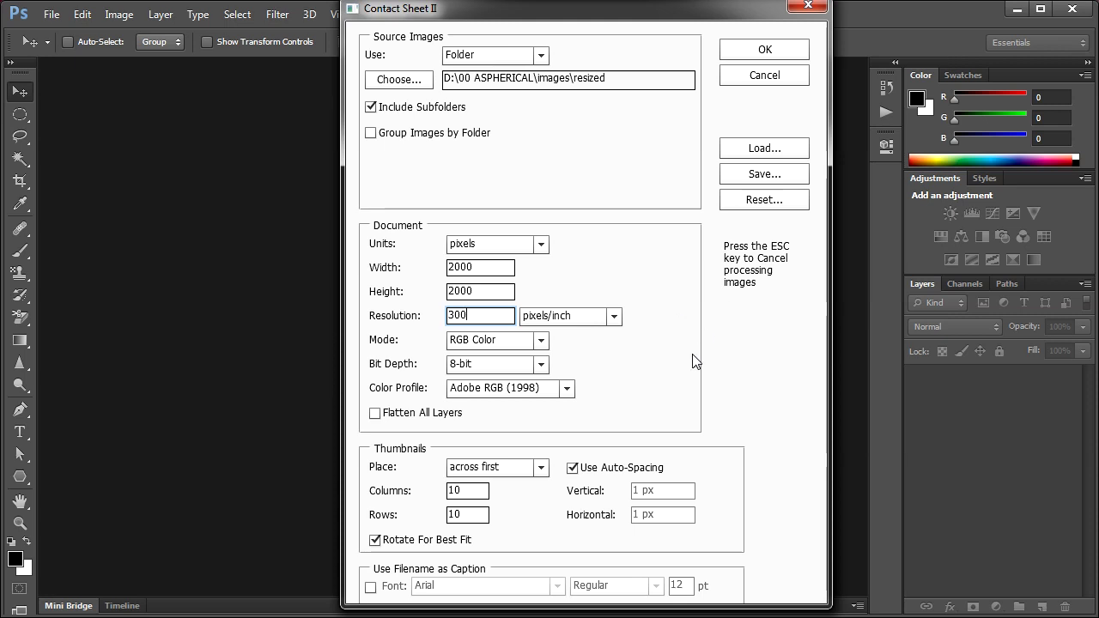
{"action": "left_click", "coordinate": [515, 468]}
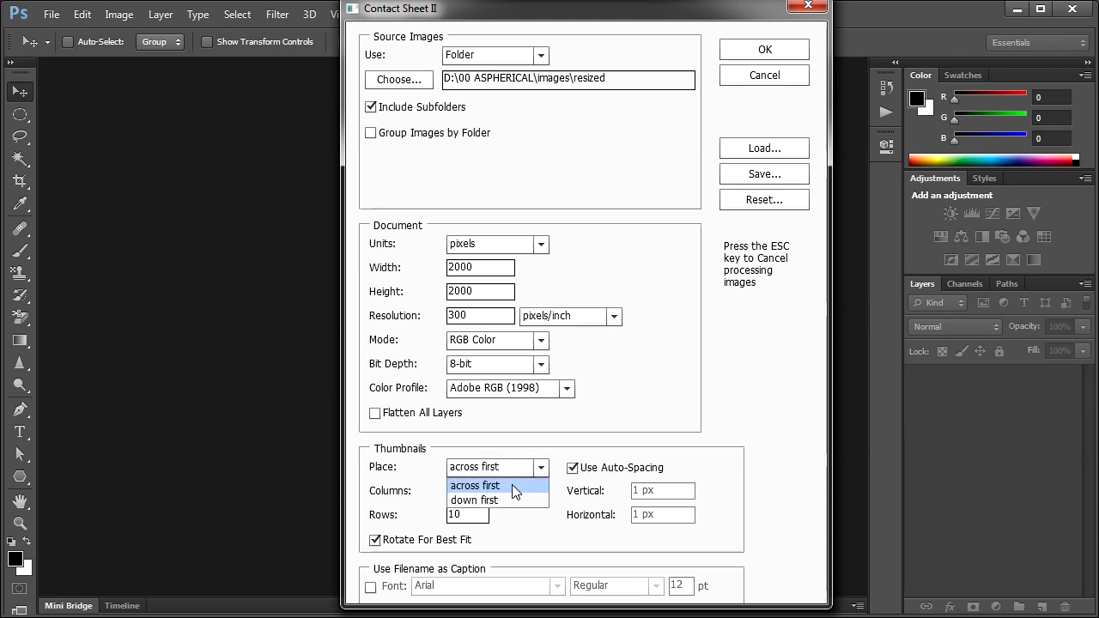
{"action": "left_click", "coordinate": [503, 483]}
{"action": "double_click", "coordinate": [482, 491]}
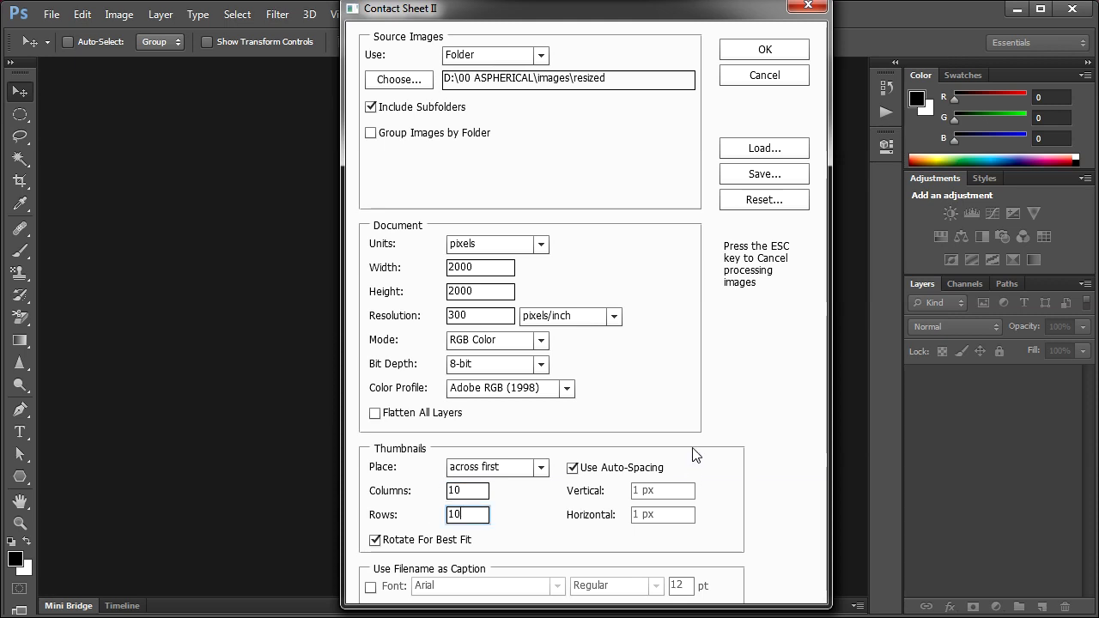
{"action": "left_click", "coordinate": [775, 51]}
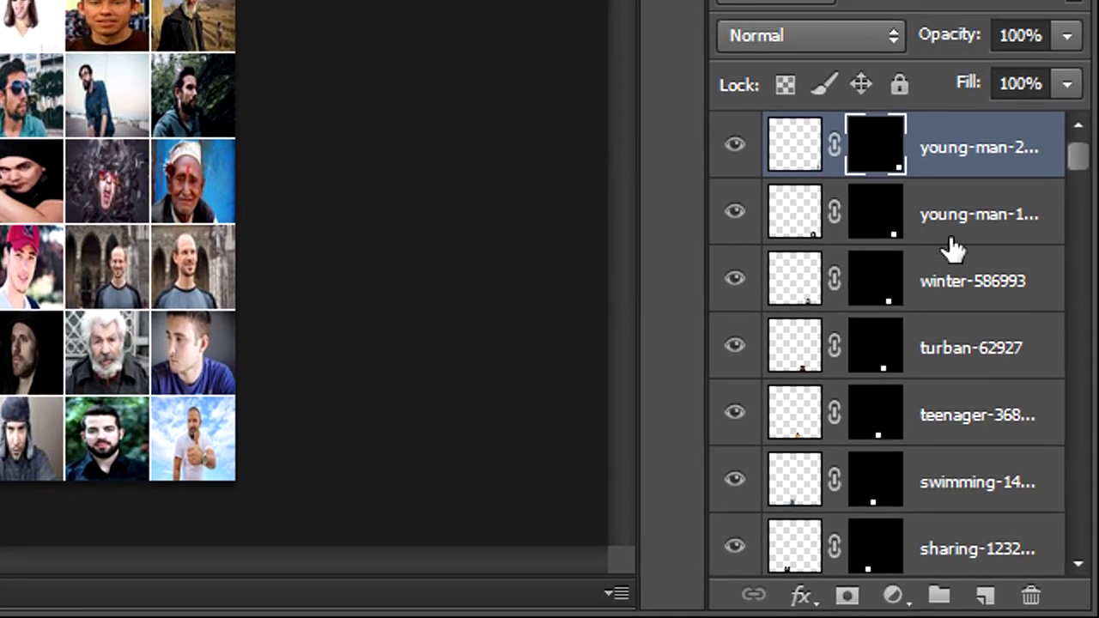
Select every portrait layer down to Background and merge them with Layer > Merge Layers.
{"action": "scroll", "coordinate": [953, 262], "scroll_direction": "down", "scroll_amount": 3}
{"action": "scroll", "coordinate": [953, 262], "scroll_direction": "down", "scroll_amount": 3}
{"action": "scroll", "coordinate": [950, 280], "scroll_direction": "down", "scroll_amount": 4}
{"action": "scroll", "coordinate": [964, 329], "scroll_direction": "down", "scroll_amount": 4}
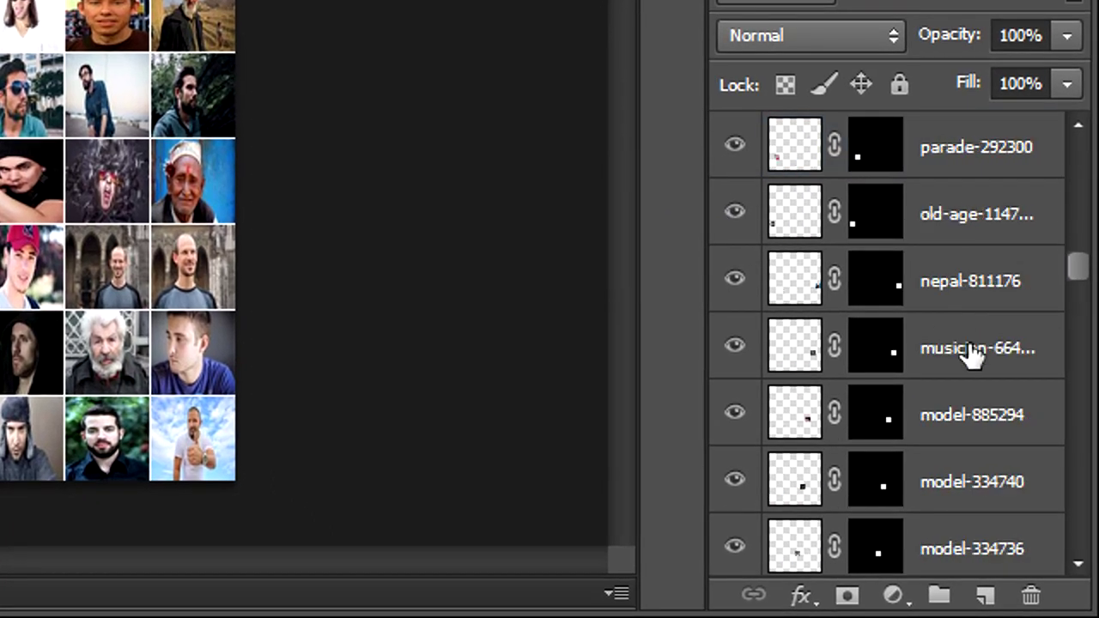
{"action": "scroll", "coordinate": [974, 353], "scroll_direction": "down", "scroll_amount": 5}
{"action": "scroll", "coordinate": [960, 388], "scroll_direction": "down", "scroll_amount": 4}
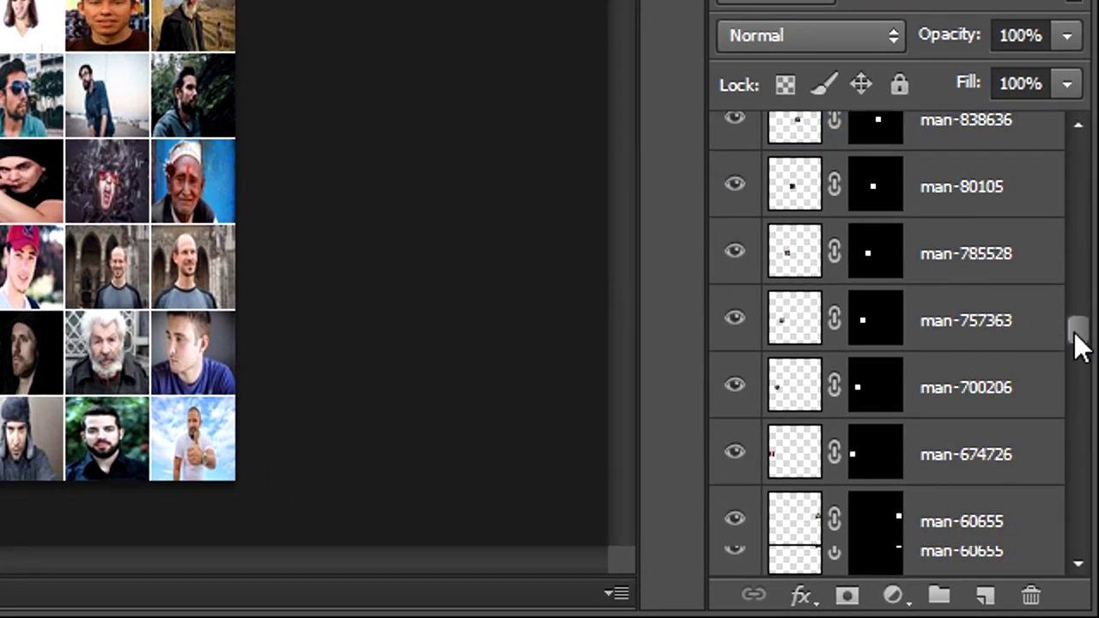
{"action": "left_click_drag", "start_coordinate": [1078, 342], "coordinate": [1084, 556]}
{"action": "left_click", "coordinate": [922, 552], "text": "shift"}
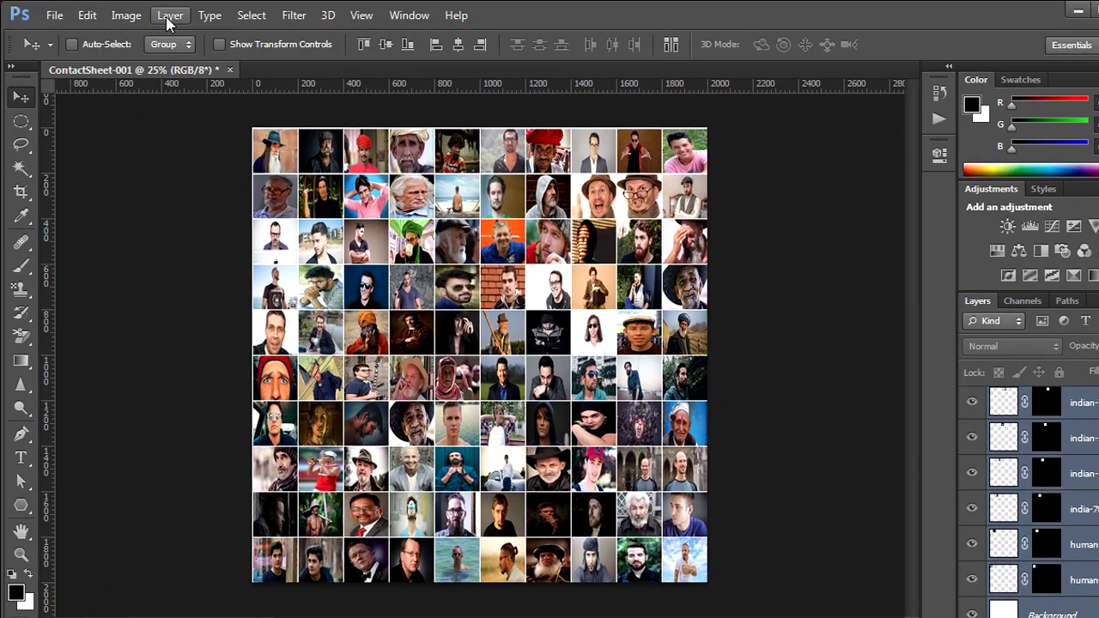
{"action": "left_click", "coordinate": [169, 16]}
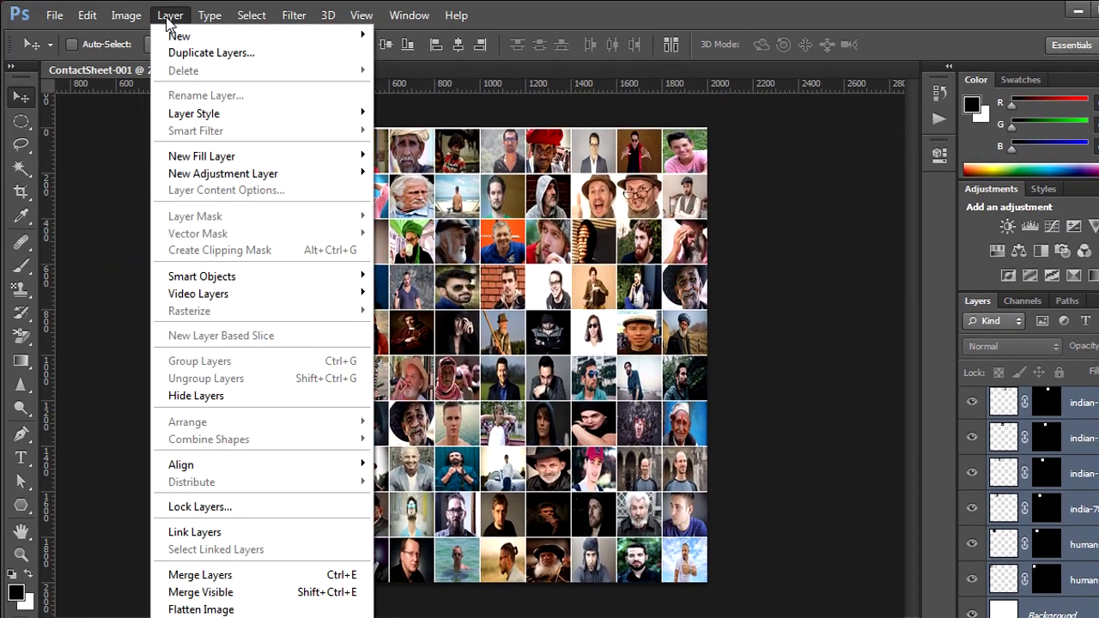
{"action": "left_click", "coordinate": [305, 575]}
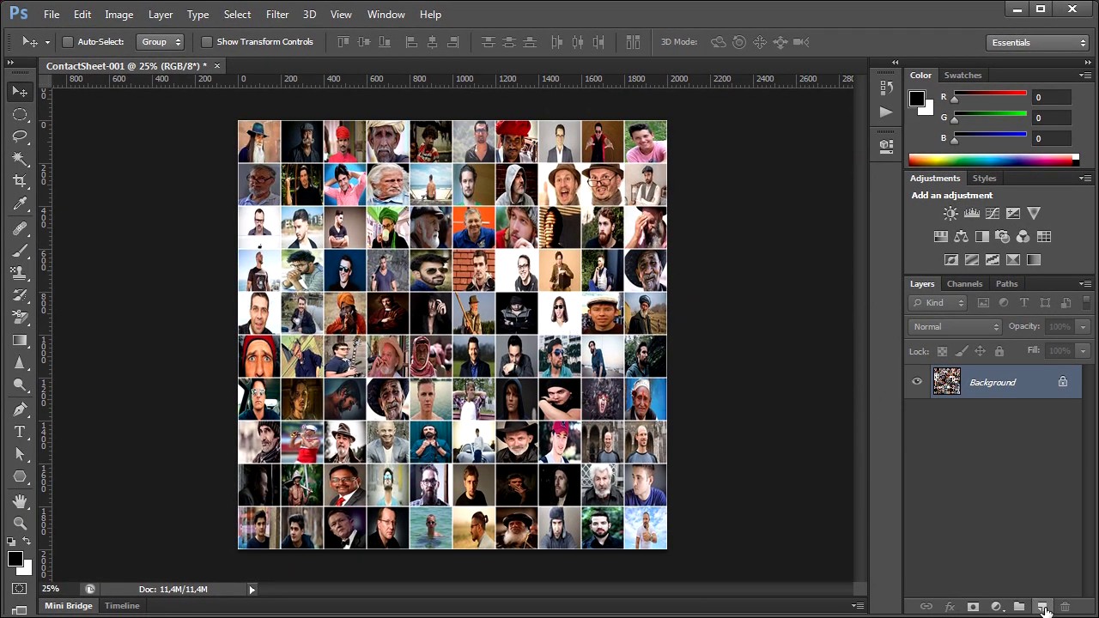
Create Layer 1 above the contact sheet and fill it with White via Edit > Fill.
{"action": "left_click", "coordinate": [1041, 607]}
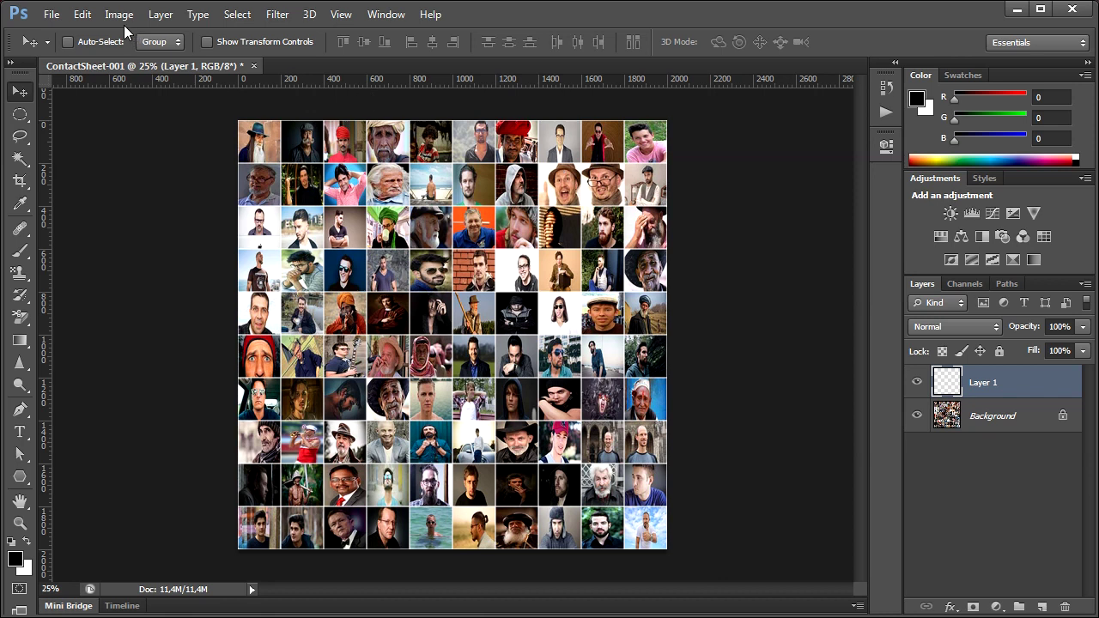
{"action": "left_click", "coordinate": [82, 15]}
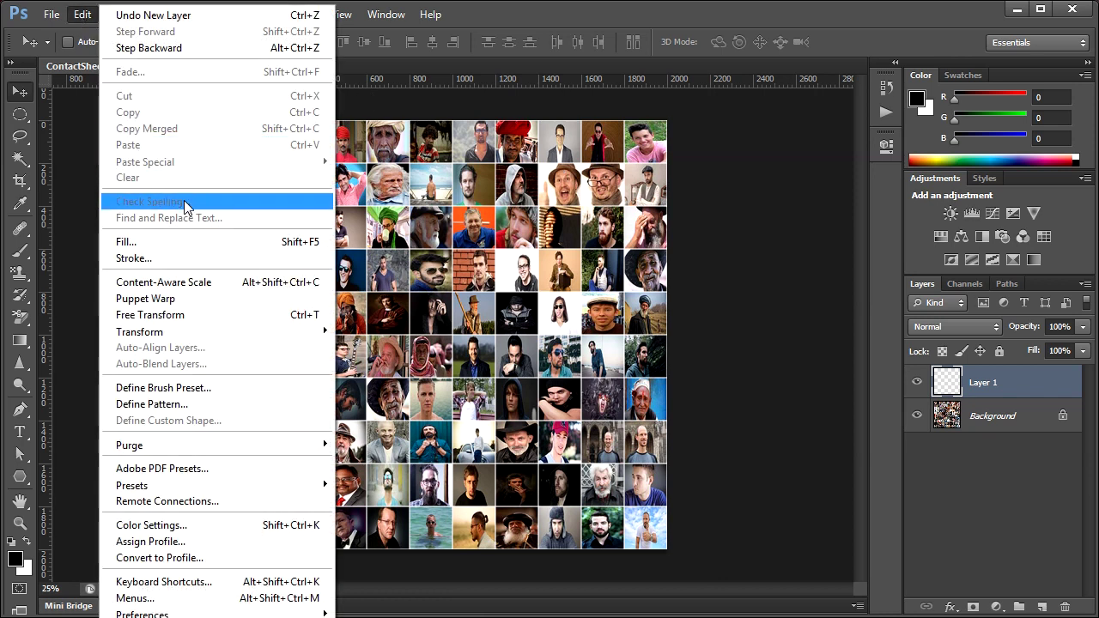
{"action": "left_click", "coordinate": [240, 241]}
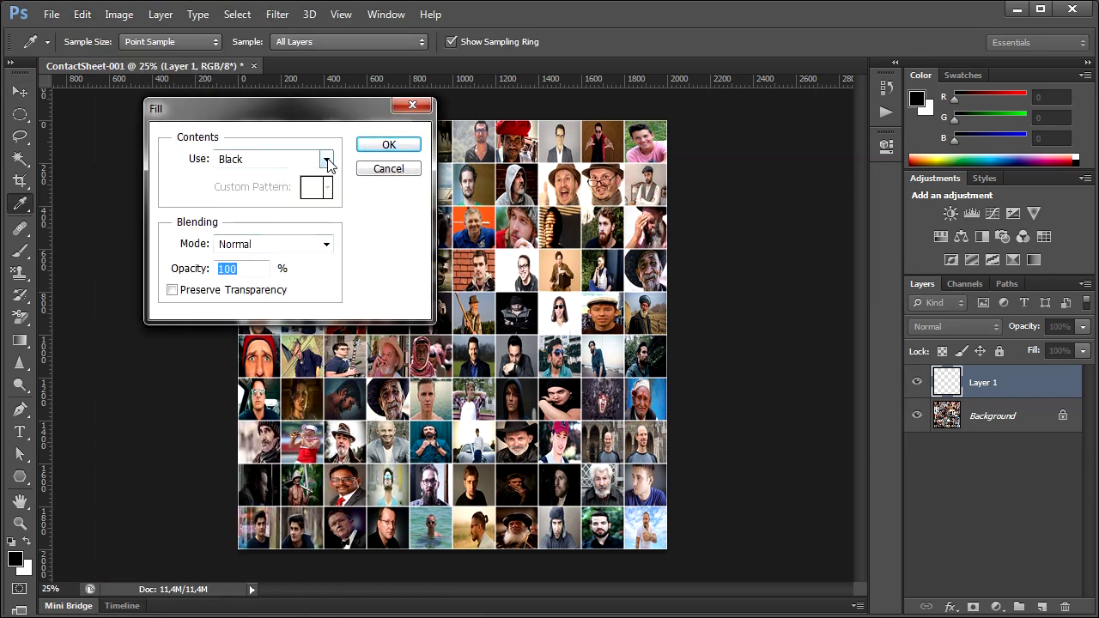
{"action": "left_click", "coordinate": [326, 159]}
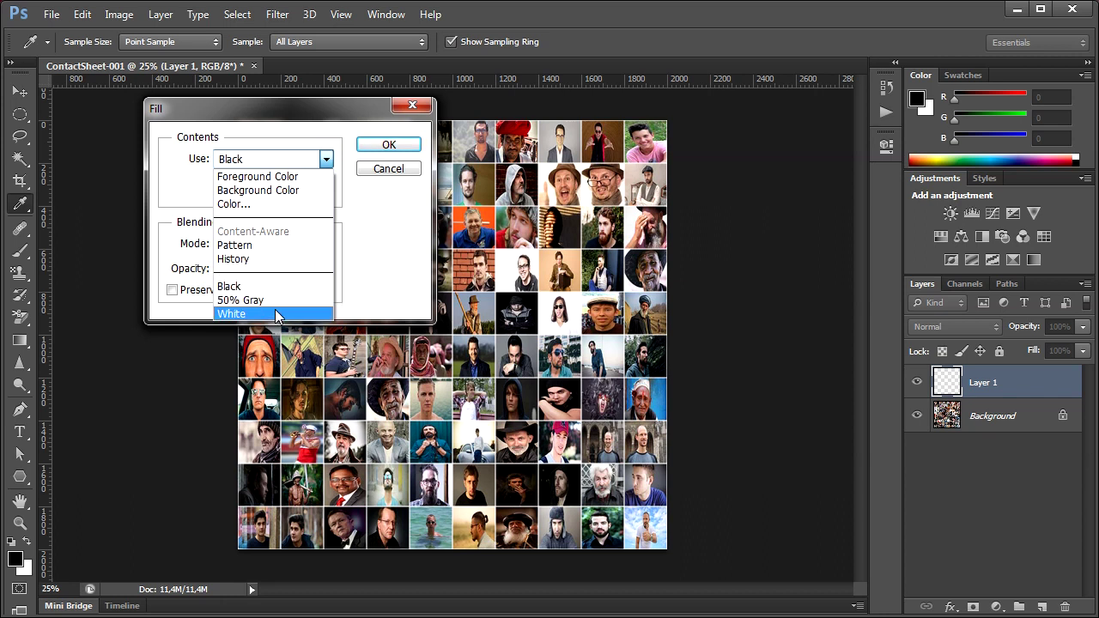
{"action": "left_click", "coordinate": [236, 314]}
{"action": "left_click", "coordinate": [408, 148]}
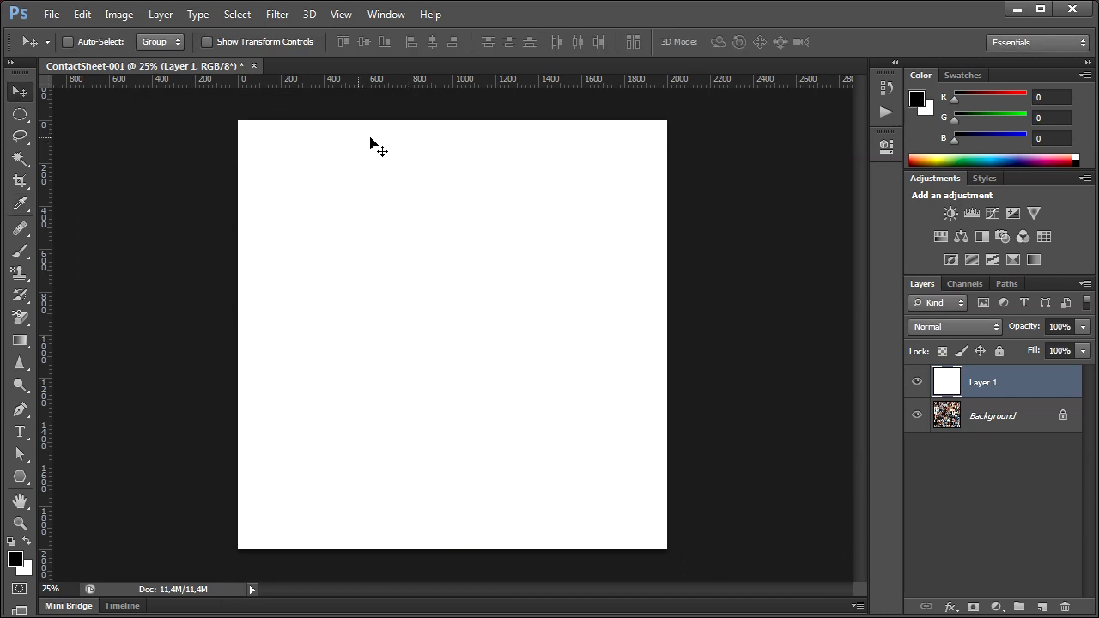
{"action": "left_click", "coordinate": [22, 118]}
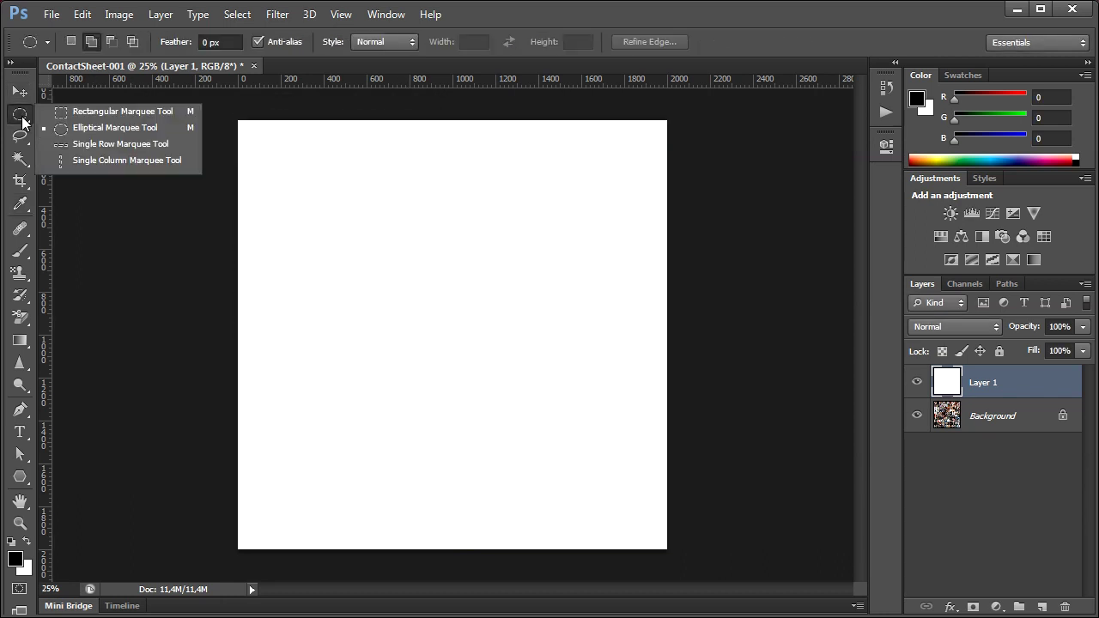
Draw a large circular selection over the portrait contact sheet layer.
{"action": "left_click", "coordinate": [177, 128]}
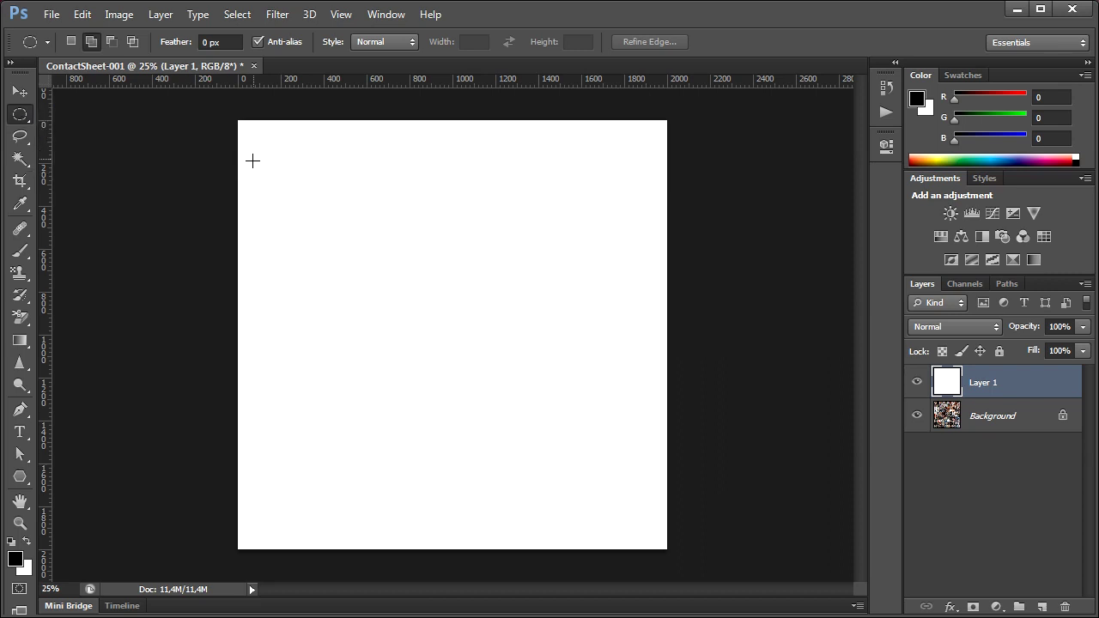
{"action": "mouse_move", "coordinate": [286, 158]}
{"action": "left_mouse_down"}
{"action": "mouse_move", "coordinate": [630, 493]}
{"action": "mouse_move", "coordinate": [631, 509]}
{"action": "mouse_move", "coordinate": [625, 498]}
{"action": "mouse_move", "coordinate": [685, 541]}
{"action": "left_mouse_up"}
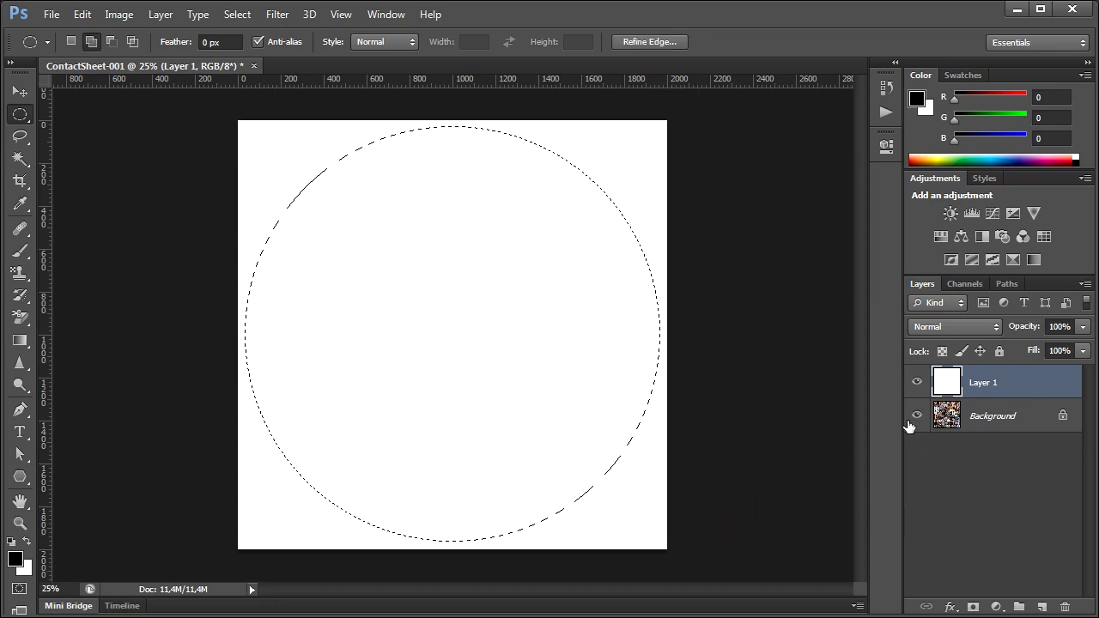
{"action": "left_click", "coordinate": [917, 381]}
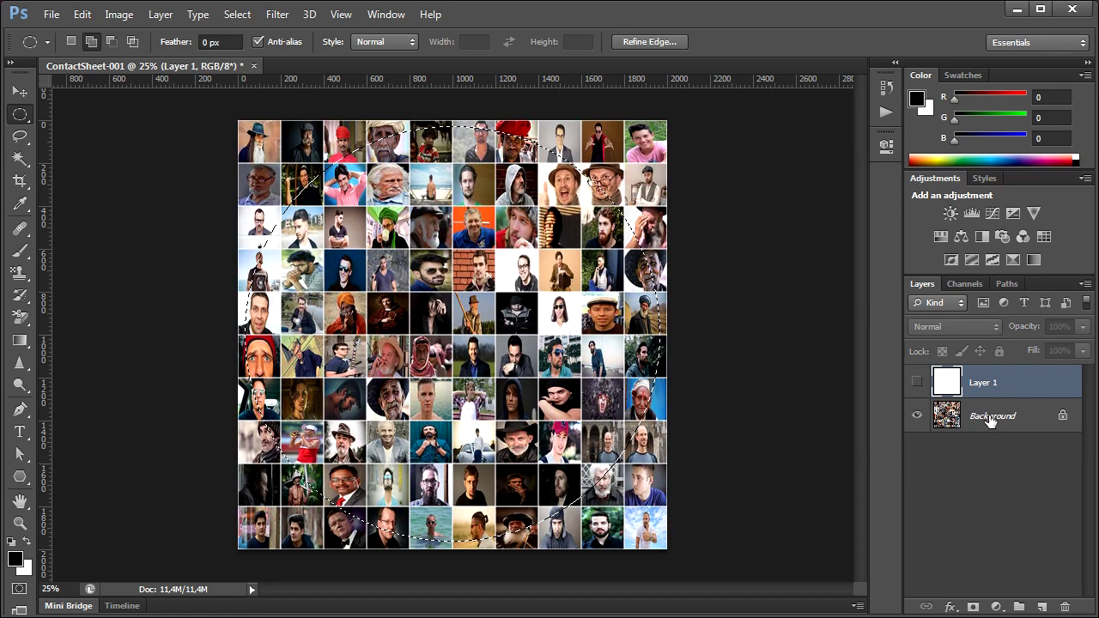
{"action": "left_click", "coordinate": [991, 419]}
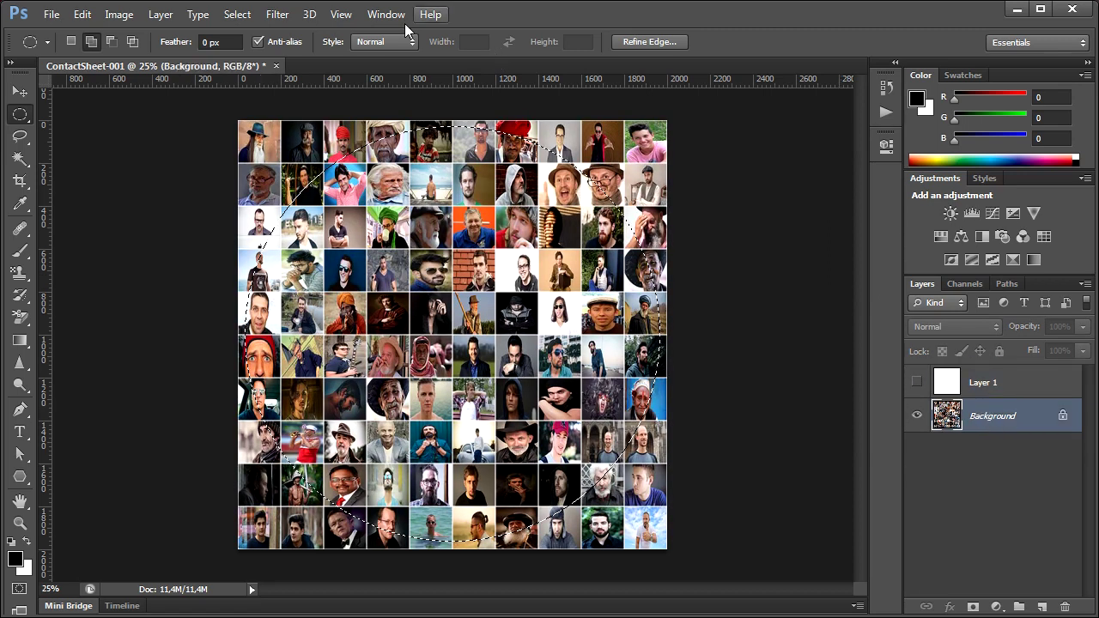
Copy the circular portrait area to a new layer and hide the original contact sheet.
{"action": "left_click", "coordinate": [160, 17]}
{"action": "mouse_move", "coordinate": [181, 34]}
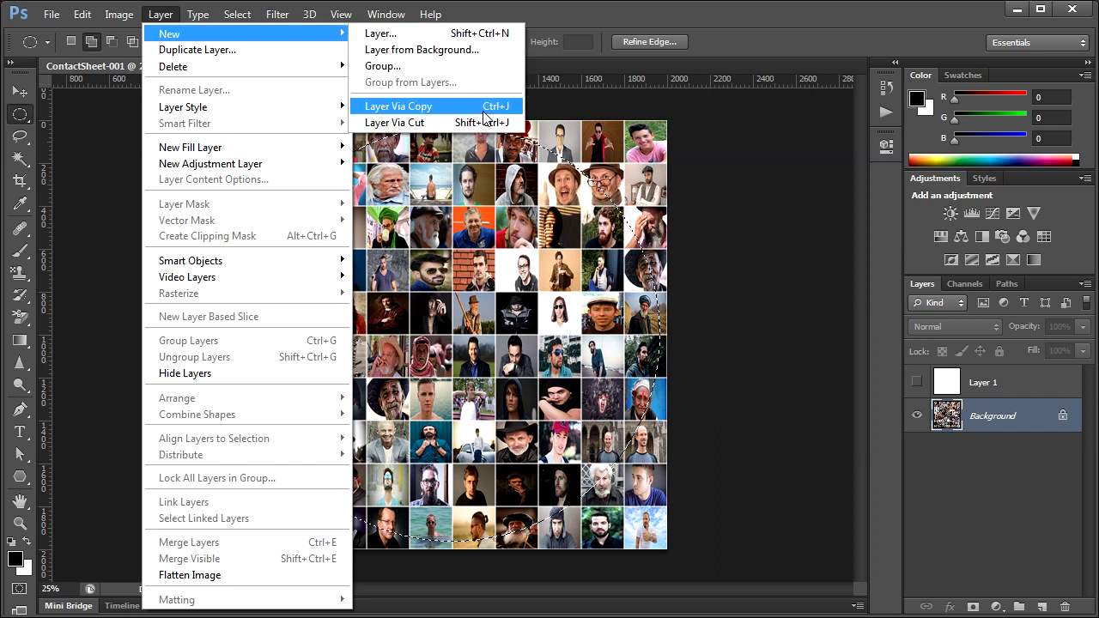
{"action": "left_click", "coordinate": [453, 111]}
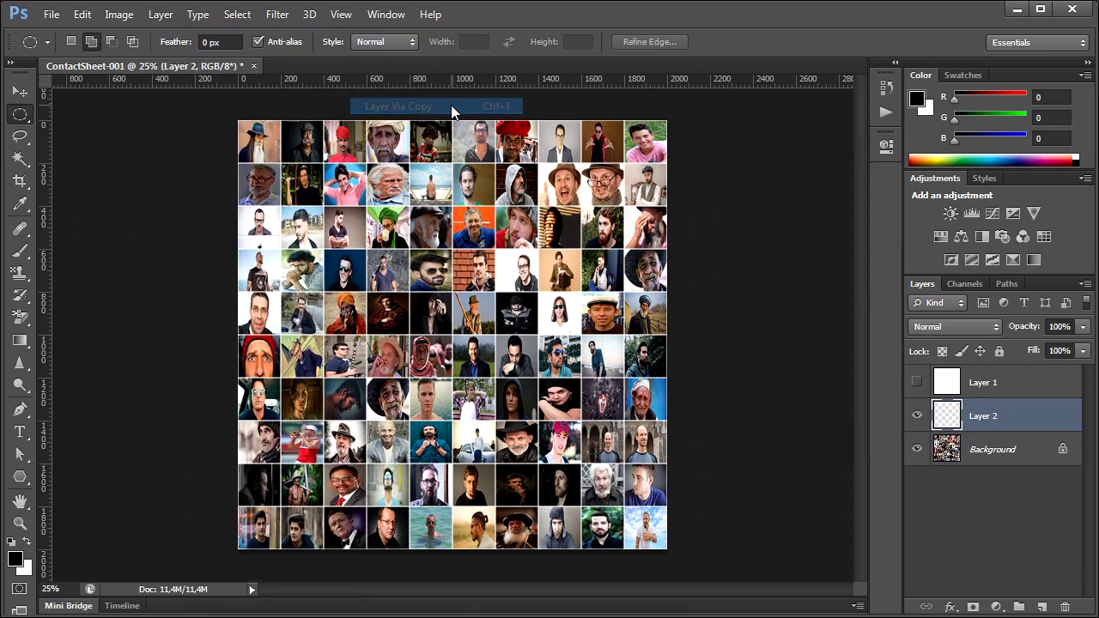
{"action": "left_click", "coordinate": [917, 450]}
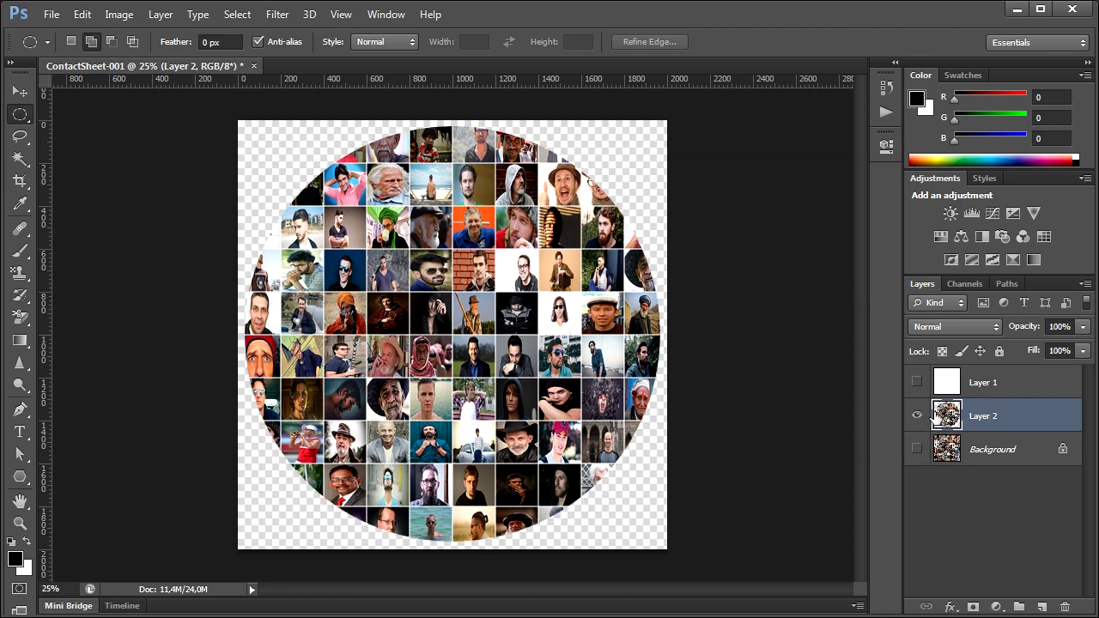
Move the white layer below the portrait circle, show it again, and select the circle layer.
{"action": "left_click", "coordinate": [946, 389]}
{"action": "left_click_drag", "start_coordinate": [947, 389], "coordinate": [945, 409]}
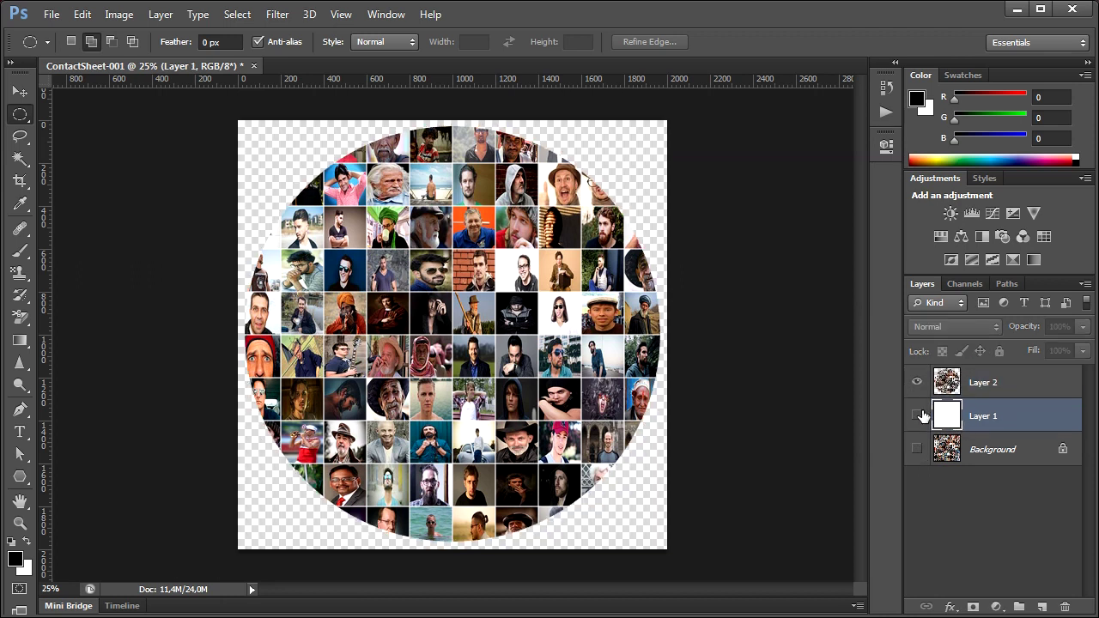
{"action": "left_click", "coordinate": [917, 417]}
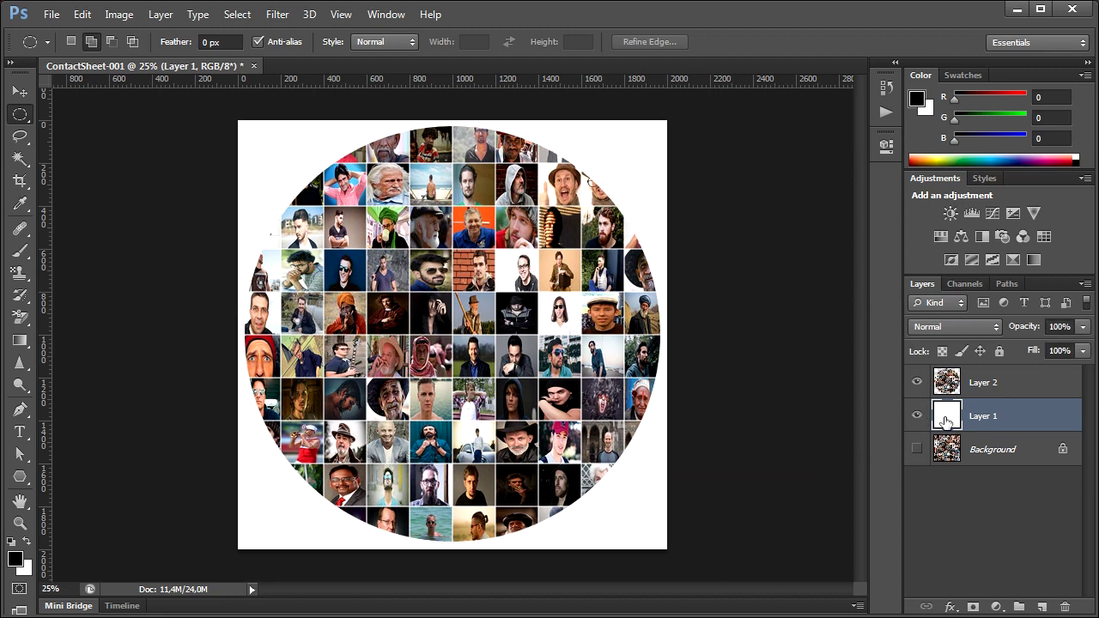
{"action": "left_click", "coordinate": [979, 388]}
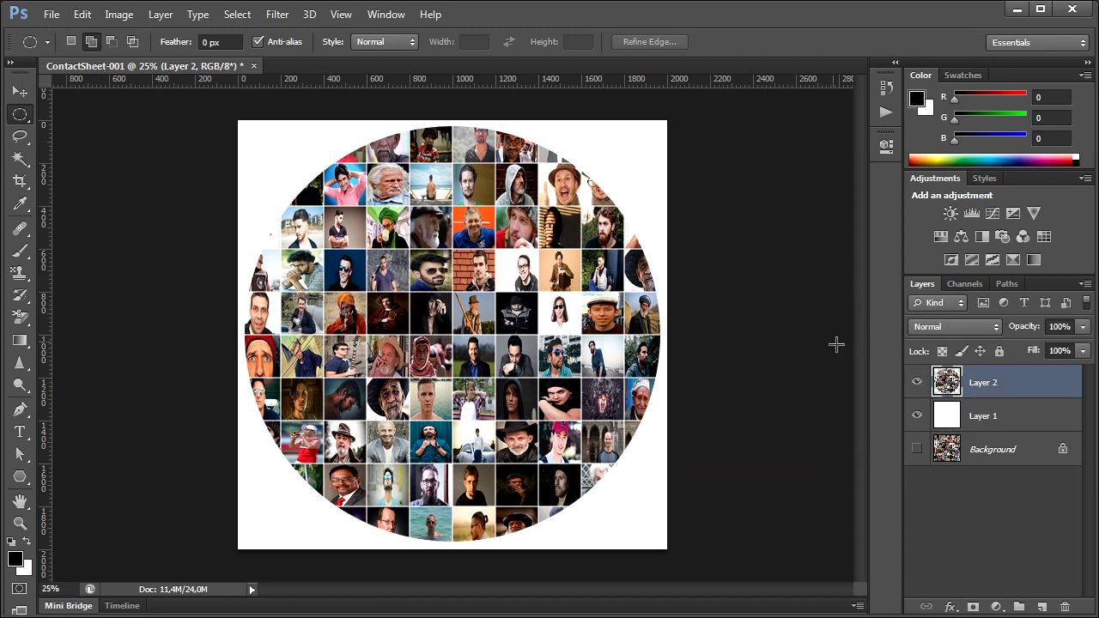
{"action": "left_click", "coordinate": [160, 14]}
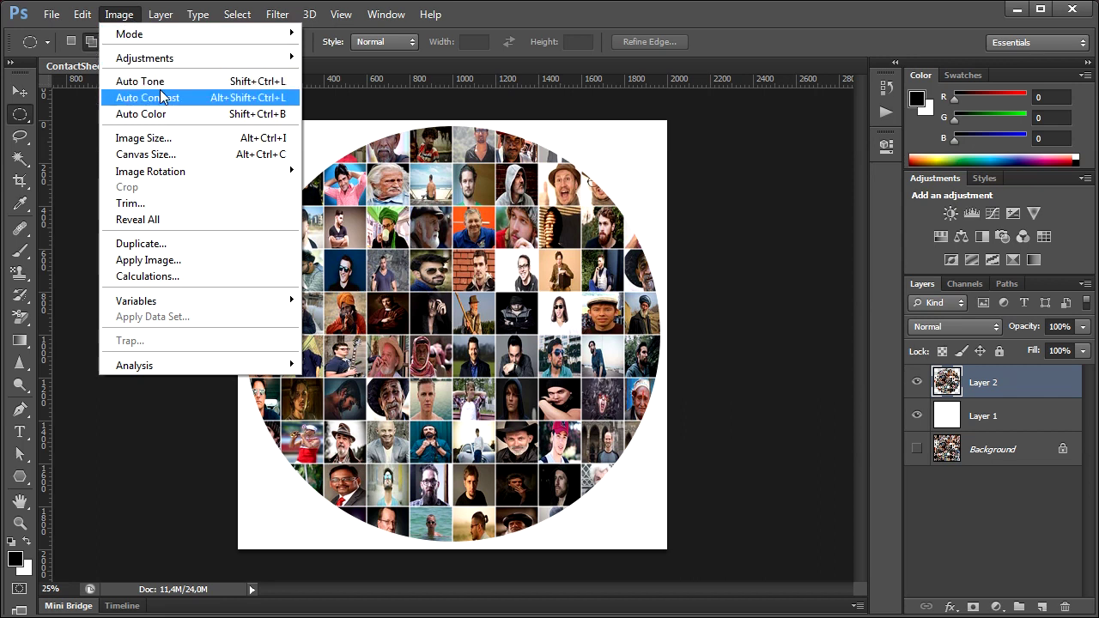
Widen the canvas to 3000 pixels and hide the white Layer 1.
{"action": "left_click", "coordinate": [201, 155]}
{"action": "left_click_drag", "start_coordinate": [743, 264], "coordinate": [730, 263]}
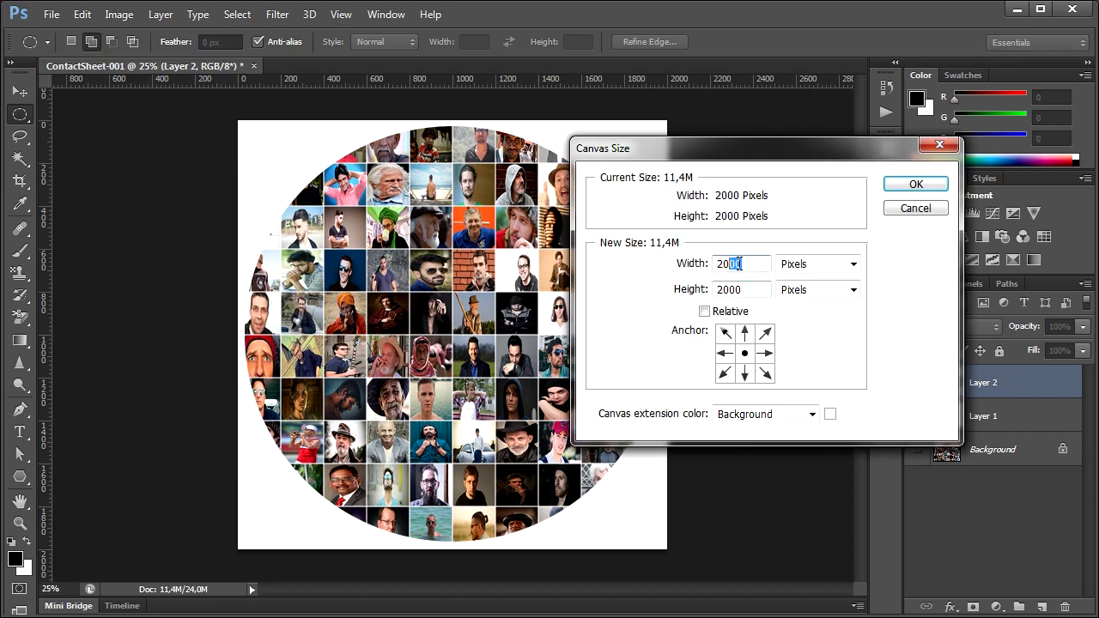
{"action": "type", "text": "3000"}
{"action": "left_click", "coordinate": [904, 197]}
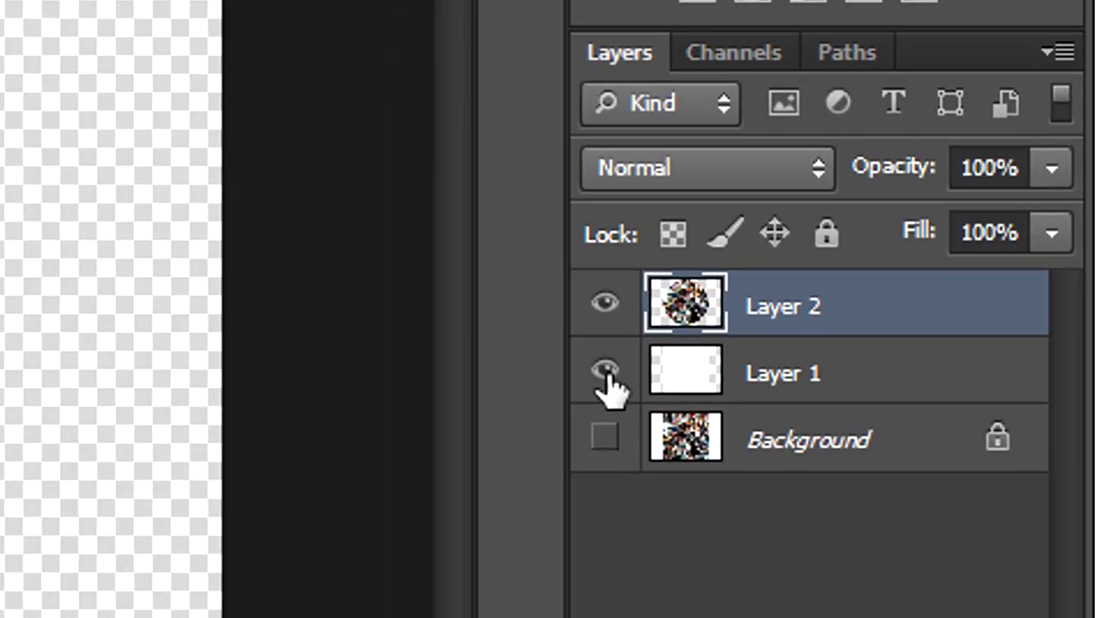
{"action": "left_click", "coordinate": [917, 403]}
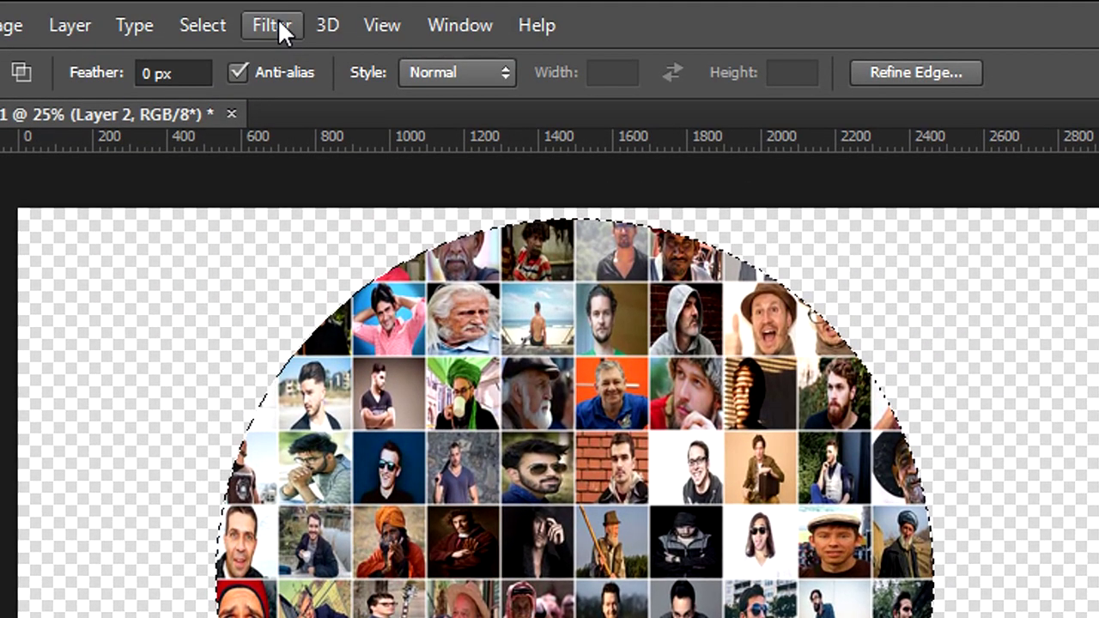
Apply Spherize at 100% amount in Normal mode to the portrait circle.
{"action": "left_click", "coordinate": [278, 22]}
{"action": "mouse_move", "coordinate": [387, 353]}
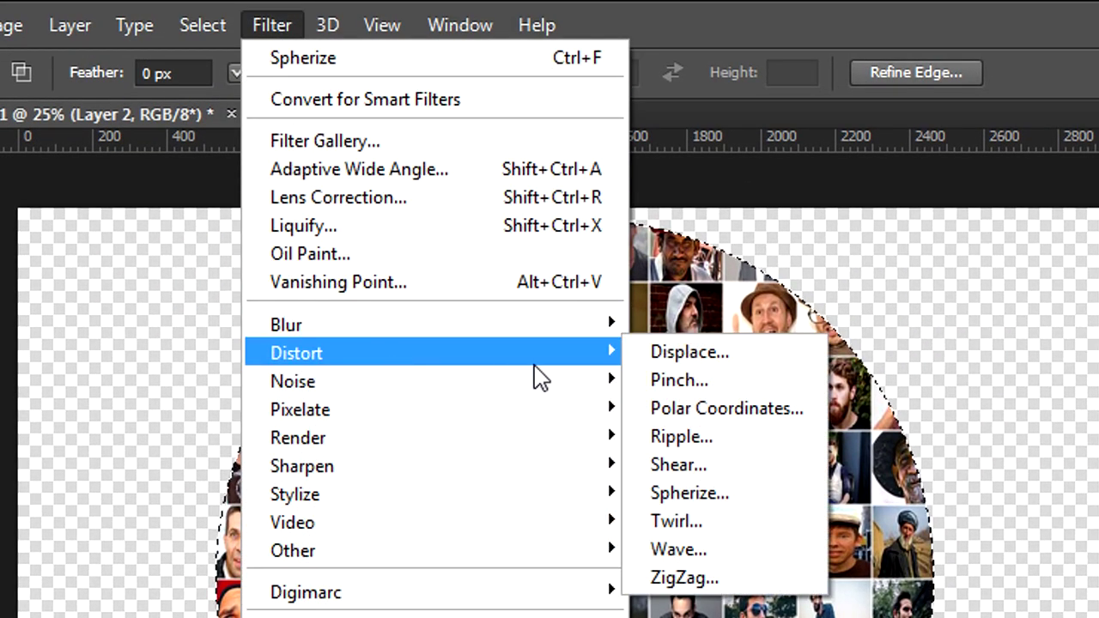
{"action": "left_click", "coordinate": [791, 495]}
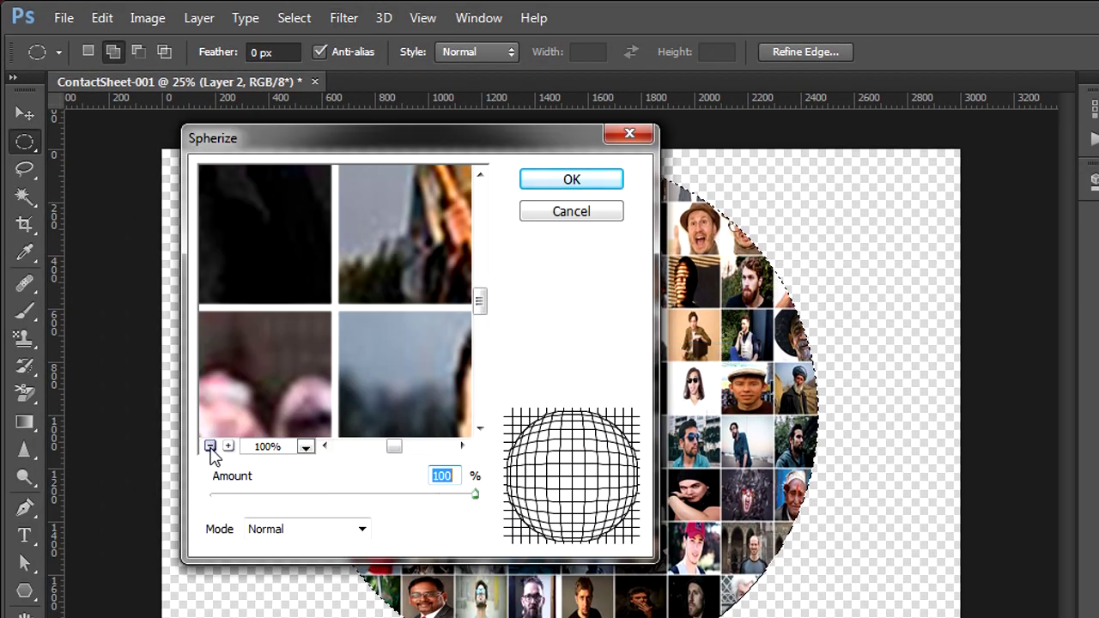
{"action": "left_click", "coordinate": [210, 446]}
{"action": "left_click", "coordinate": [209, 447]}
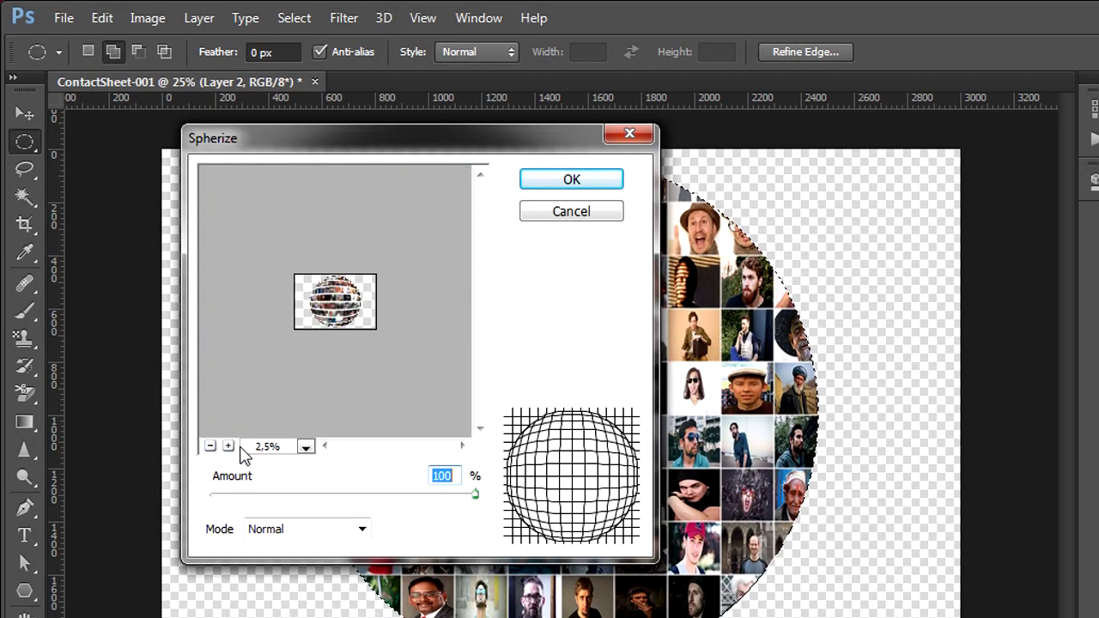
{"action": "left_click", "coordinate": [229, 447]}
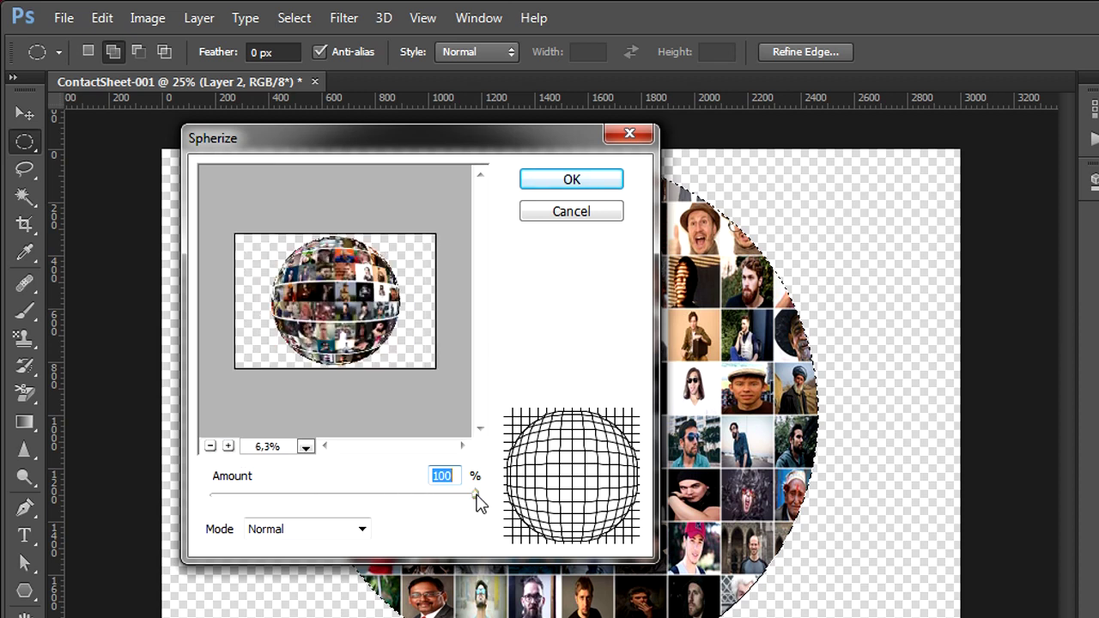
{"action": "mouse_move", "coordinate": [475, 495]}
{"action": "left_mouse_down"}
{"action": "mouse_move", "coordinate": [359, 494]}
{"action": "mouse_move", "coordinate": [503, 503]}
{"action": "left_mouse_up"}
{"action": "left_click", "coordinate": [363, 529]}
{"action": "left_click", "coordinate": [349, 551]}
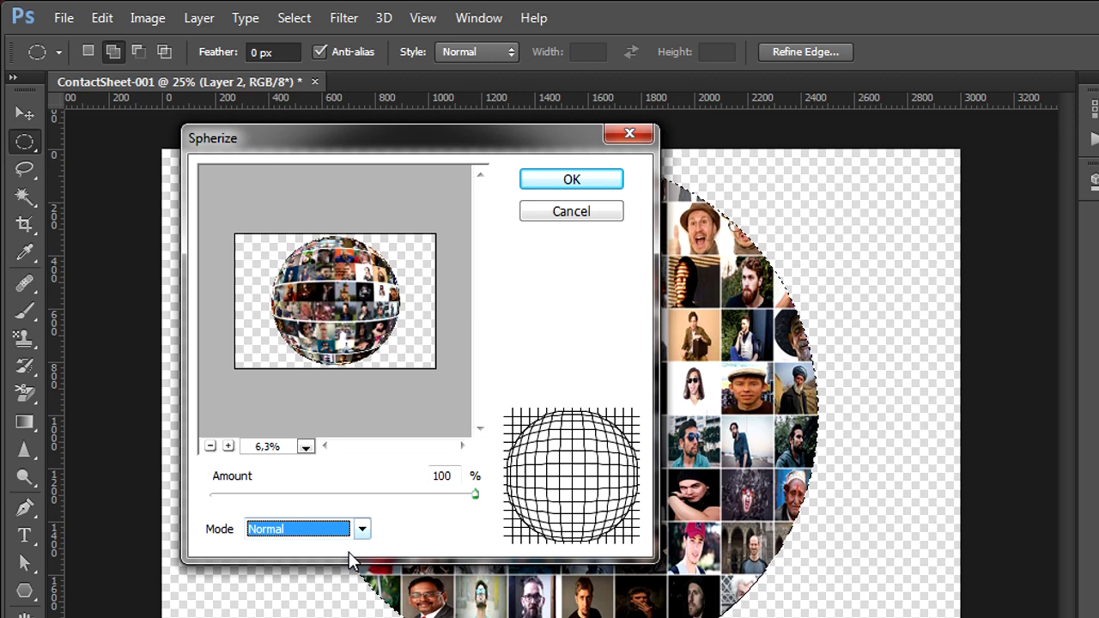
{"action": "left_click", "coordinate": [572, 180]}
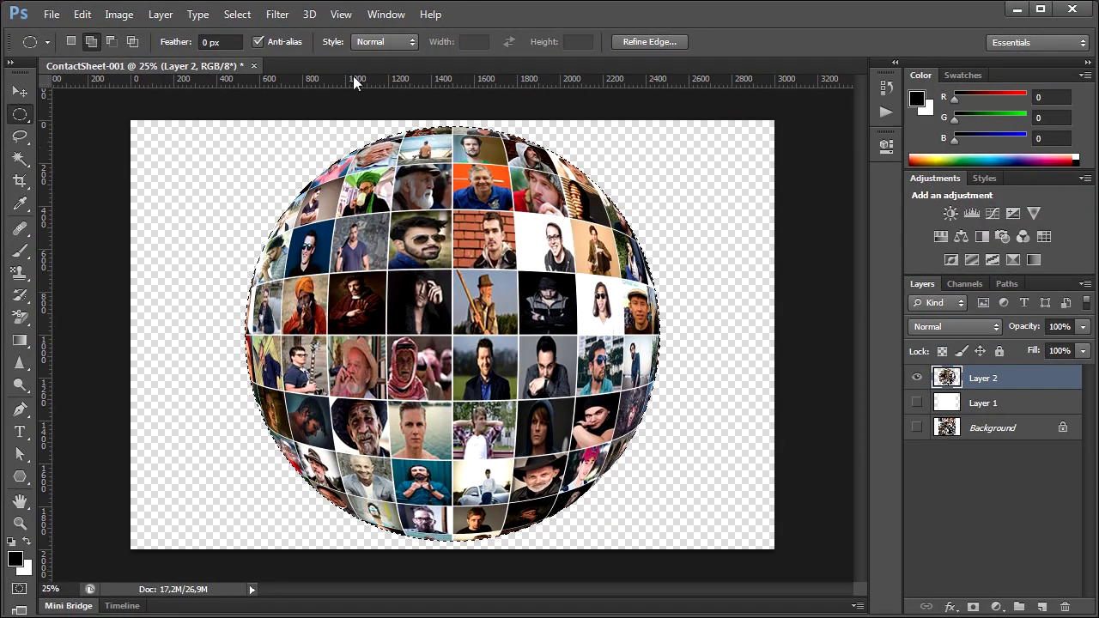
Deselect, then scale the sphere down to about 78% and move it higher on the canvas.
{"action": "left_click", "coordinate": [240, 14]}
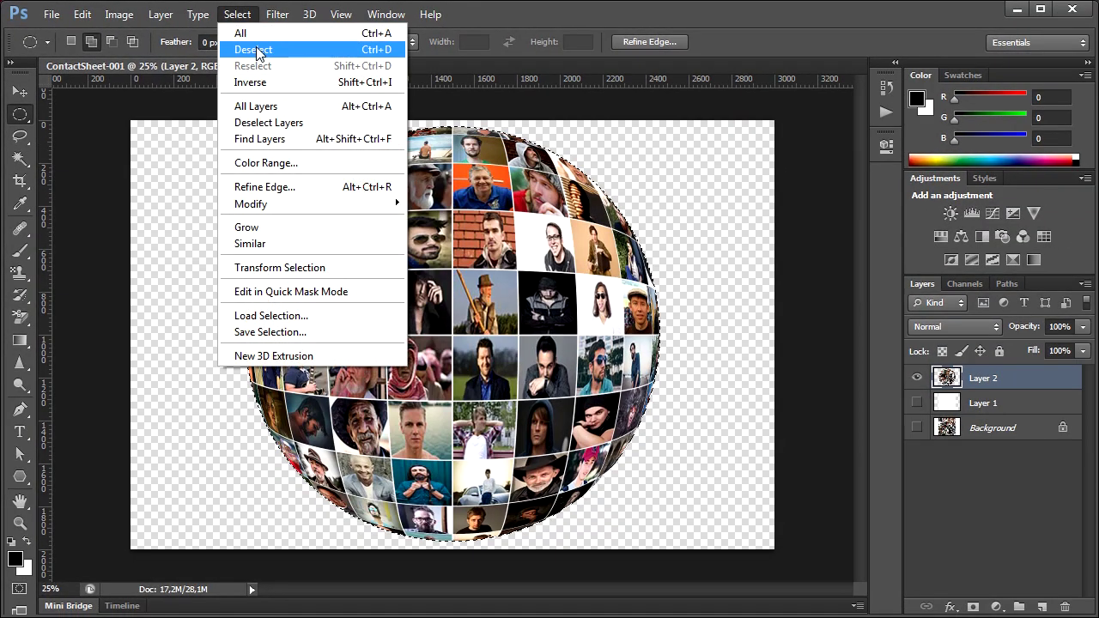
{"action": "left_click", "coordinate": [258, 50]}
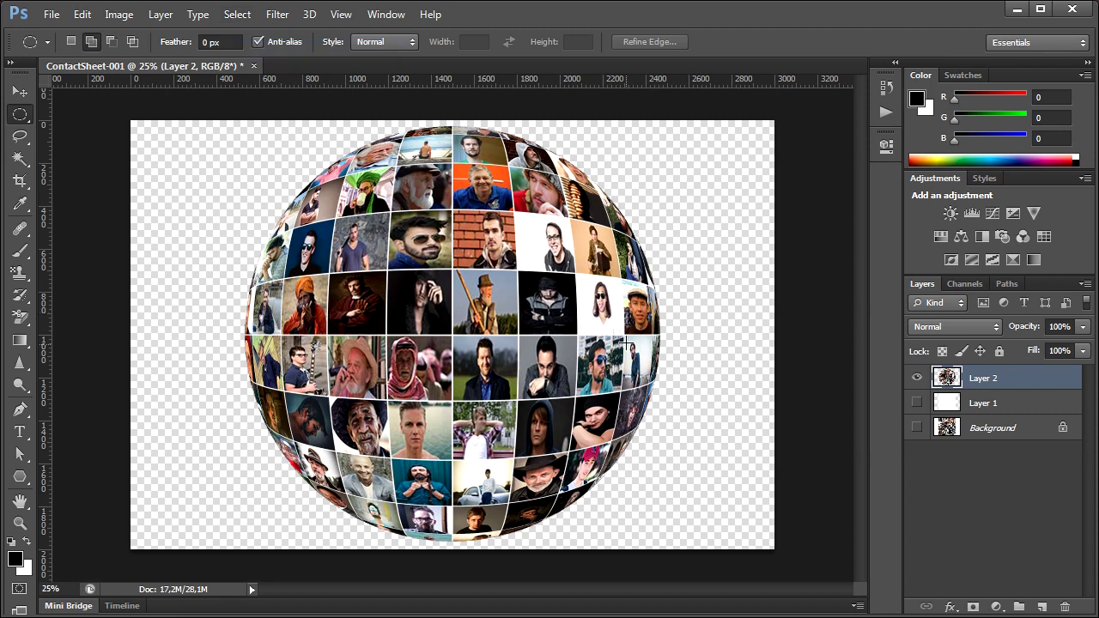
{"action": "left_click", "coordinate": [82, 15]}
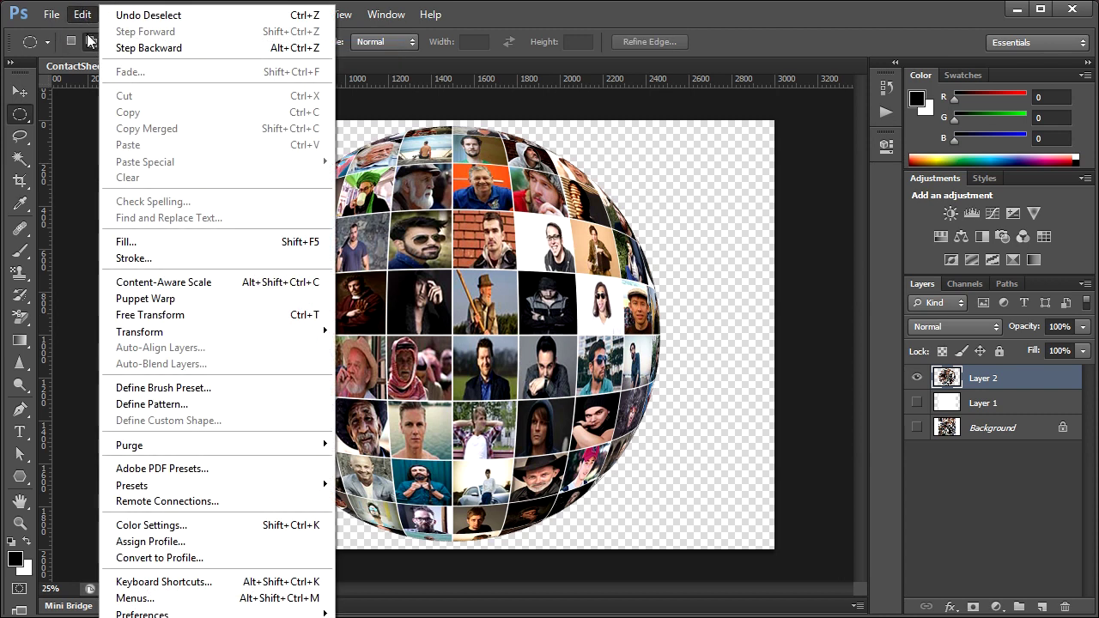
{"action": "left_click", "coordinate": [229, 316]}
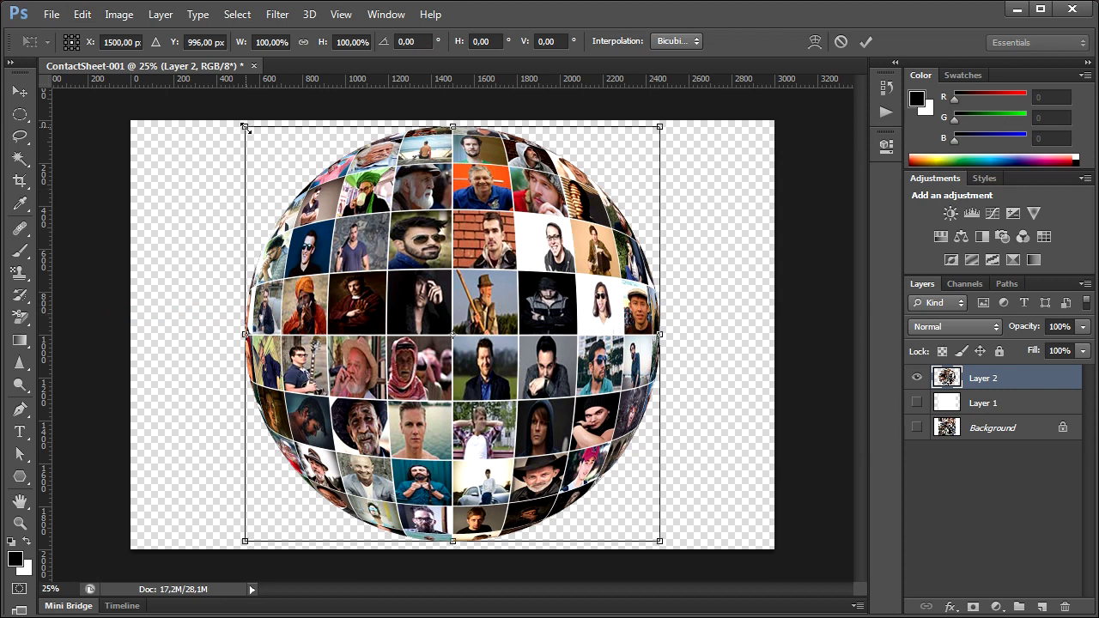
{"action": "left_click_drag", "start_coordinate": [245, 126], "coordinate": [279, 160]}
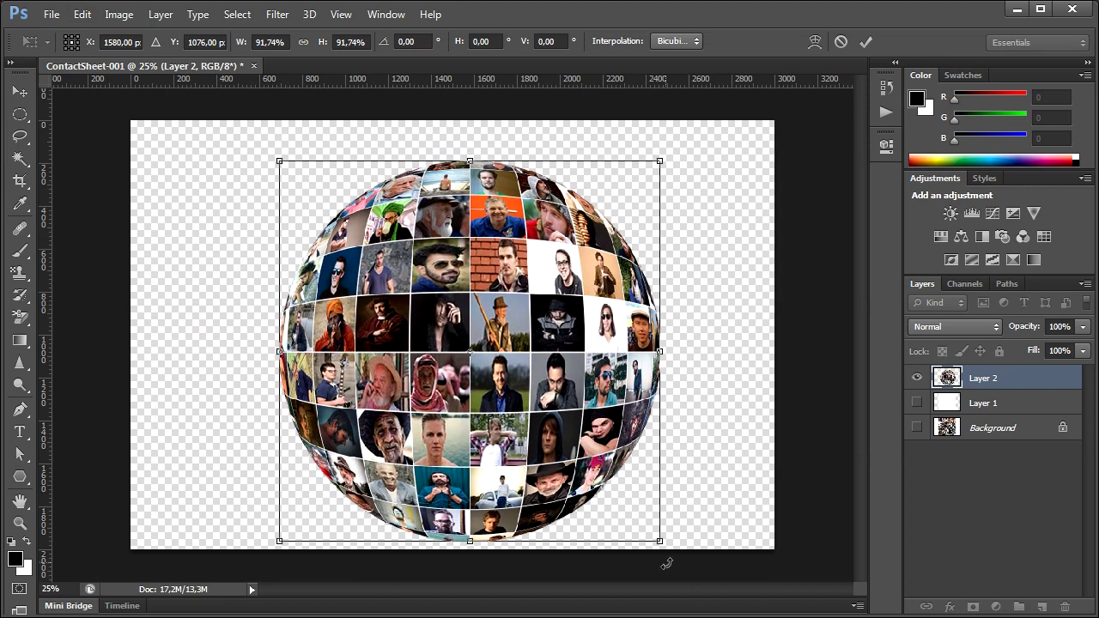
{"action": "left_click_drag", "start_coordinate": [662, 543], "coordinate": [612, 494]}
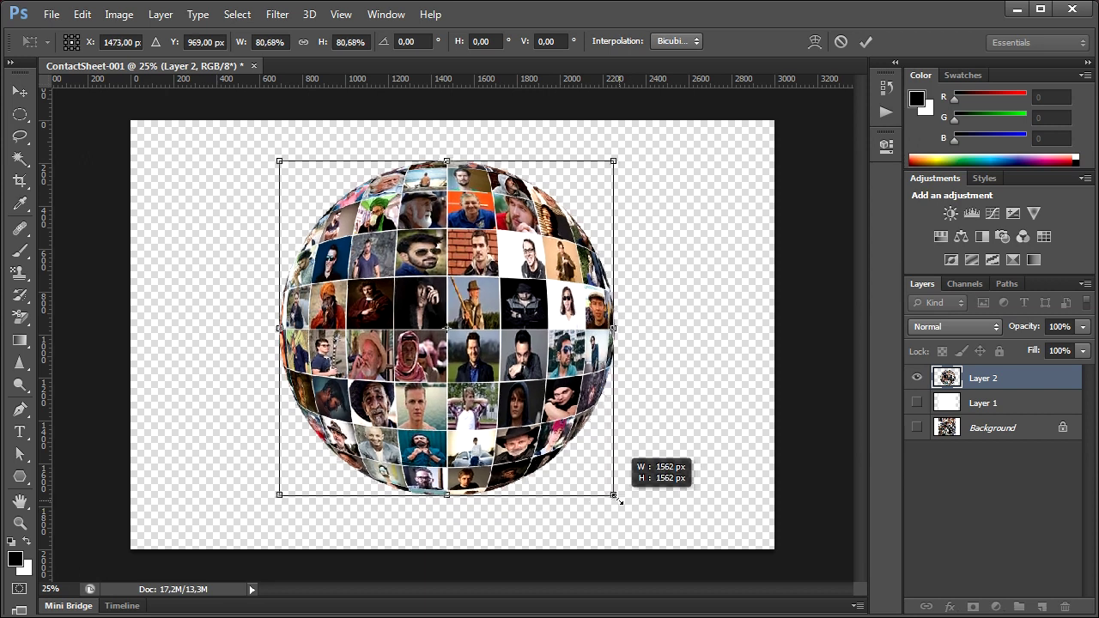
{"action": "left_click_drag", "start_coordinate": [527, 431], "coordinate": [527, 398]}
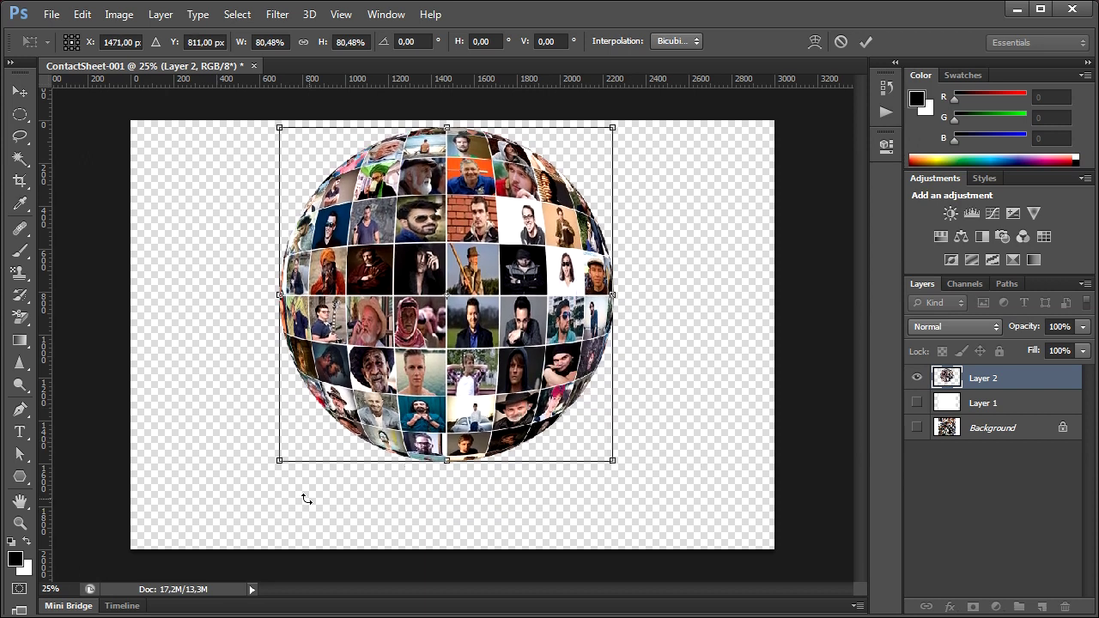
{"action": "left_click_drag", "start_coordinate": [278, 464], "coordinate": [286, 455]}
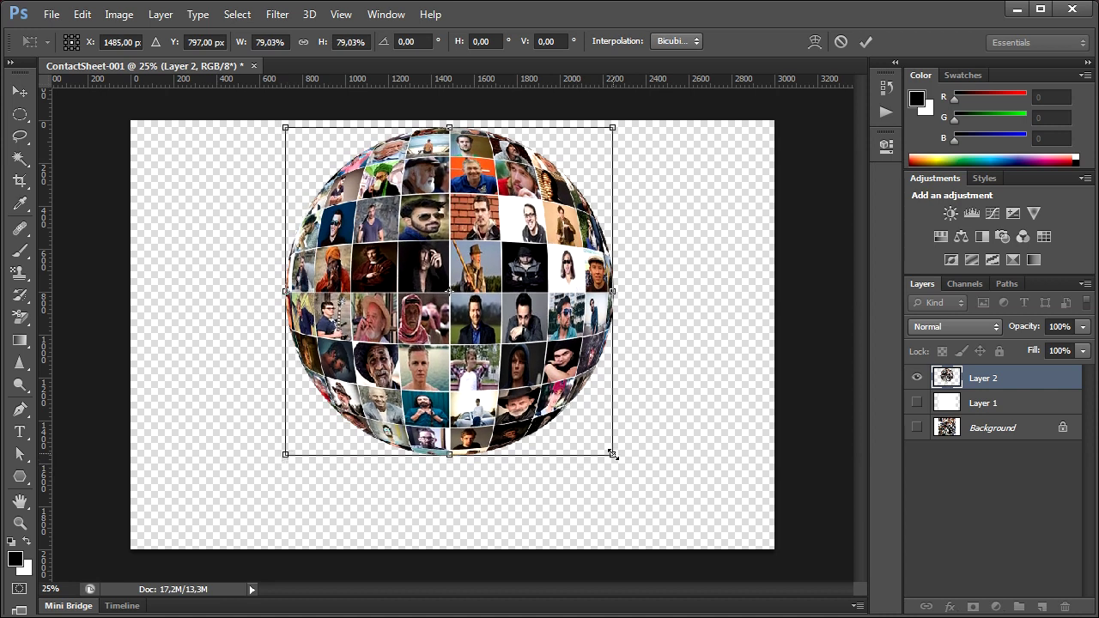
{"action": "left_click_drag", "start_coordinate": [612, 453], "coordinate": [608, 449]}
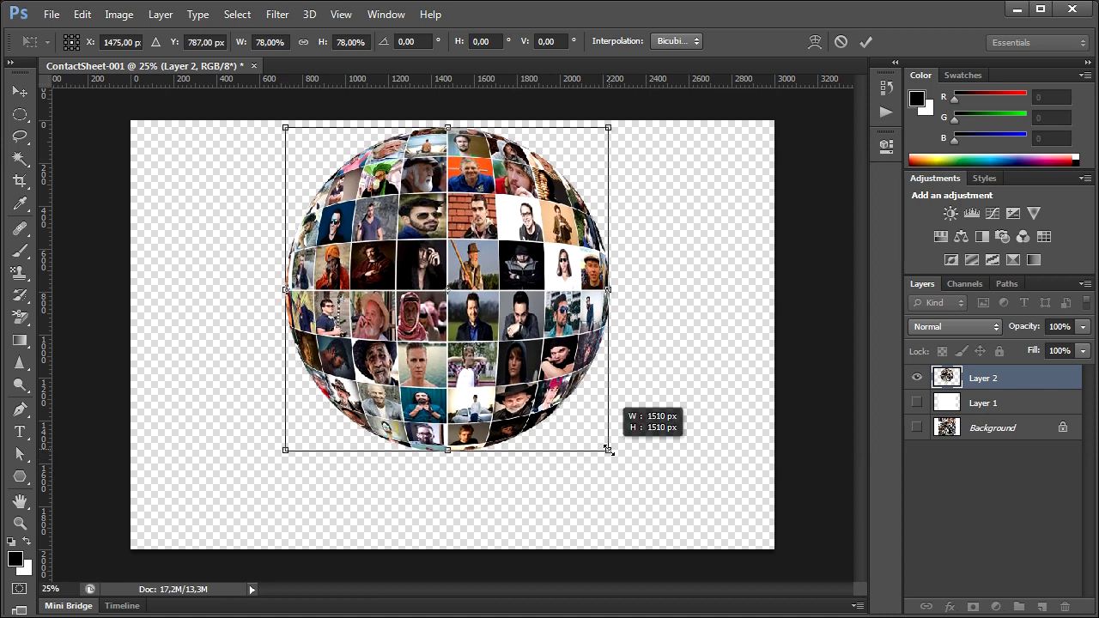
{"action": "left_click", "coordinate": [865, 41]}
Rename the sphere layer Layer 2 to 'Center'.
{"action": "key", "text": "m"}
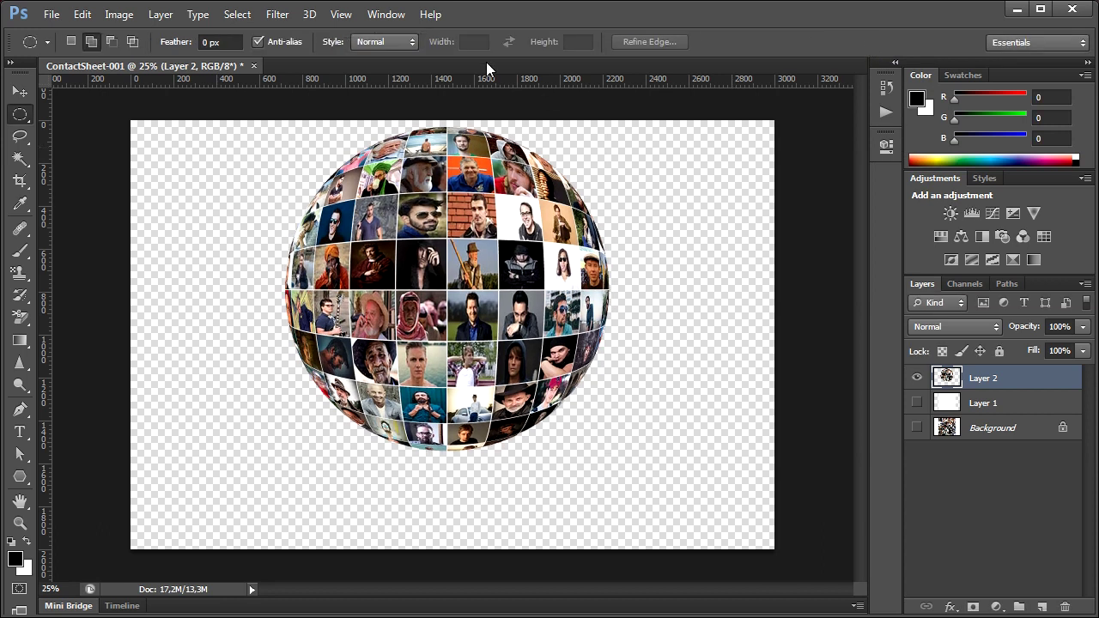
{"action": "double_click", "coordinate": [981, 382]}
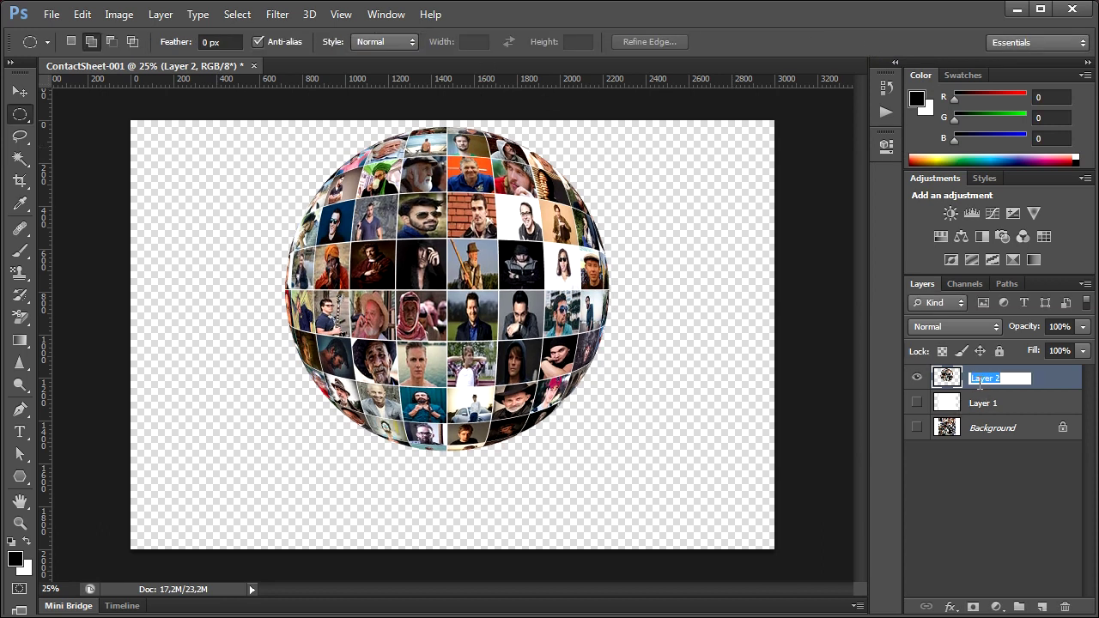
{"action": "type", "text": "Center"}
{"action": "key", "text": "Return"}
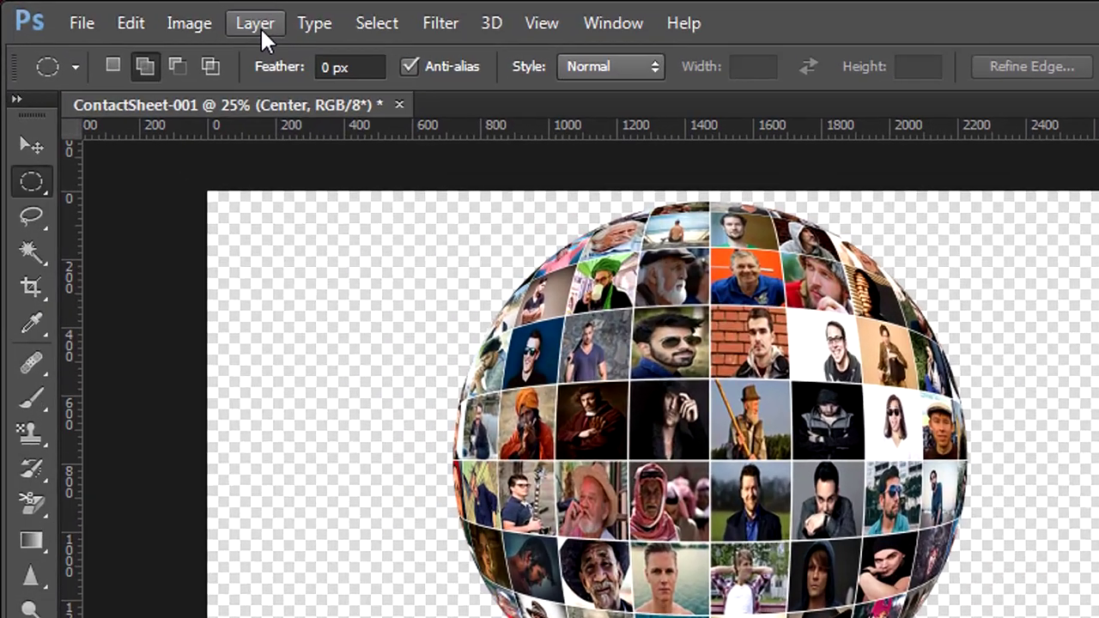
Duplicate the Center layer as 'Center reflection'.
{"action": "left_click", "coordinate": [160, 17]}
{"action": "left_click", "coordinate": [575, 103]}
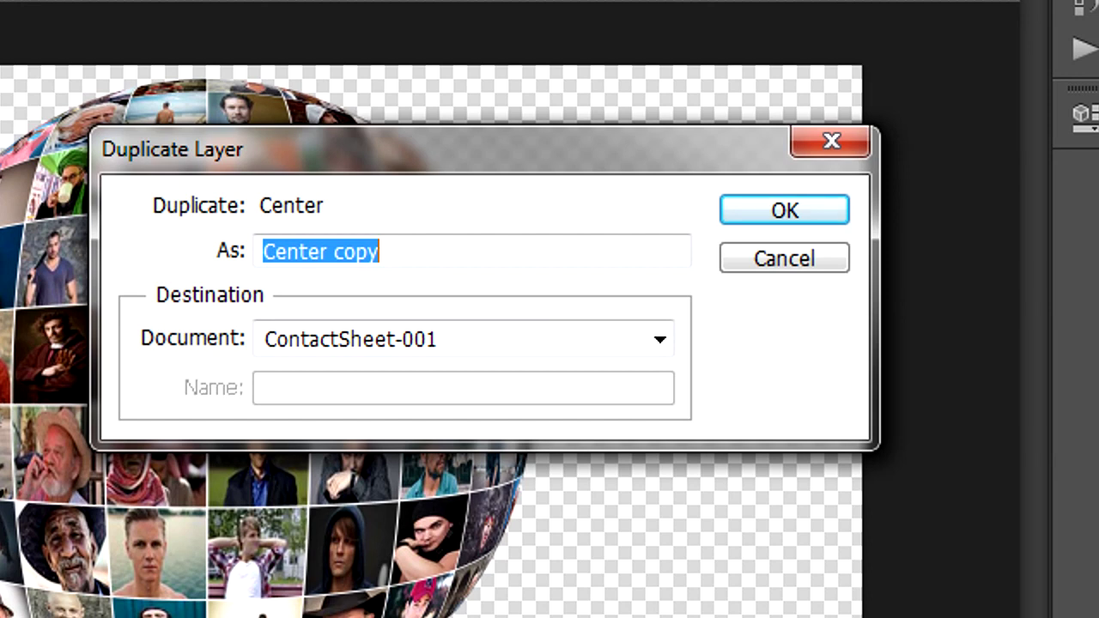
{"action": "key", "text": "End"}
{"action": "key", "text": "BackSpace"}
{"action": "key", "text": "BackSpace"}
{"action": "key", "text": "BackSpace"}
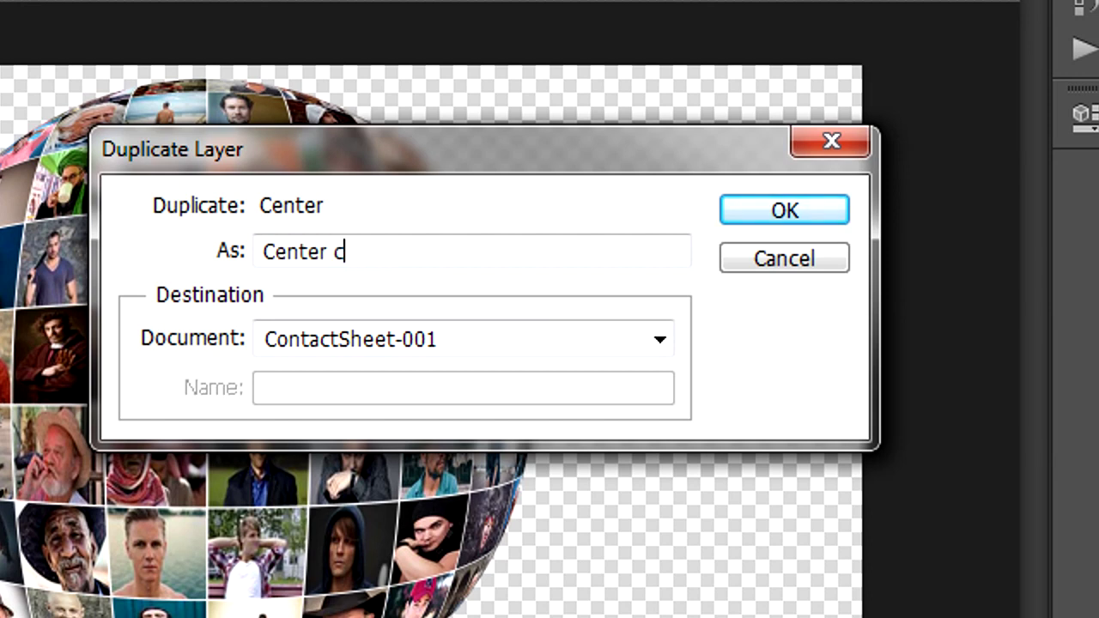
{"action": "key", "text": "BackSpace"}
{"action": "type", "text": "reflec"}
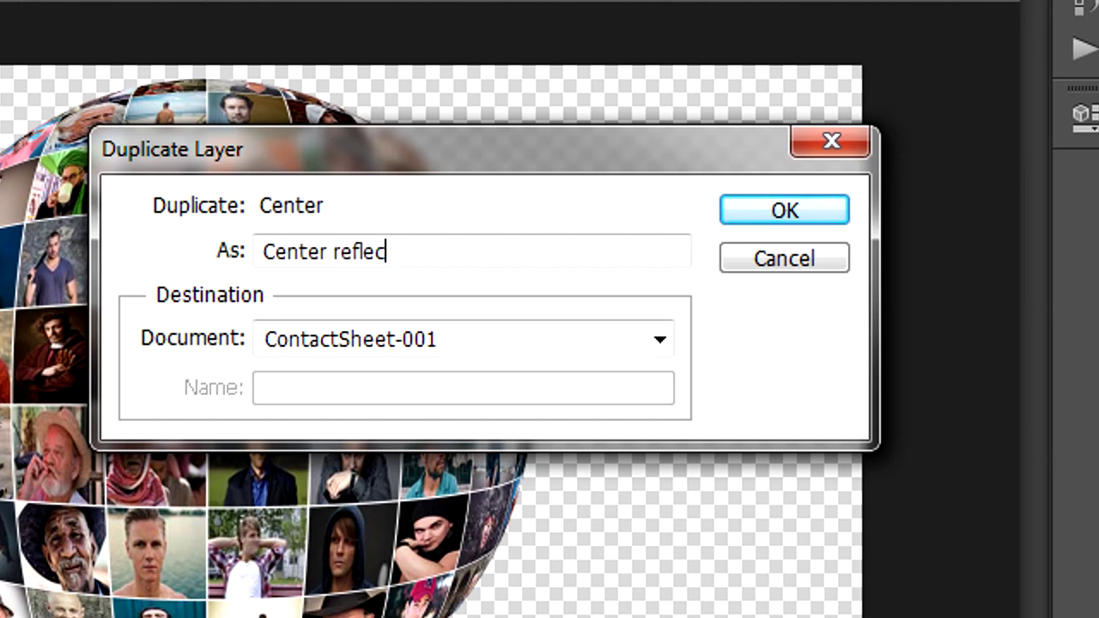
{"action": "type", "text": "tion"}
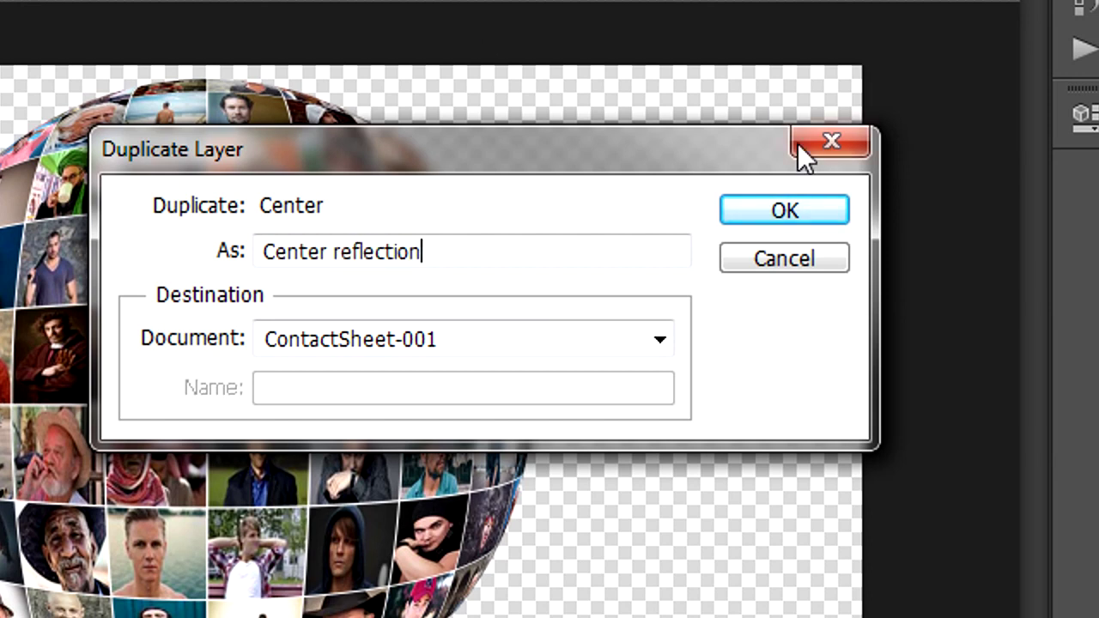
{"action": "left_click", "coordinate": [778, 215]}
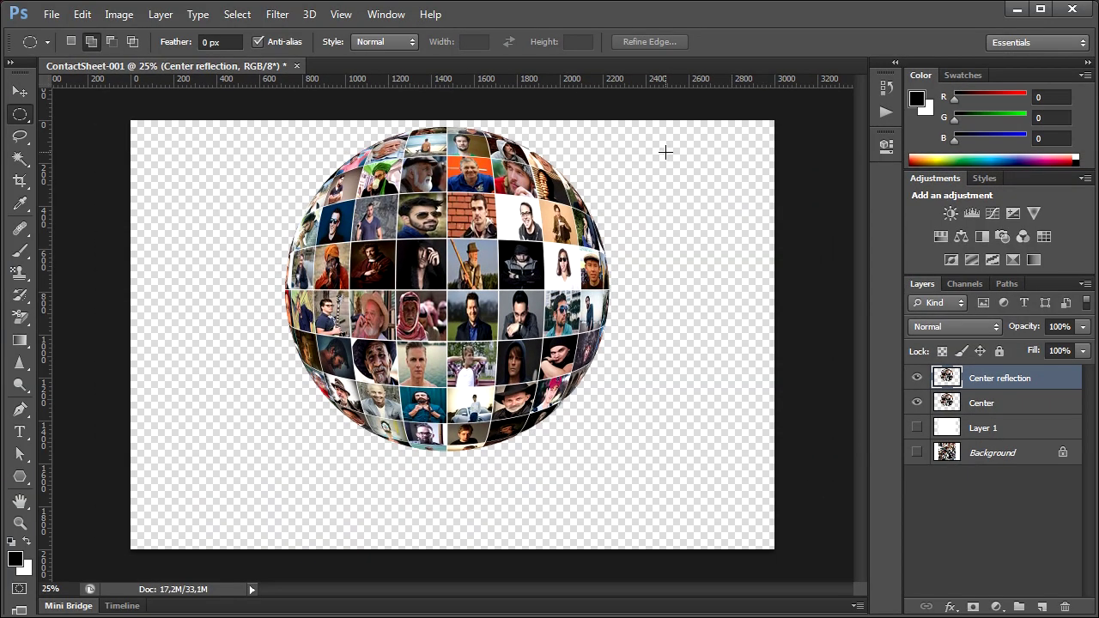
Put Center reflection below Center, shift it down beneath the globe, and flip it vertically.
{"action": "left_click_drag", "start_coordinate": [1024, 387], "coordinate": [1019, 414]}
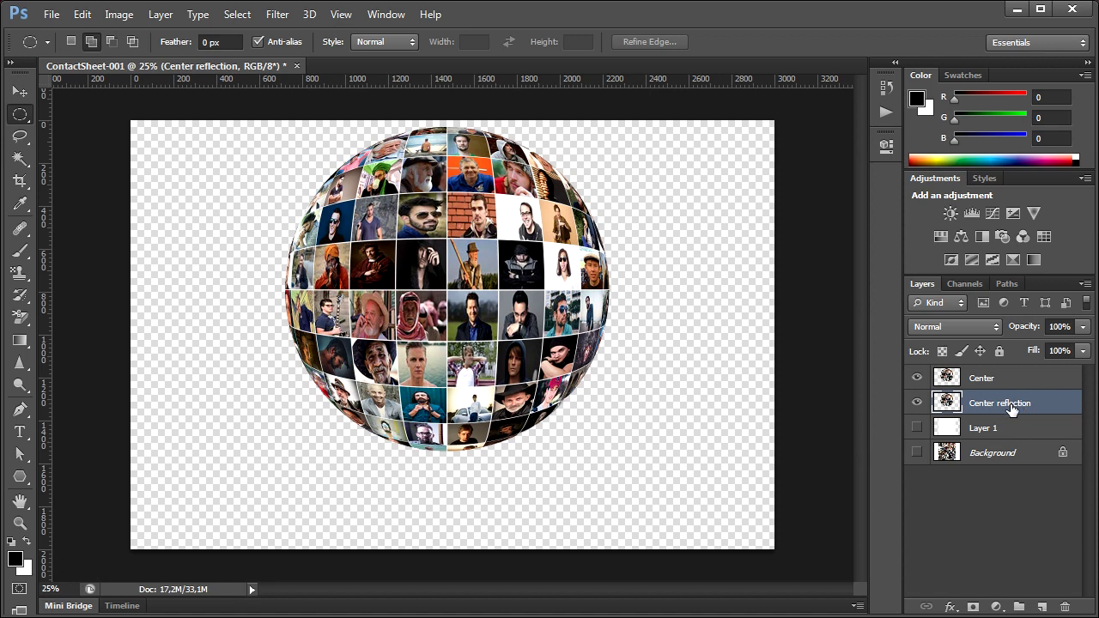
{"action": "left_click", "coordinate": [20, 96]}
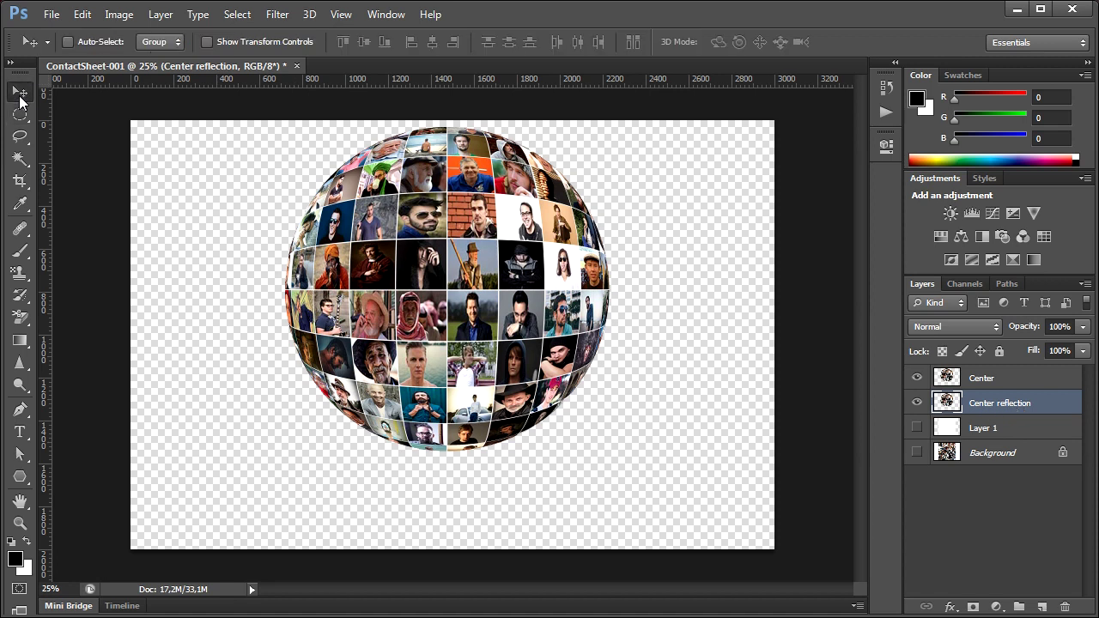
{"action": "left_click_drag", "start_coordinate": [509, 295], "coordinate": [508, 429]}
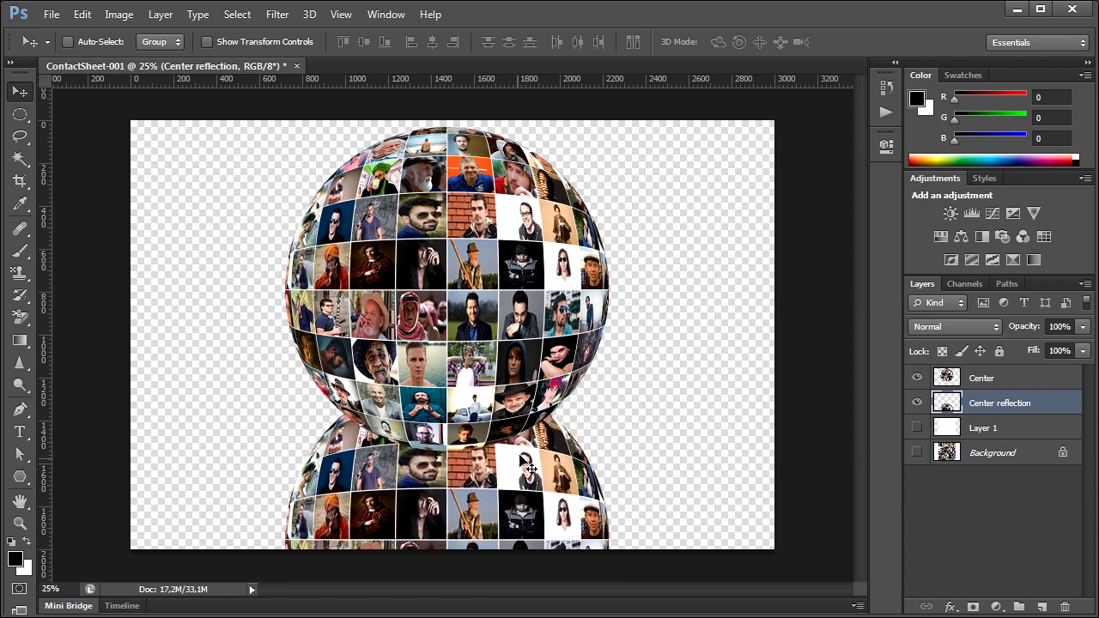
{"action": "mouse_move", "coordinate": [508, 429]}
{"action": "left_mouse_down"}
{"action": "mouse_move", "coordinate": [521, 467]}
{"action": "mouse_move", "coordinate": [508, 529]}
{"action": "left_mouse_up"}
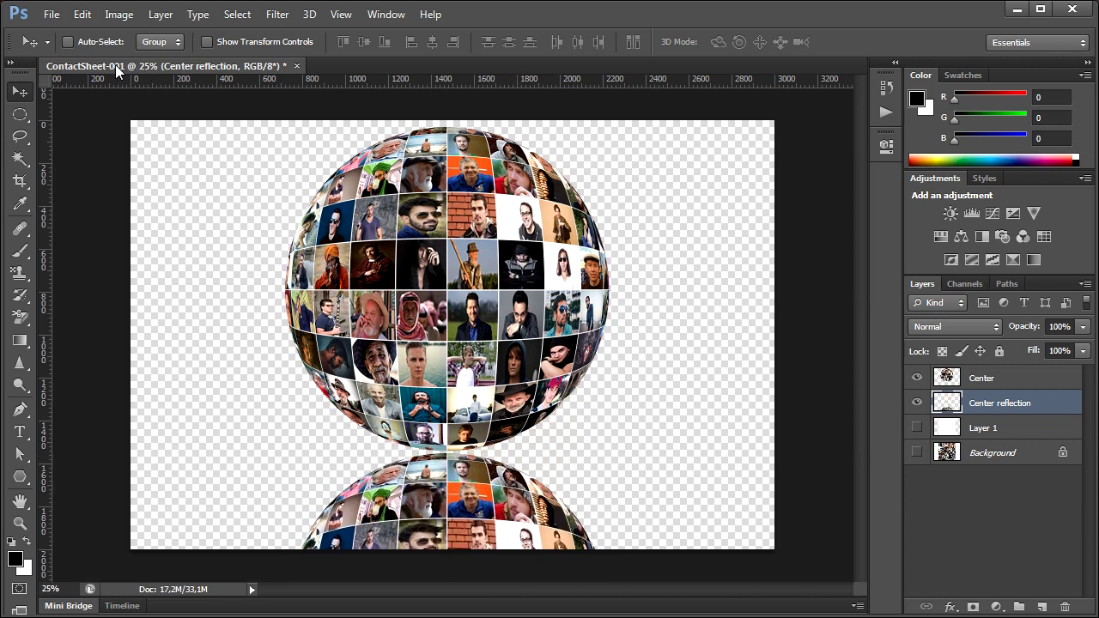
{"action": "left_click", "coordinate": [82, 15]}
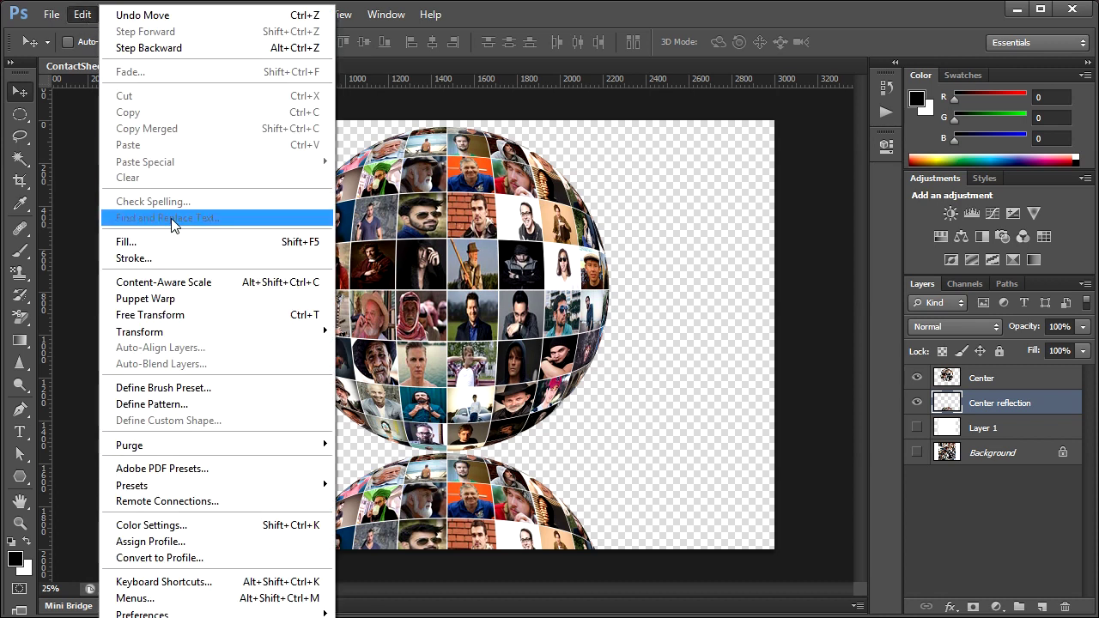
{"action": "mouse_move", "coordinate": [139, 332]}
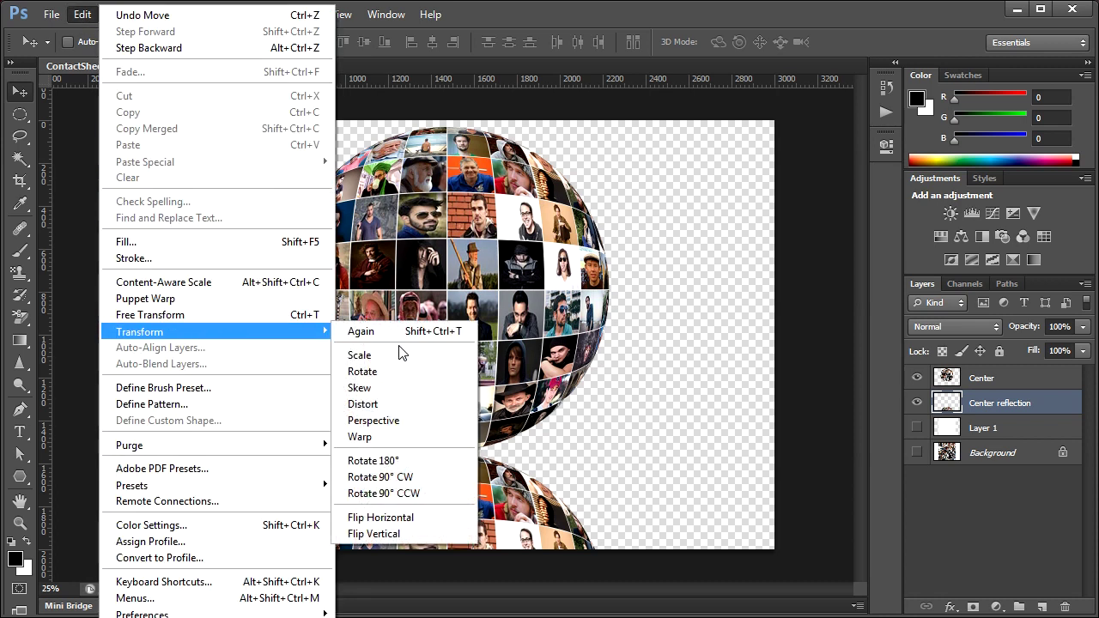
{"action": "left_click", "coordinate": [462, 541]}
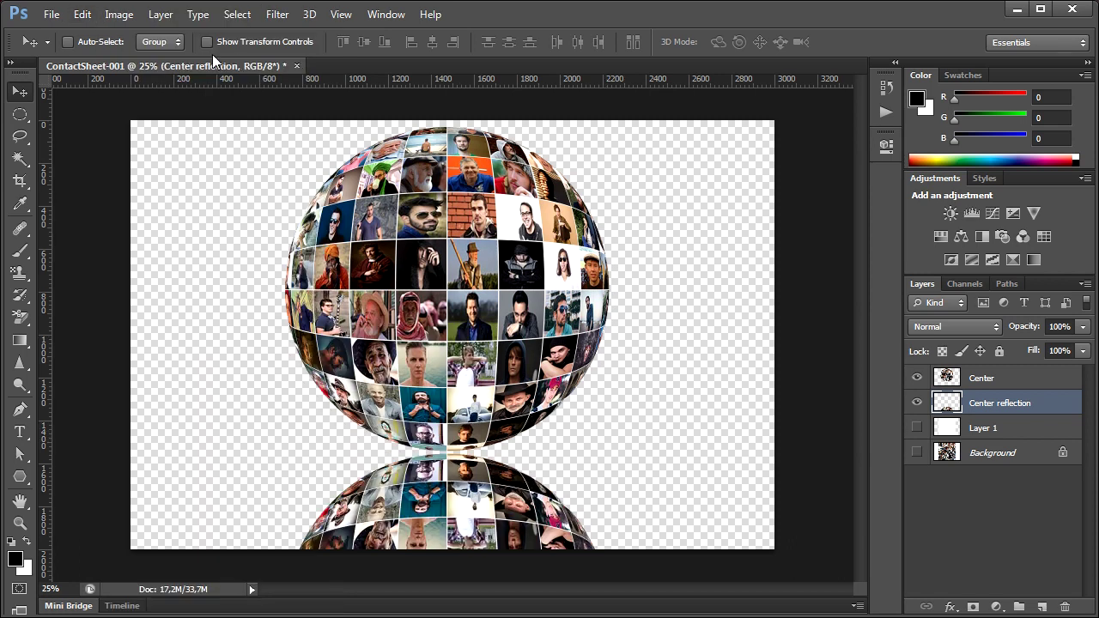
{"action": "left_click", "coordinate": [161, 14]}
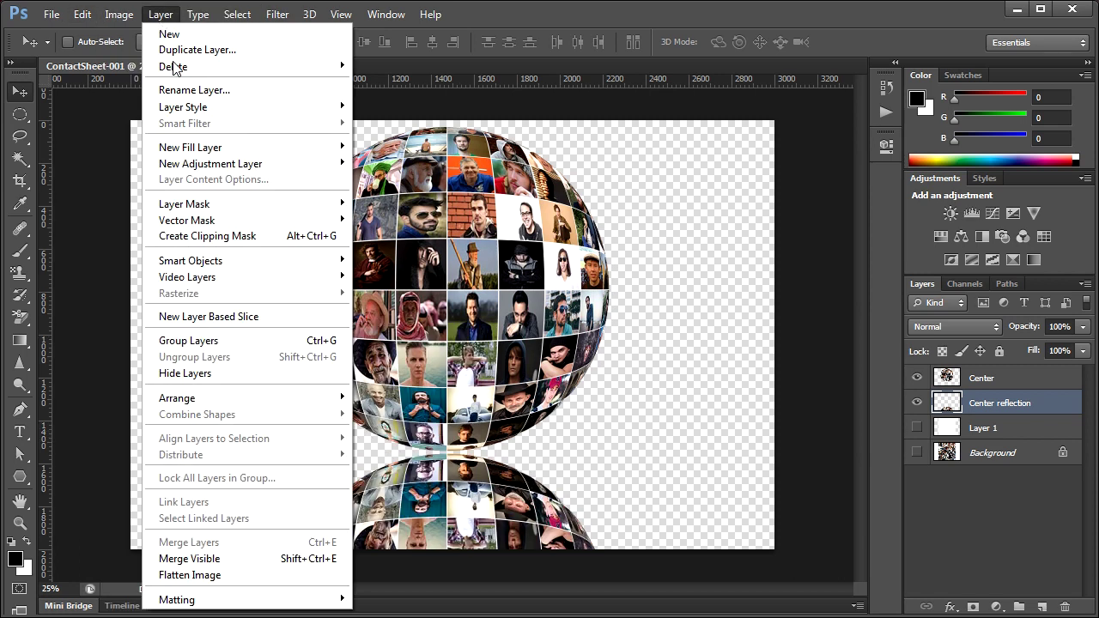
{"action": "mouse_move", "coordinate": [206, 203]}
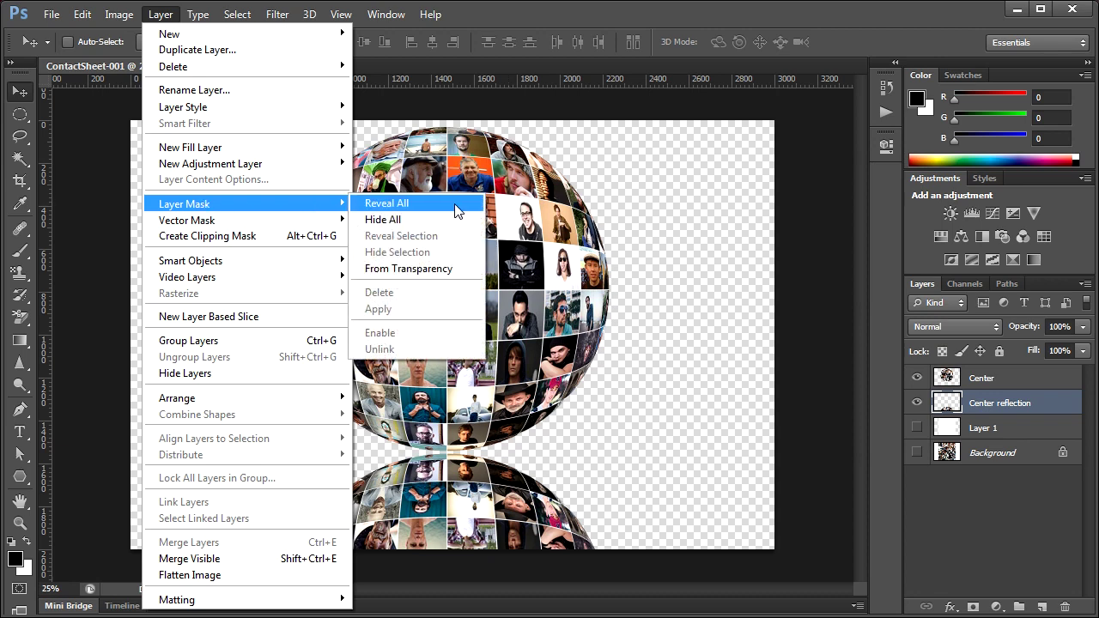
Add a reveal-all mask to the reflection and set up a linear Black, White gradient.
{"action": "left_click", "coordinate": [456, 211]}
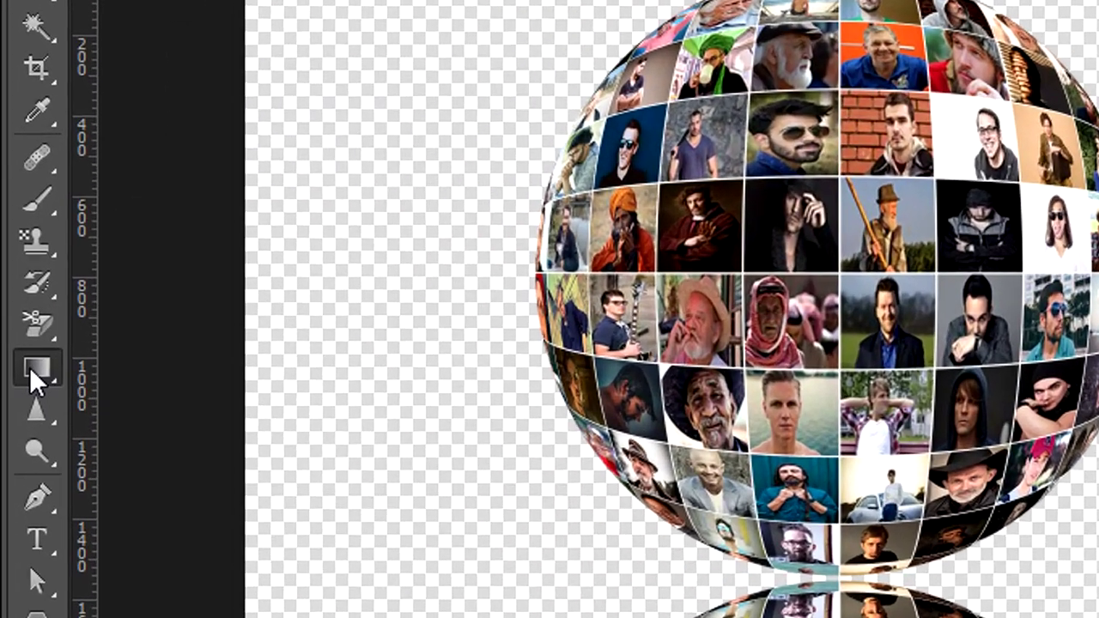
{"action": "right_click", "coordinate": [18, 342]}
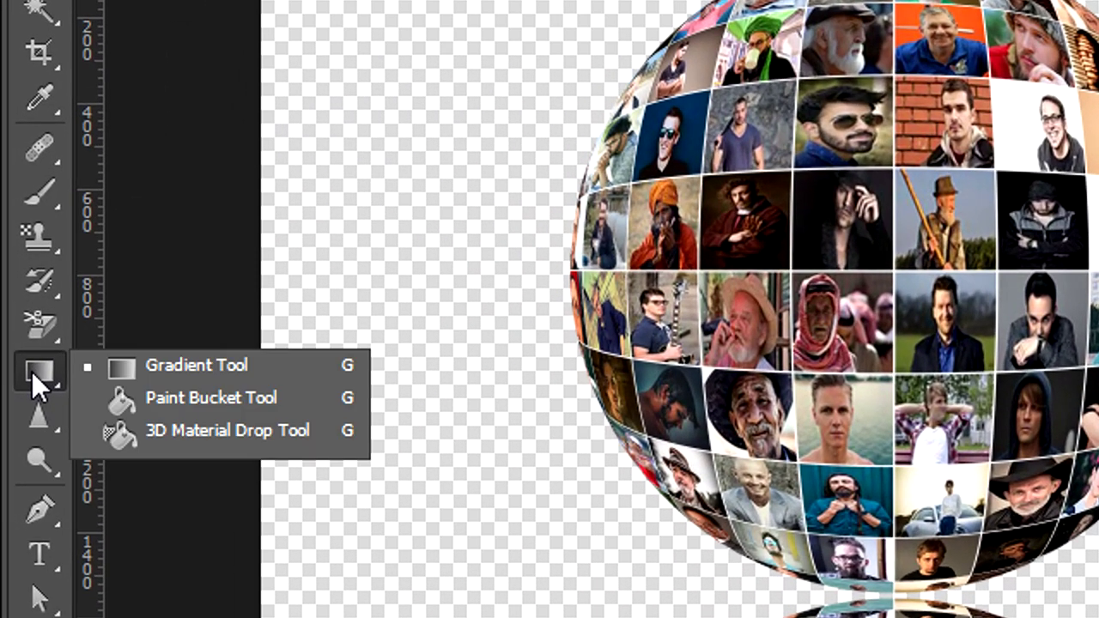
{"action": "left_click", "coordinate": [286, 365]}
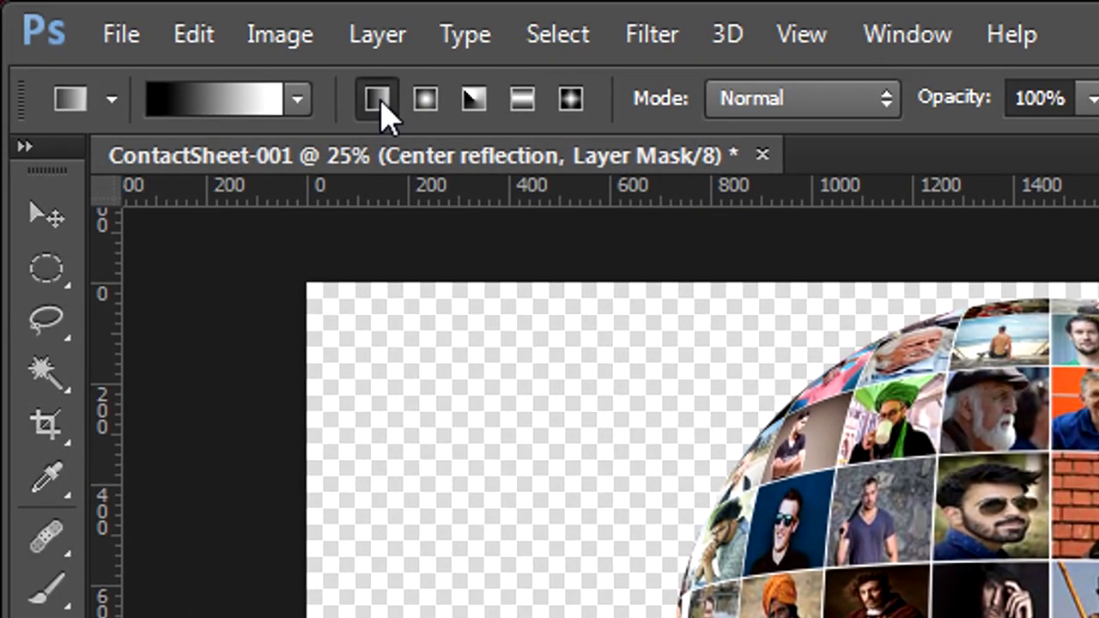
{"action": "left_click", "coordinate": [381, 104]}
{"action": "left_click", "coordinate": [232, 107]}
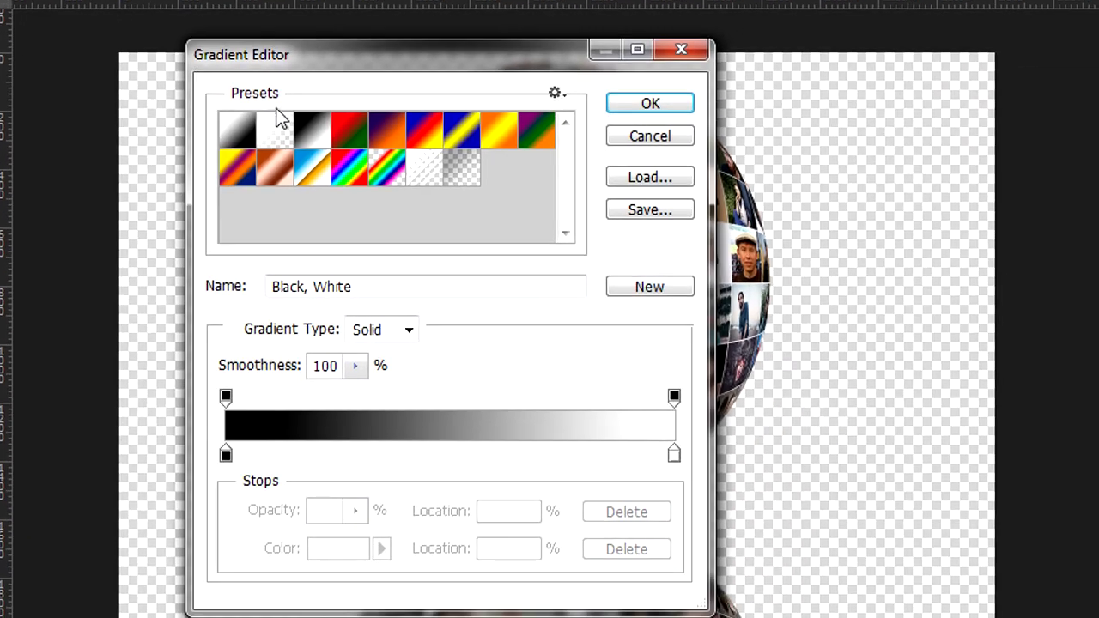
{"action": "left_click", "coordinate": [677, 106]}
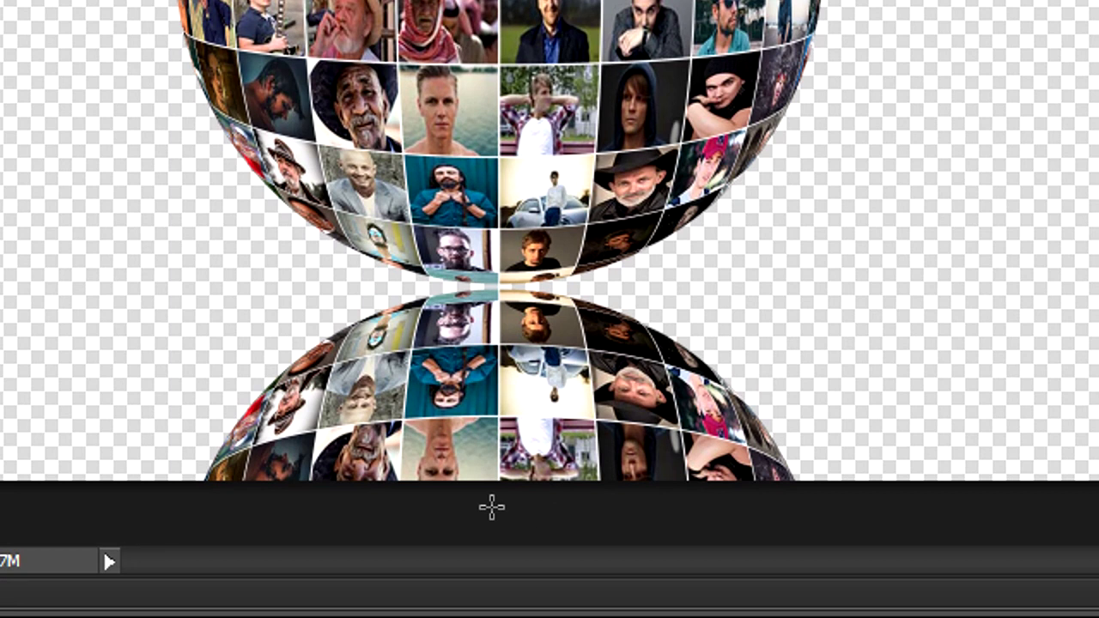
Drag the gradient upward on the mask so the reflection fades out toward the bottom.
{"action": "left_click_drag", "start_coordinate": [490, 506], "coordinate": [542, 79]}
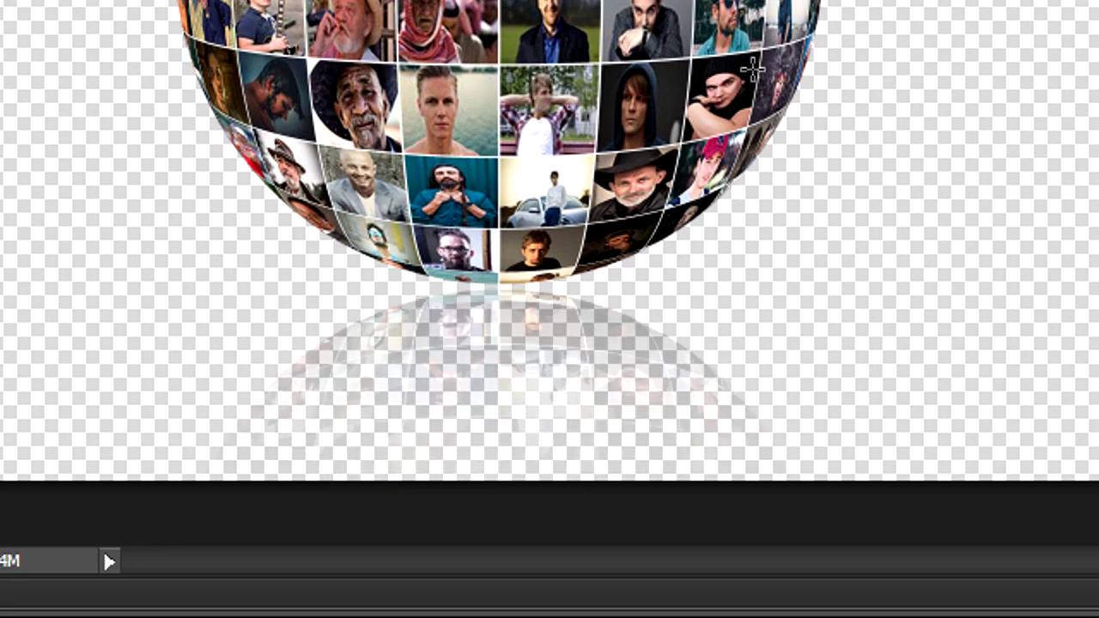
{"action": "key", "text": "ctrl+z"}
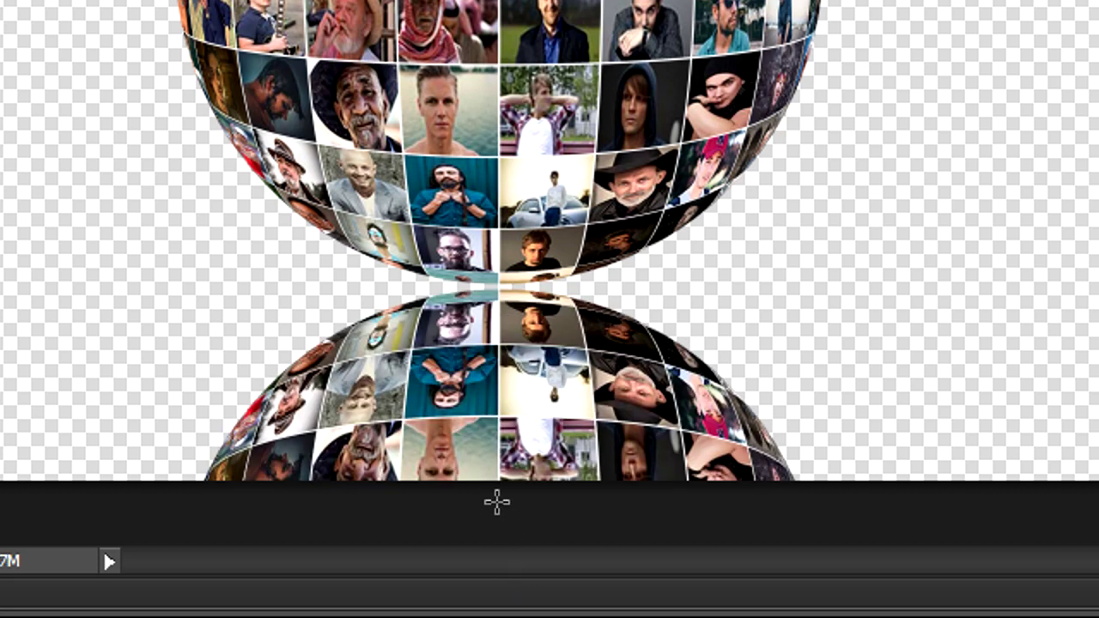
{"action": "left_click_drag", "start_coordinate": [496, 503], "coordinate": [522, 227]}
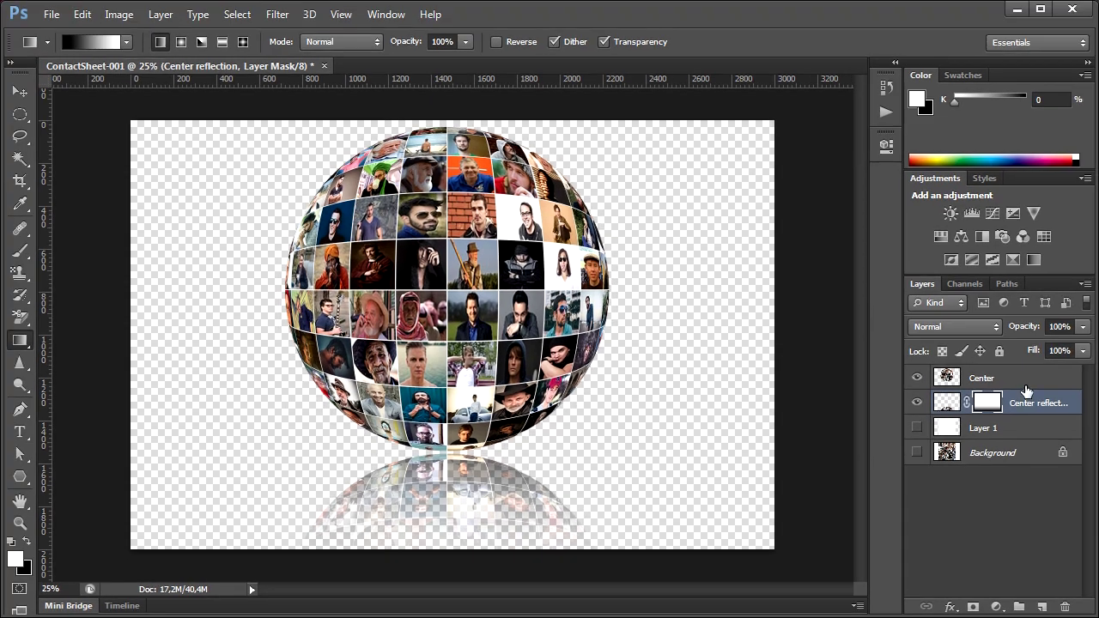
Group the Center globe and Center reflection into a group named 'Center'.
{"action": "left_click", "coordinate": [1021, 383], "text": "shift"}
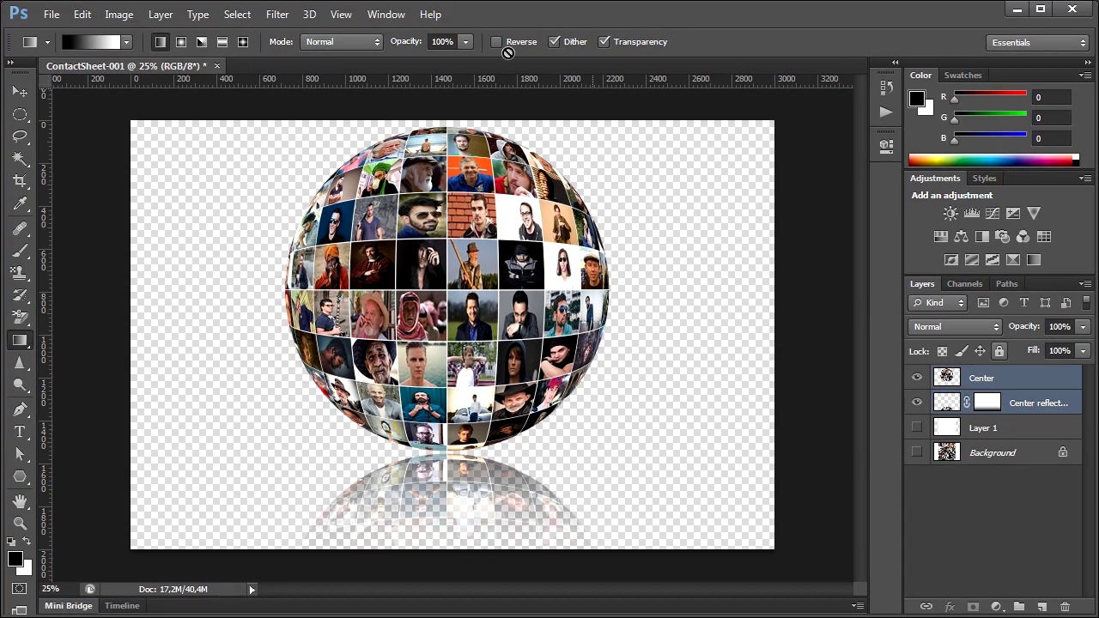
{"action": "left_click", "coordinate": [161, 14]}
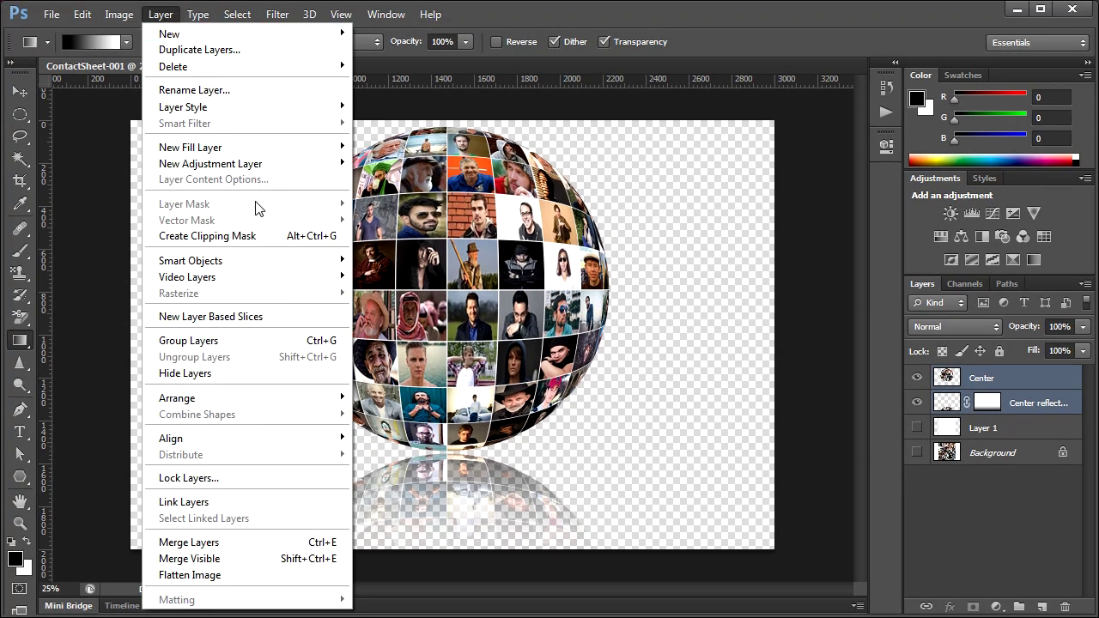
{"action": "left_click", "coordinate": [257, 336]}
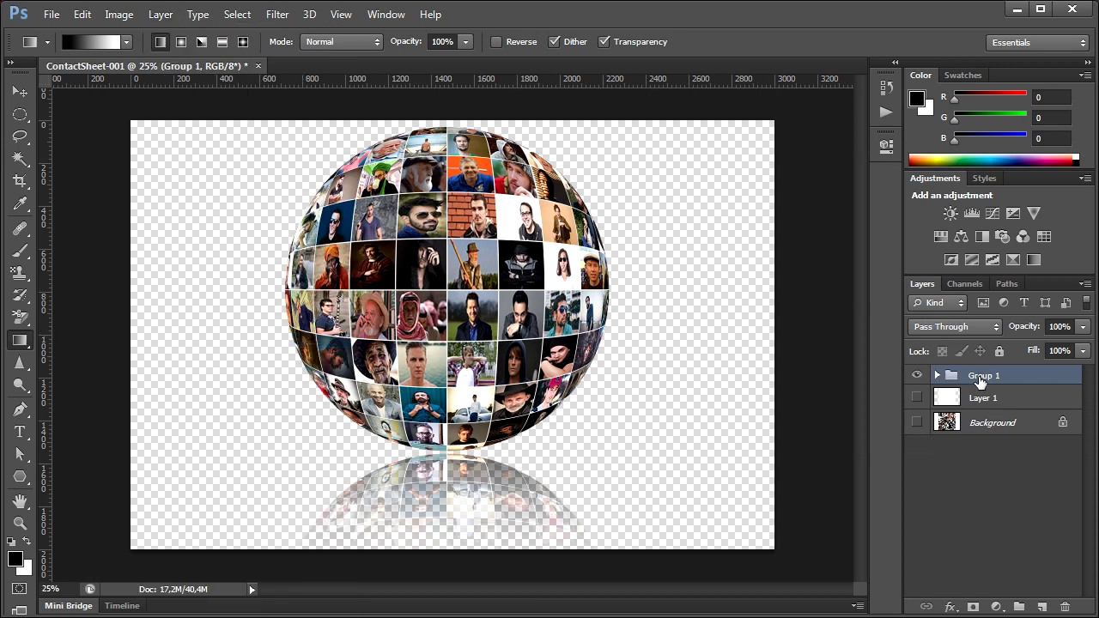
{"action": "double_click", "coordinate": [984, 376]}
{"action": "type", "text": "Center"}
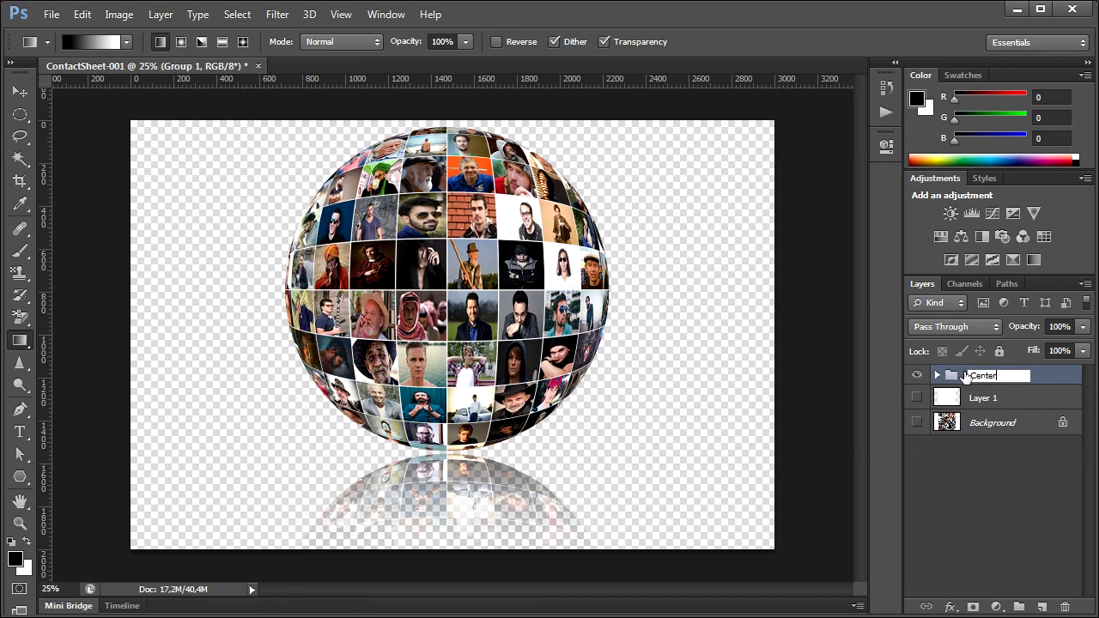
{"action": "key", "text": "Return"}
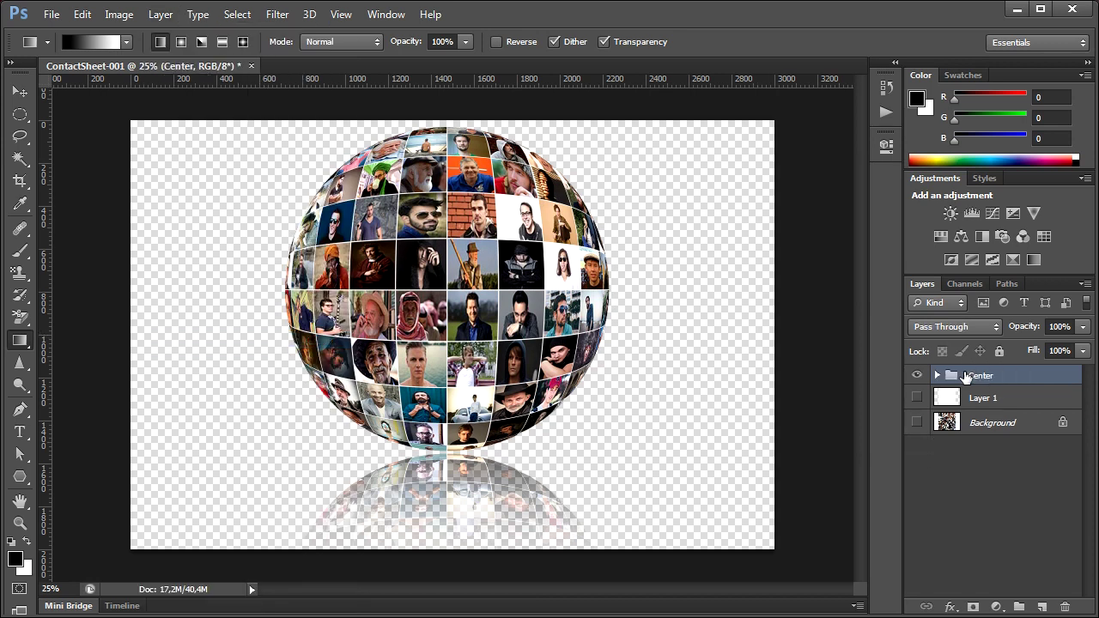
Duplicate the Center group as a new group named 'Right'.
{"action": "left_click", "coordinate": [161, 15]}
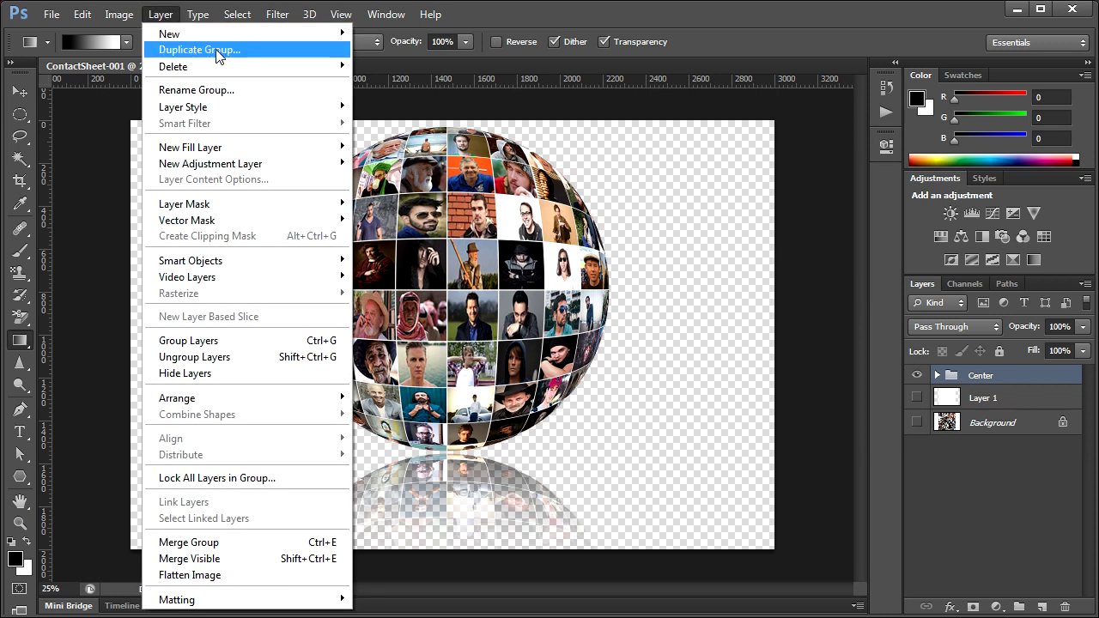
{"action": "left_click", "coordinate": [269, 55]}
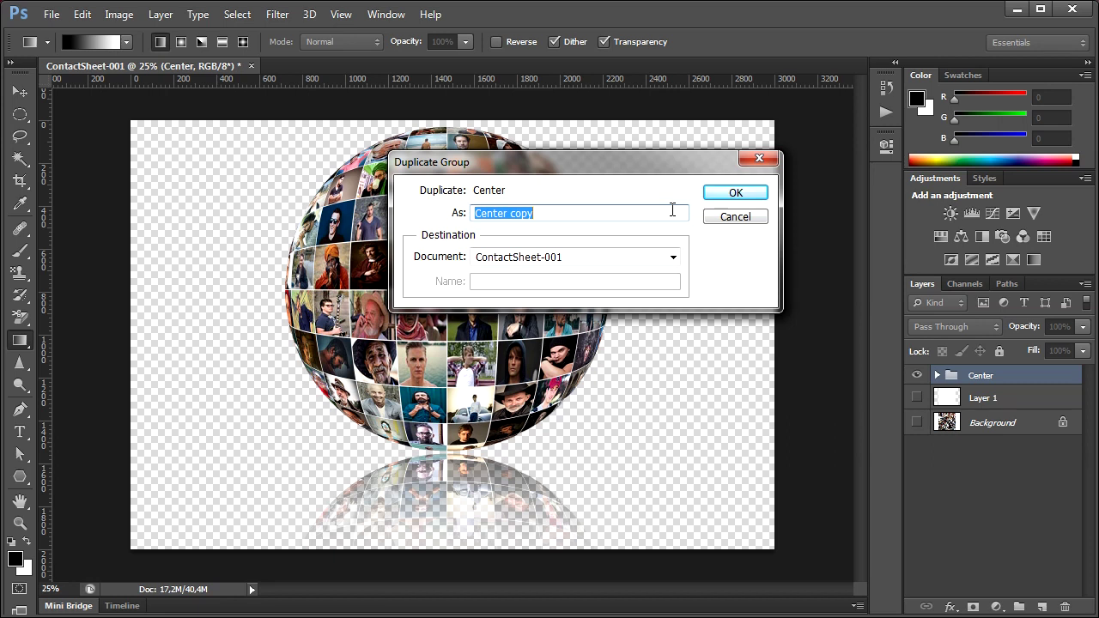
{"action": "type", "text": "Right"}
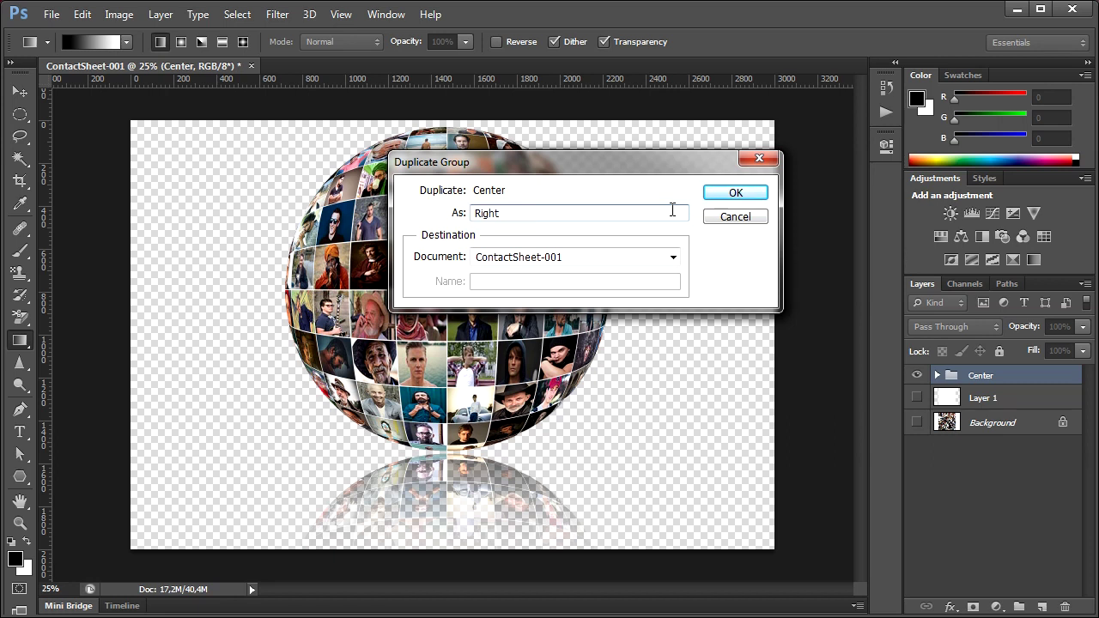
{"action": "left_click", "coordinate": [732, 193]}
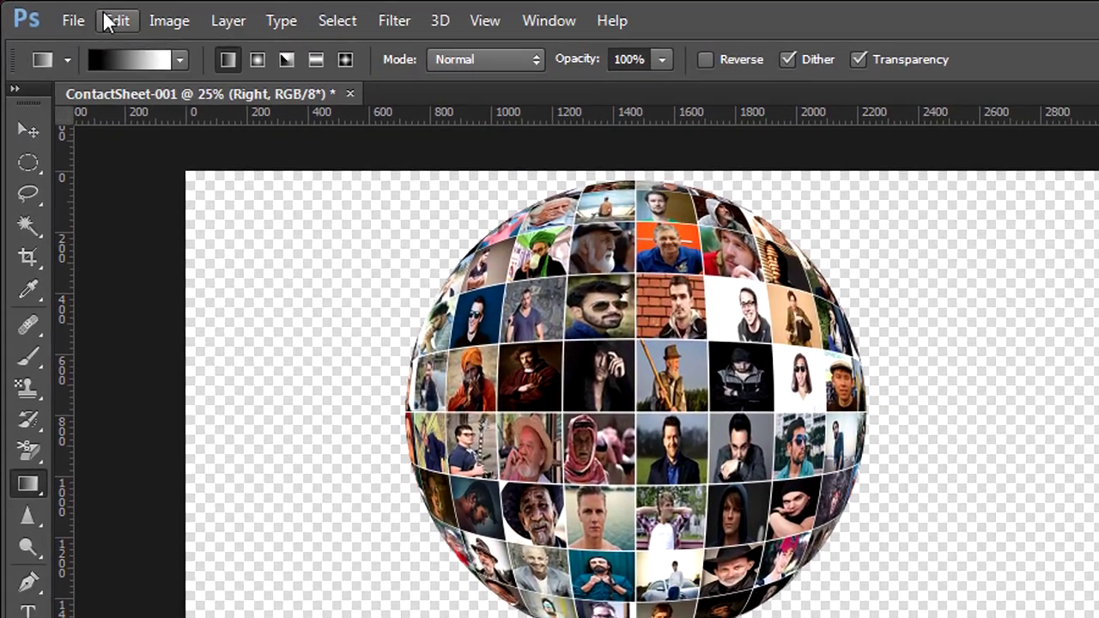
{"action": "left_click", "coordinate": [81, 15]}
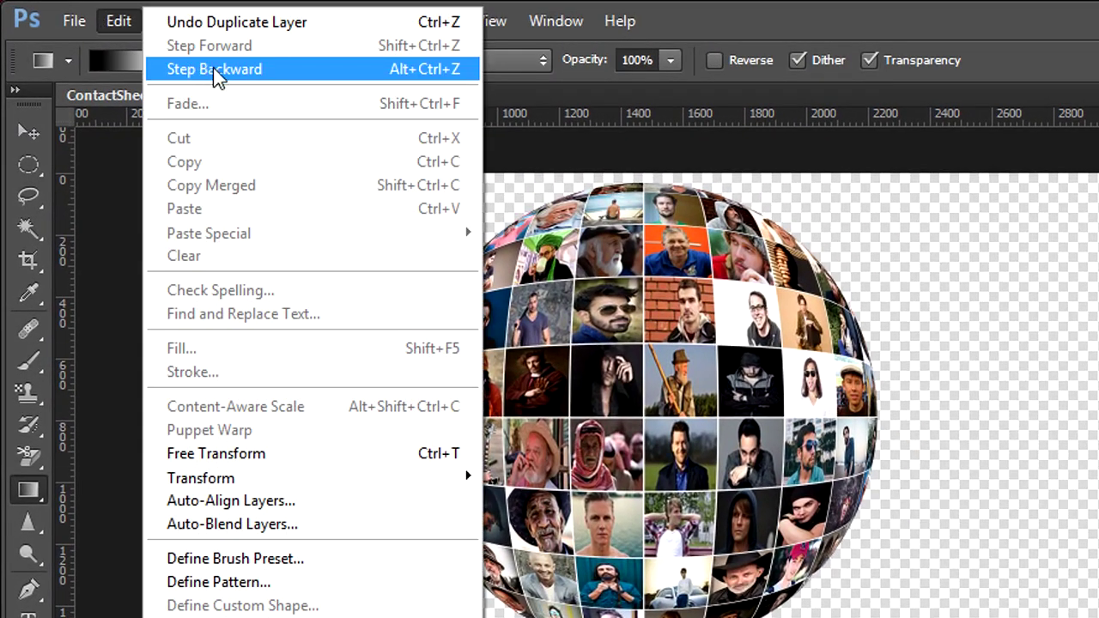
Free-transform the Right group: move it right of Center and scale it slightly smaller.
{"action": "mouse_move", "coordinate": [309, 478]}
{"action": "left_click", "coordinate": [352, 454]}
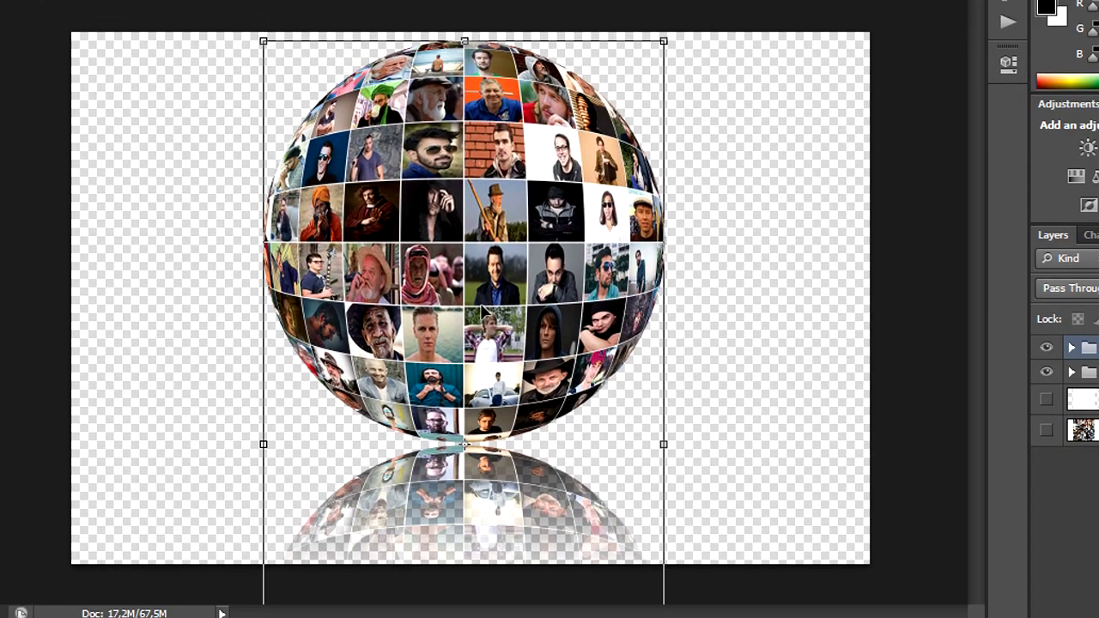
{"action": "left_click_drag", "start_coordinate": [477, 319], "coordinate": [680, 344]}
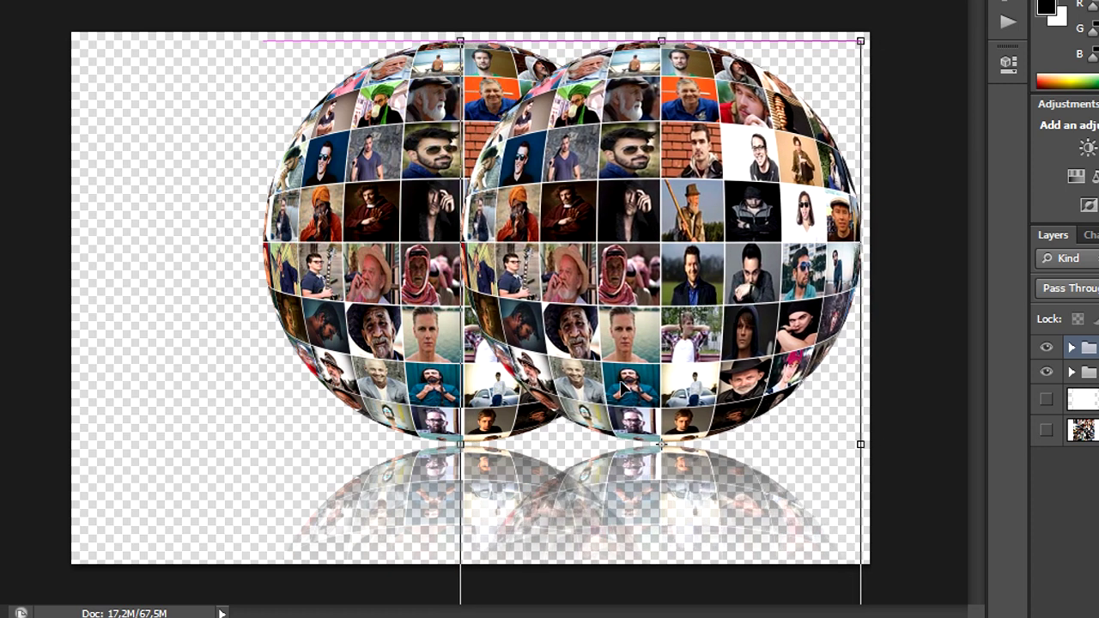
{"action": "left_click_drag", "start_coordinate": [680, 342], "coordinate": [668, 344]}
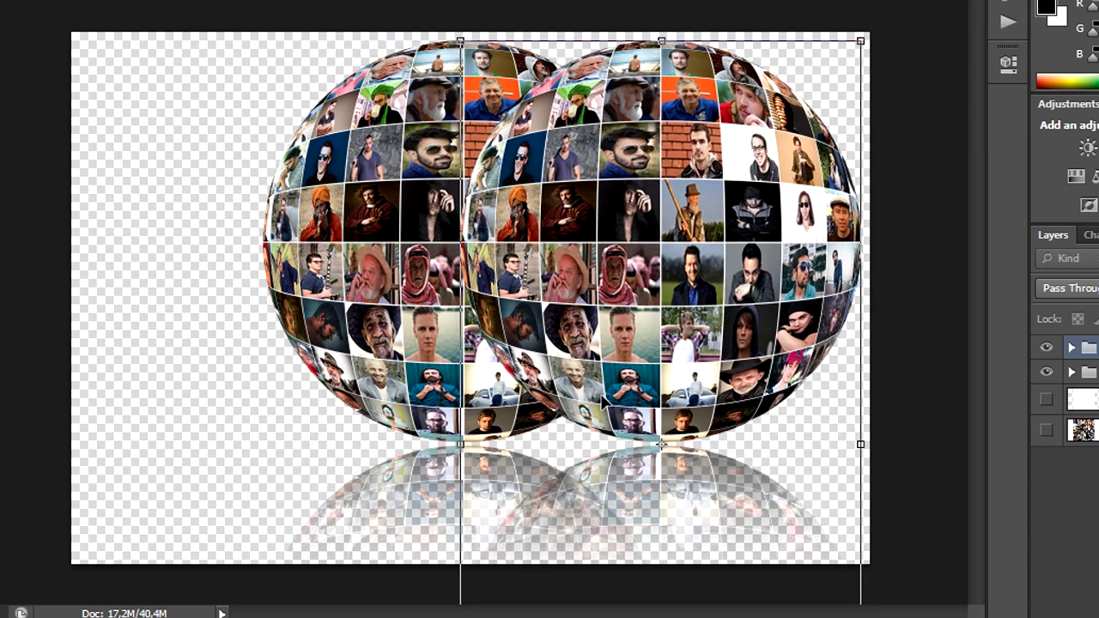
{"action": "key", "text": "ctrl+minus"}
{"action": "key", "text": "ctrl+minus"}
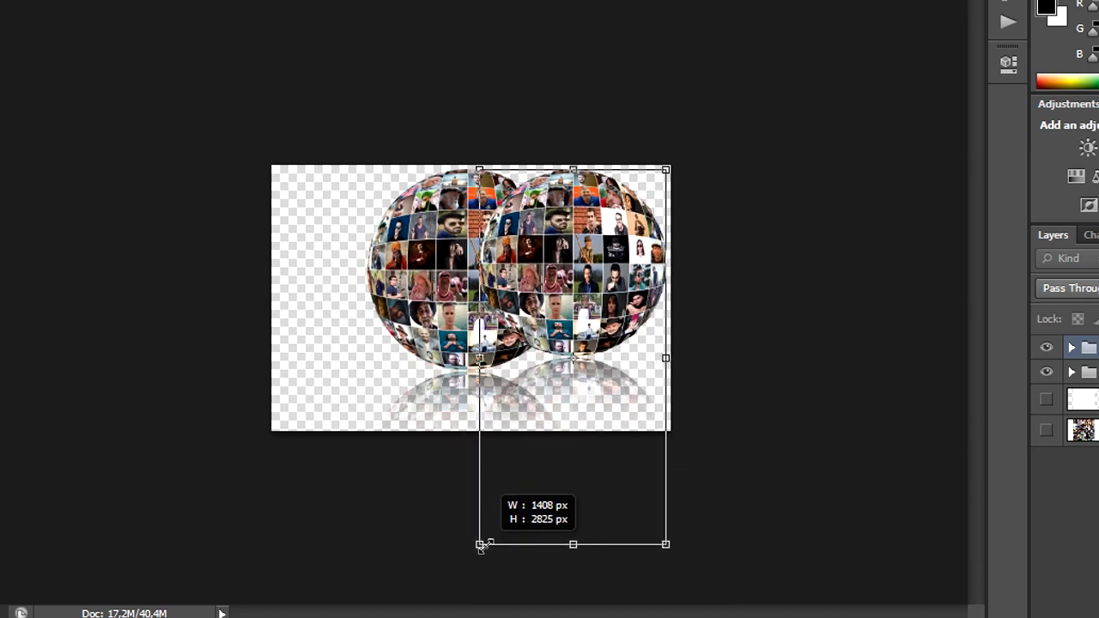
{"action": "left_click_drag", "start_coordinate": [465, 571], "coordinate": [484, 536]}
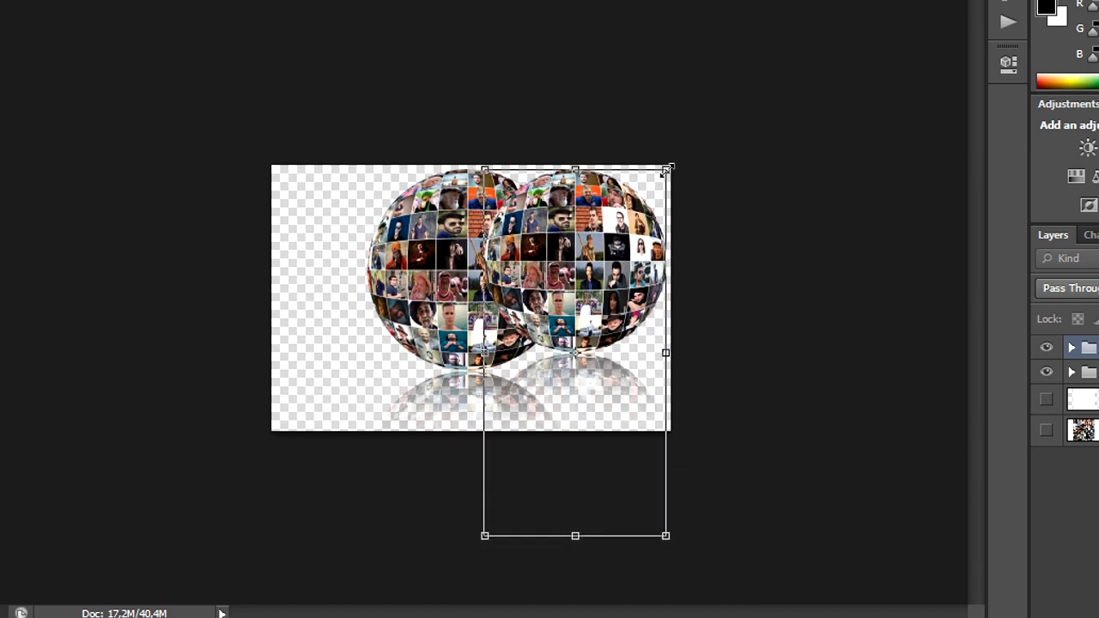
{"action": "left_click_drag", "start_coordinate": [667, 170], "coordinate": [658, 191]}
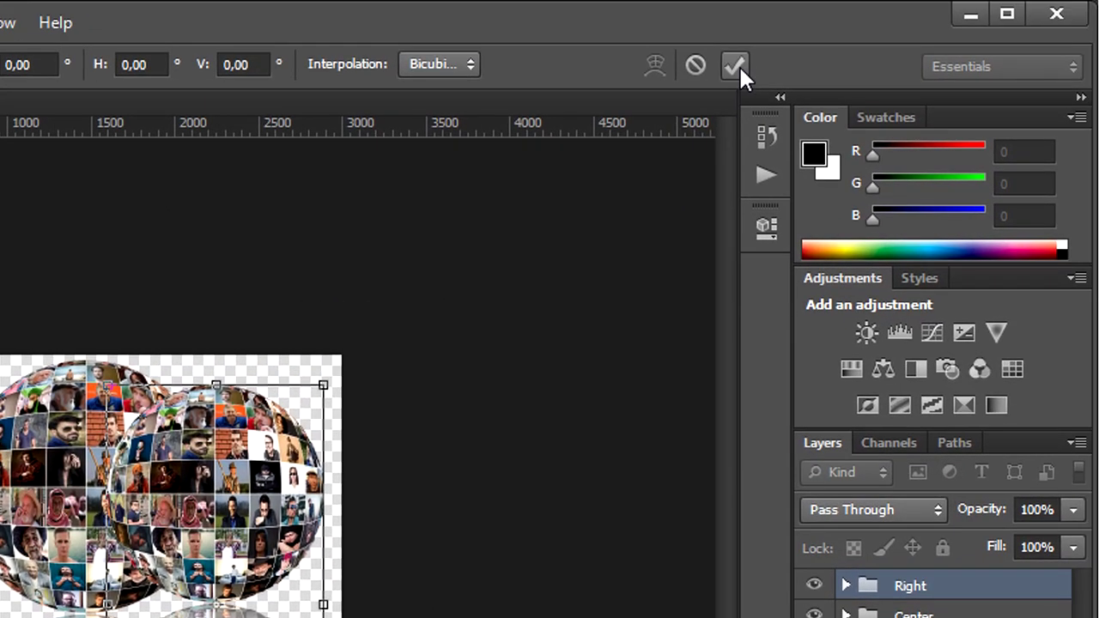
{"action": "left_click", "coordinate": [737, 64]}
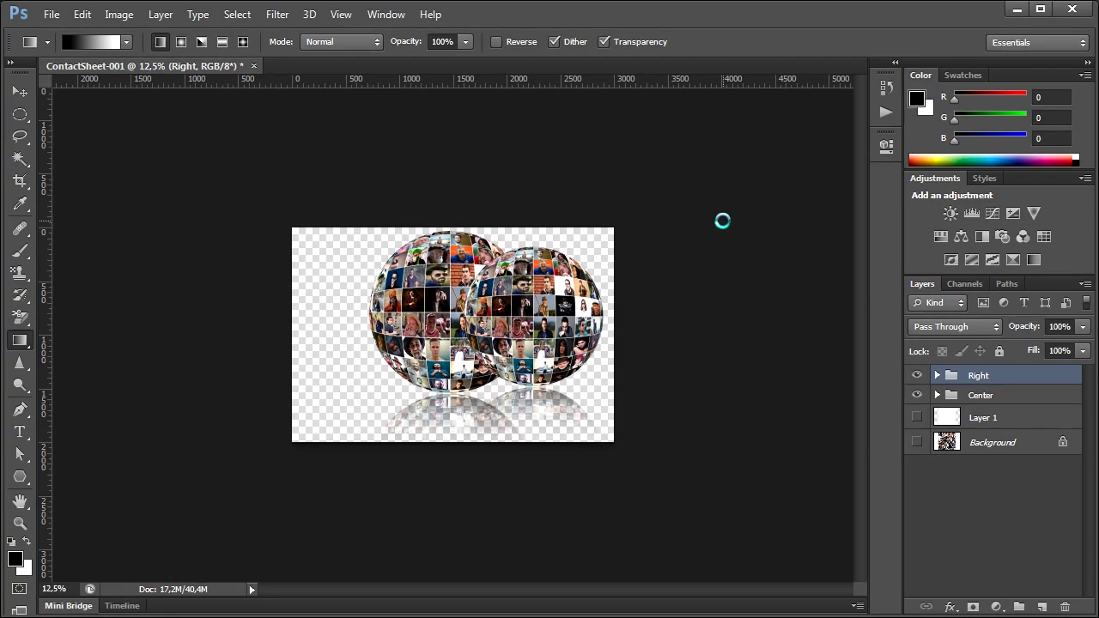
Place Right below Center, duplicate it as group 'Left', and slide that globe left.
{"action": "key", "text": "ctrl+0"}
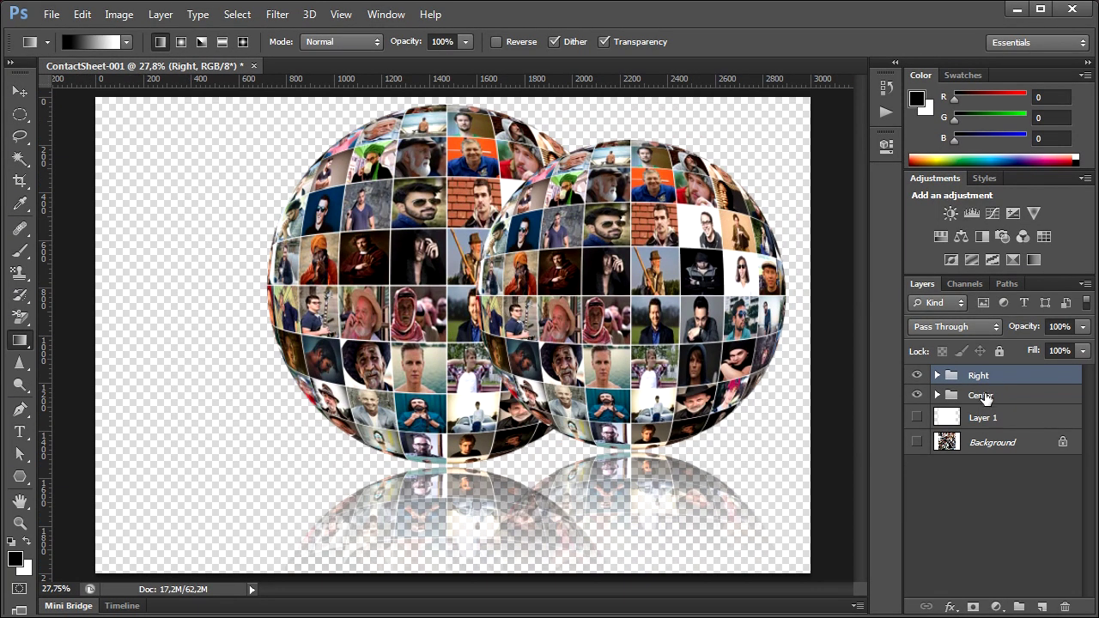
{"action": "left_click_drag", "start_coordinate": [979, 377], "coordinate": [988, 420]}
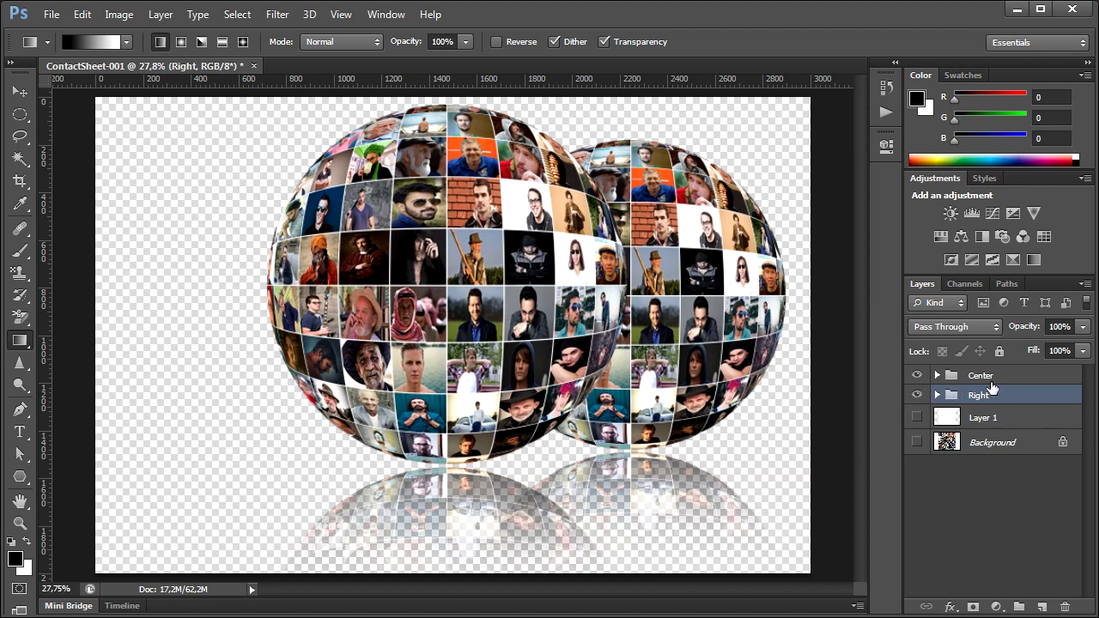
{"action": "left_click", "coordinate": [163, 15]}
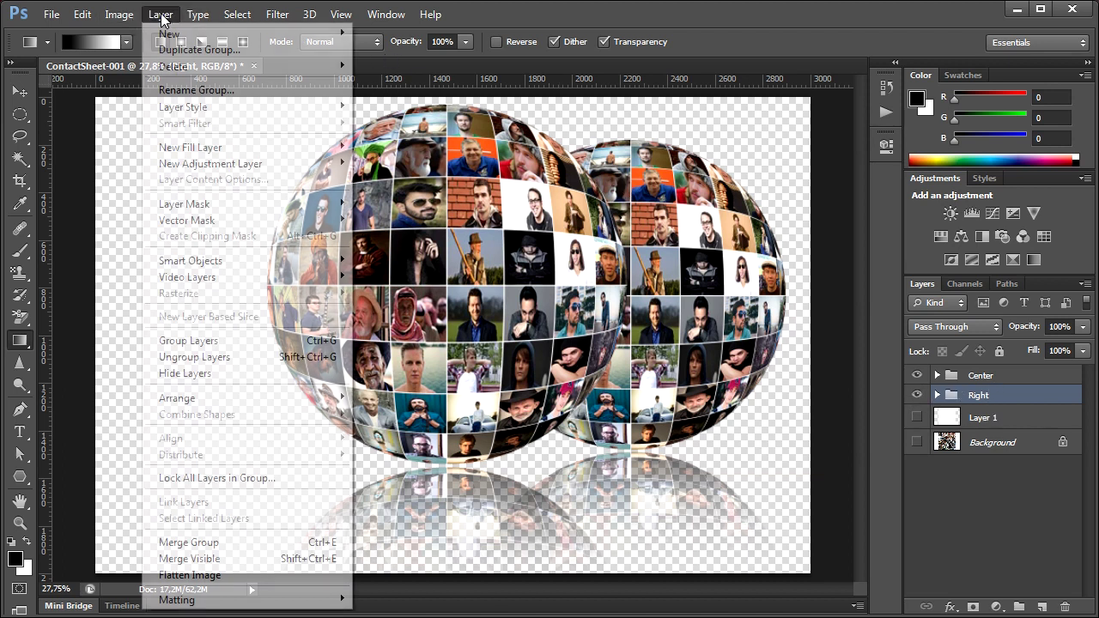
{"action": "left_click", "coordinate": [271, 54]}
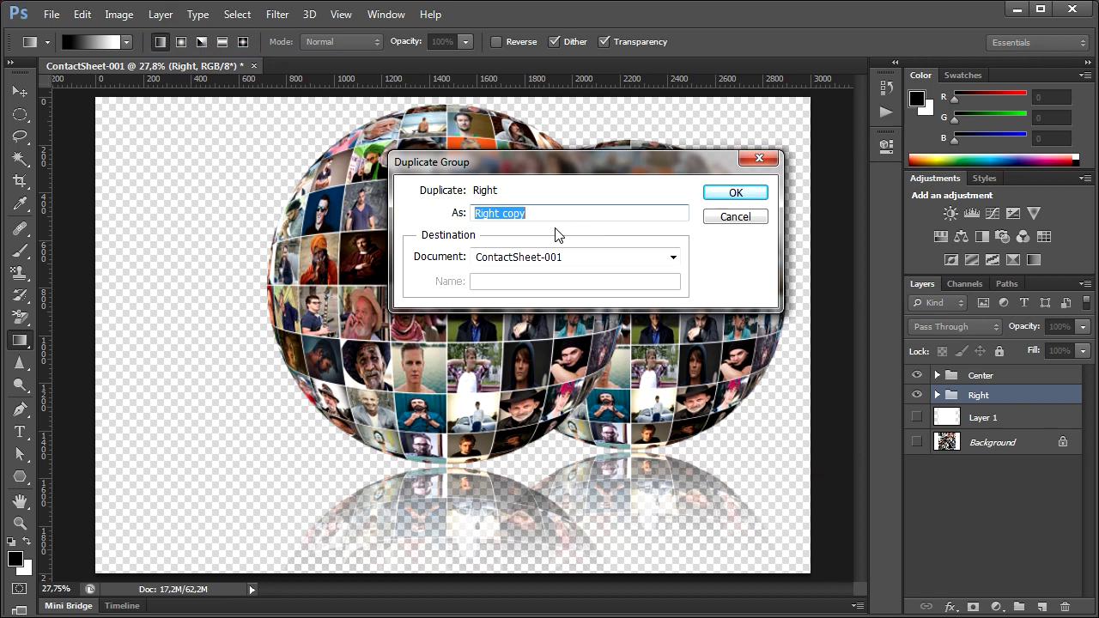
{"action": "type", "text": "Left"}
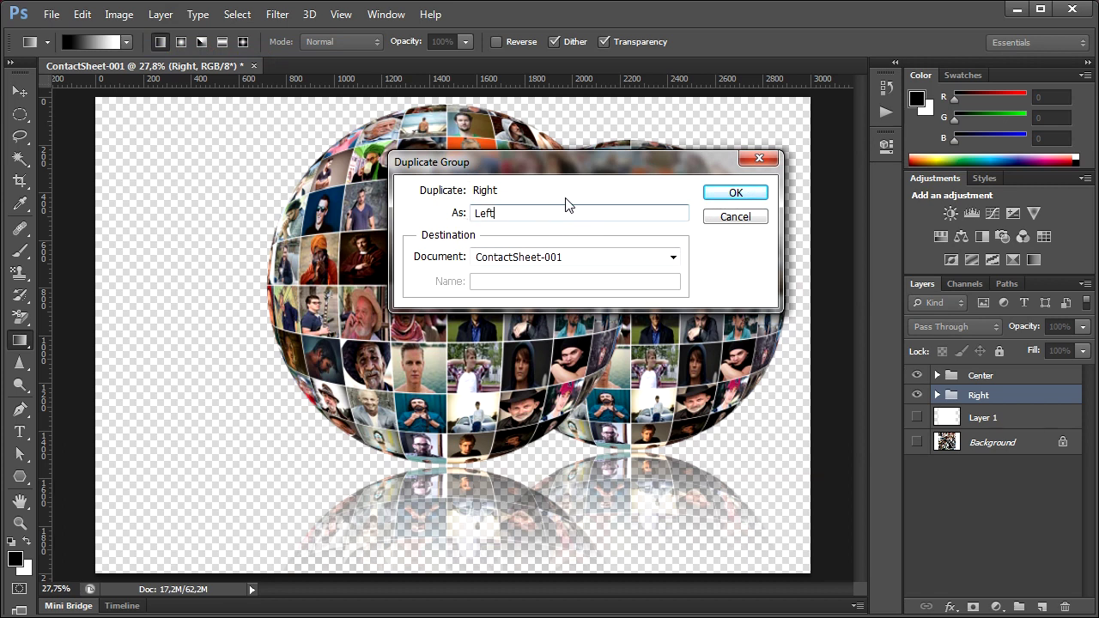
{"action": "left_click", "coordinate": [728, 193]}
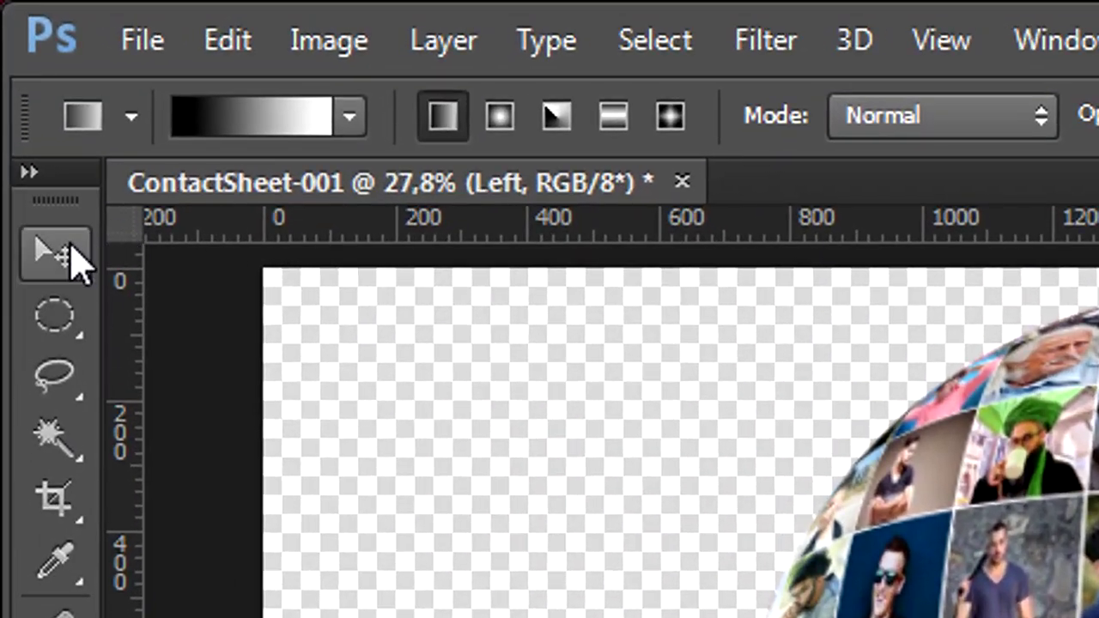
{"action": "left_click", "coordinate": [22, 89]}
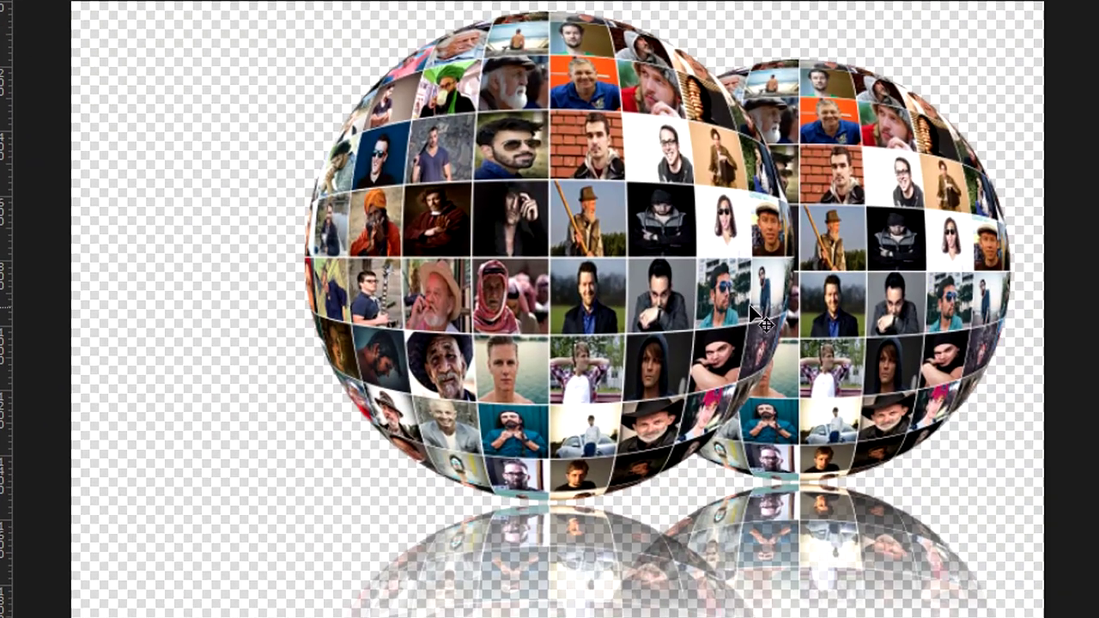
{"action": "mouse_move", "coordinate": [850, 322]}
{"action": "left_mouse_down"}
{"action": "mouse_move", "coordinate": [398, 306]}
{"action": "mouse_move", "coordinate": [392, 315]}
{"action": "left_mouse_up"}
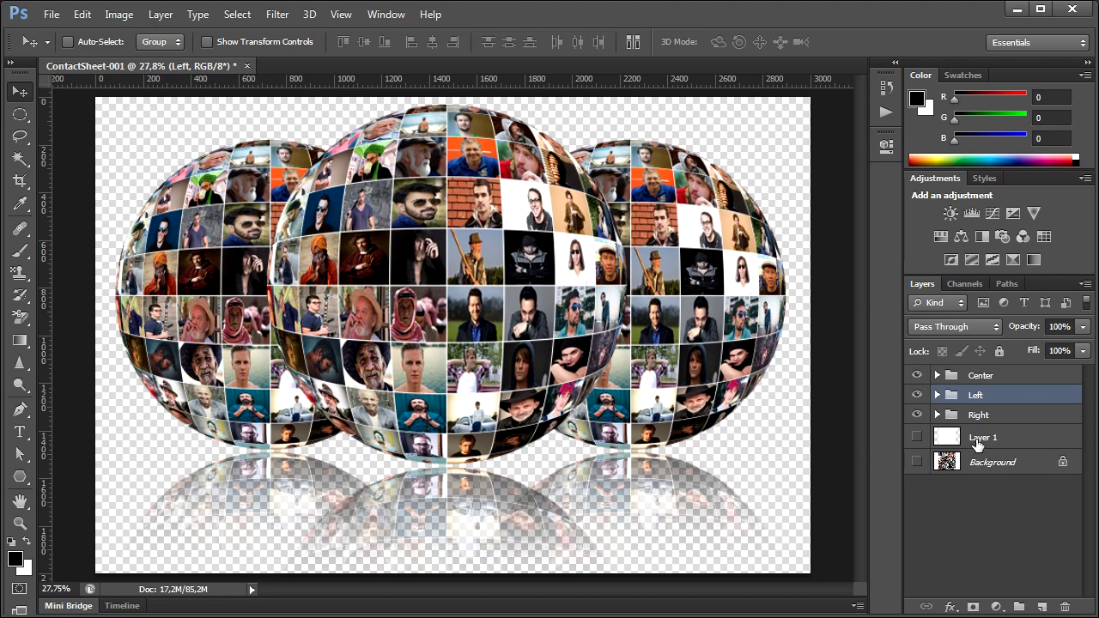
Show and select Layer 1, then fill it with 50% Gray.
{"action": "left_click", "coordinate": [976, 444]}
{"action": "left_click", "coordinate": [917, 437]}
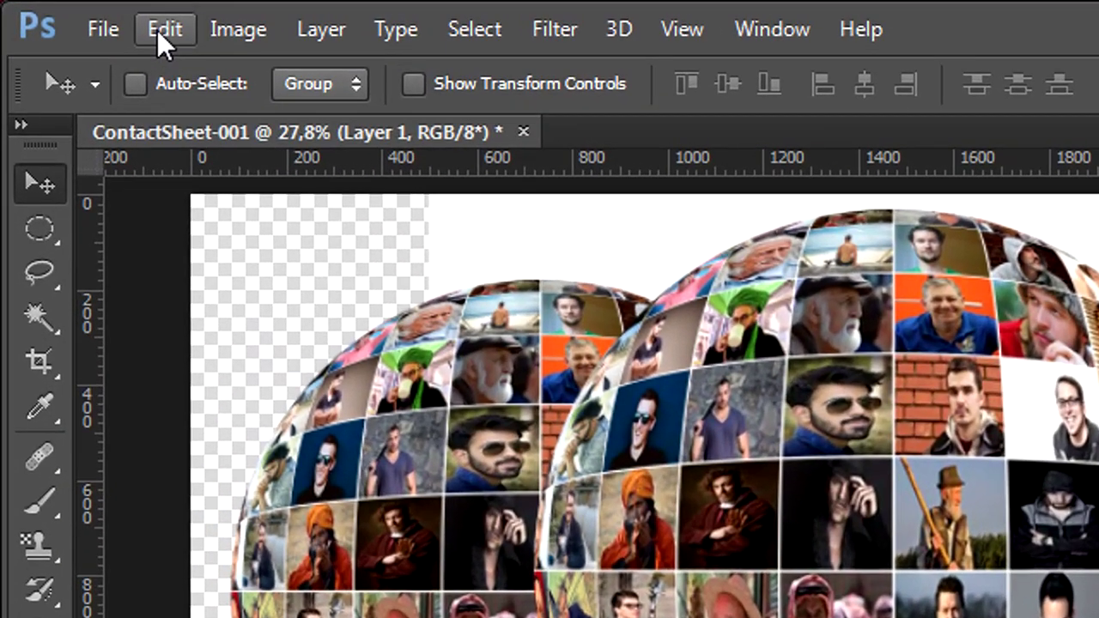
{"action": "left_click", "coordinate": [157, 30]}
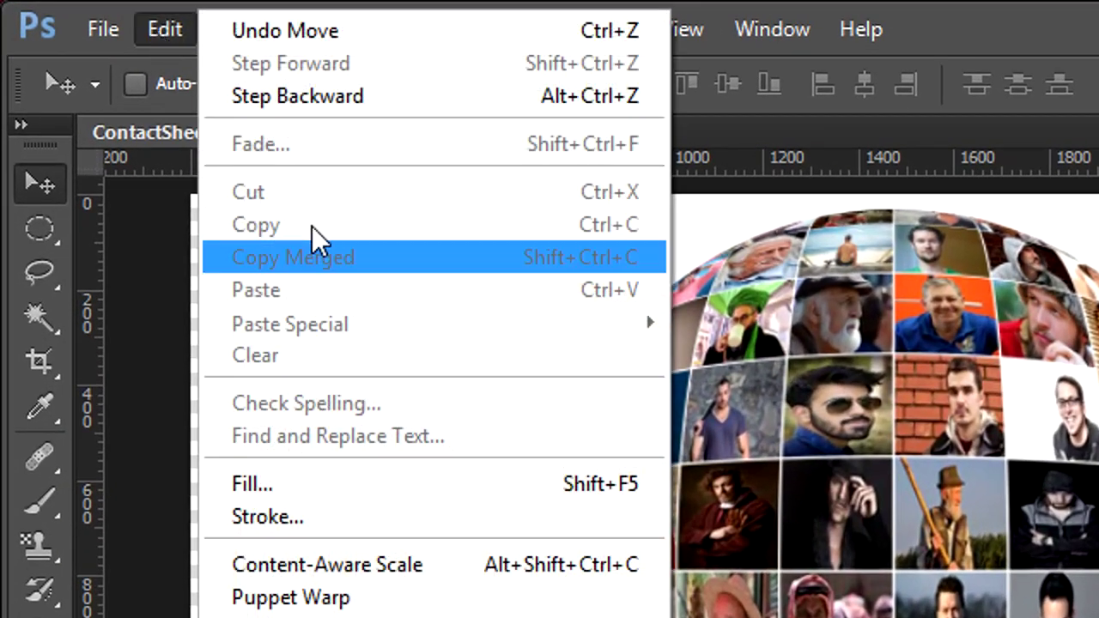
{"action": "left_click", "coordinate": [432, 486]}
{"action": "left_click", "coordinate": [544, 266]}
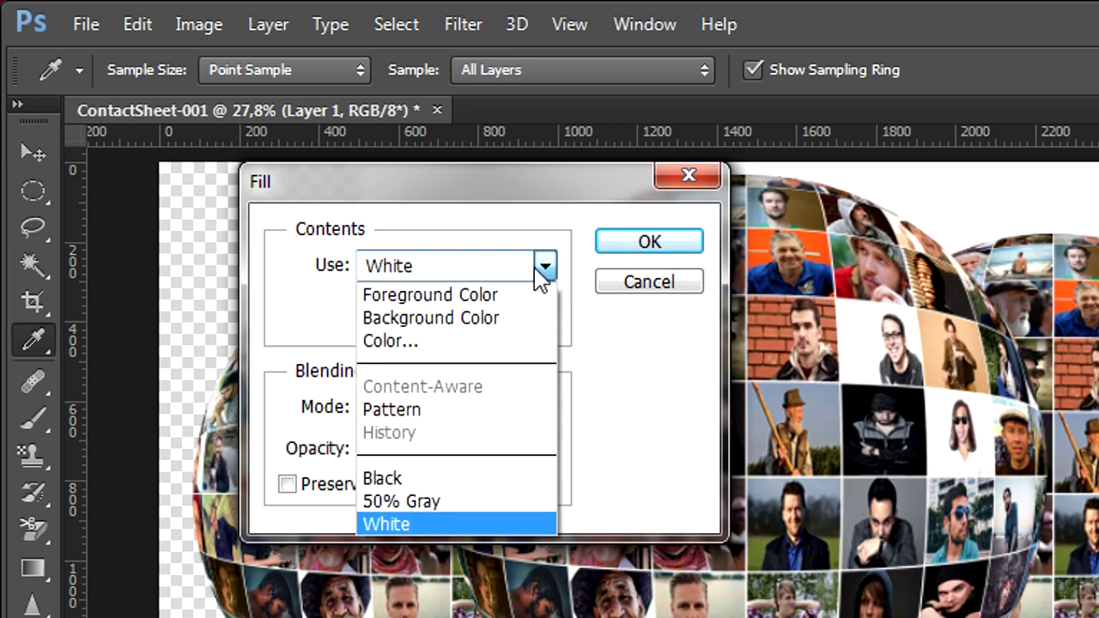
{"action": "left_click", "coordinate": [455, 505]}
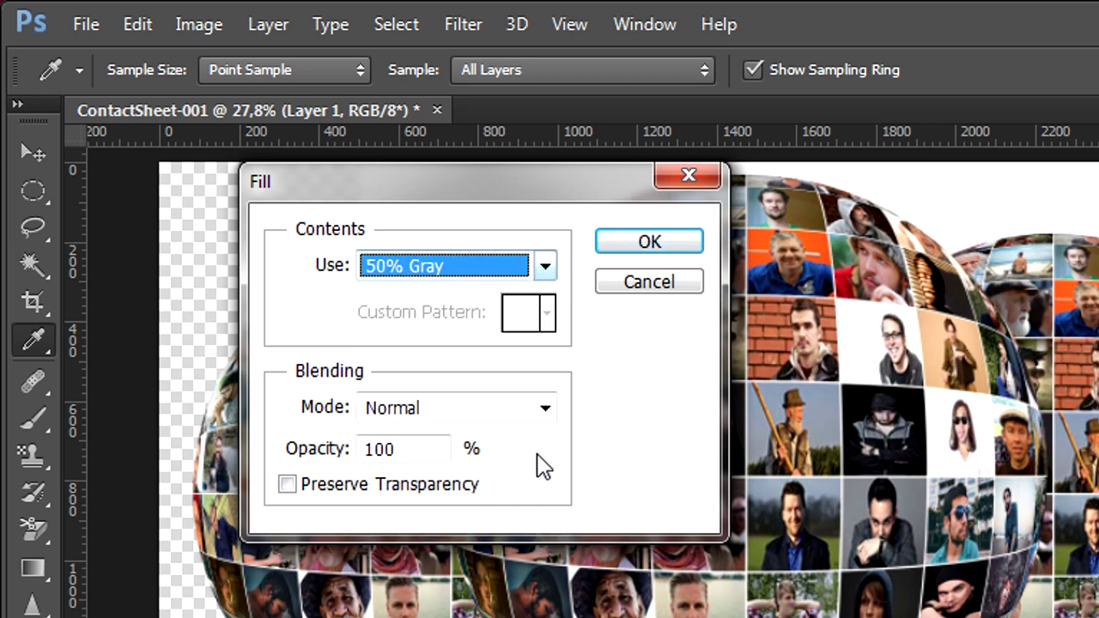
{"action": "left_click", "coordinate": [670, 249]}
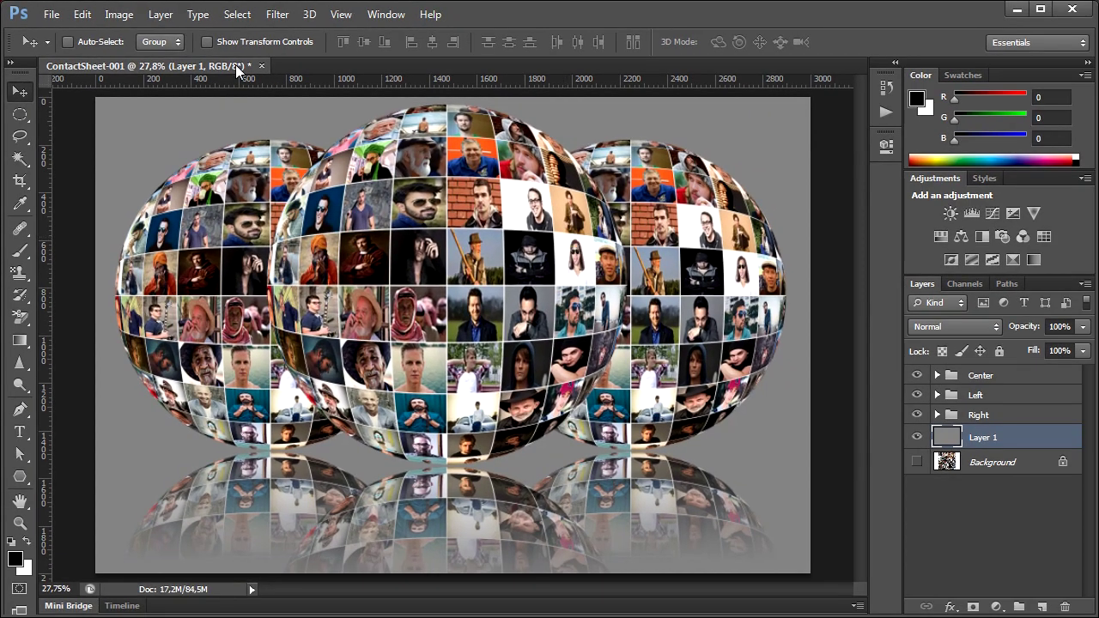
Refill Layer 1 with solid Black.
{"action": "left_click", "coordinate": [83, 14]}
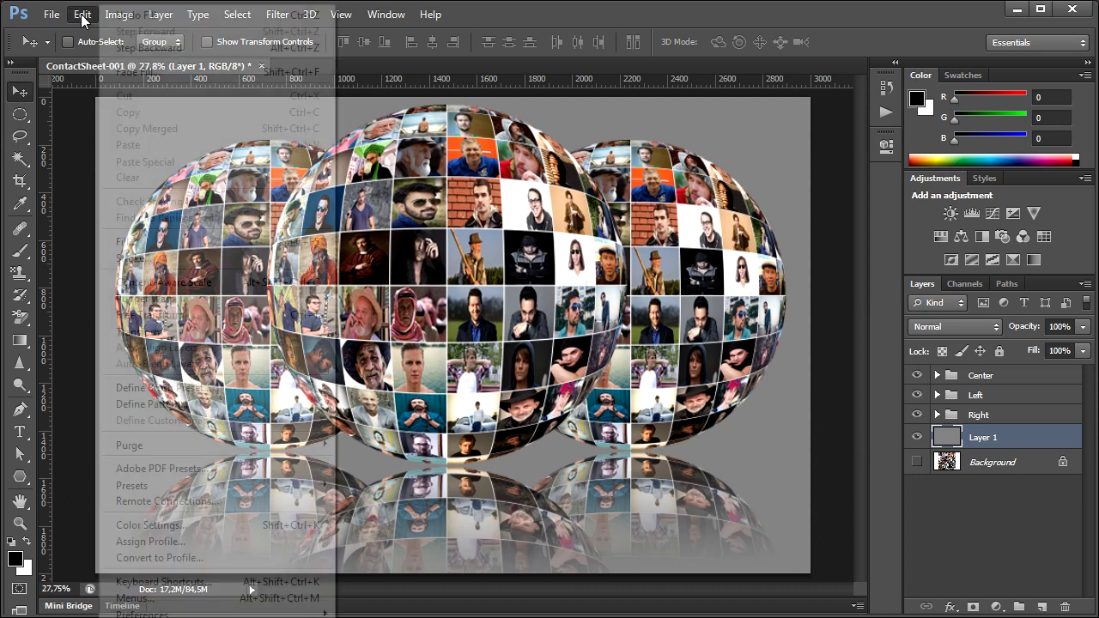
{"action": "left_click", "coordinate": [196, 243]}
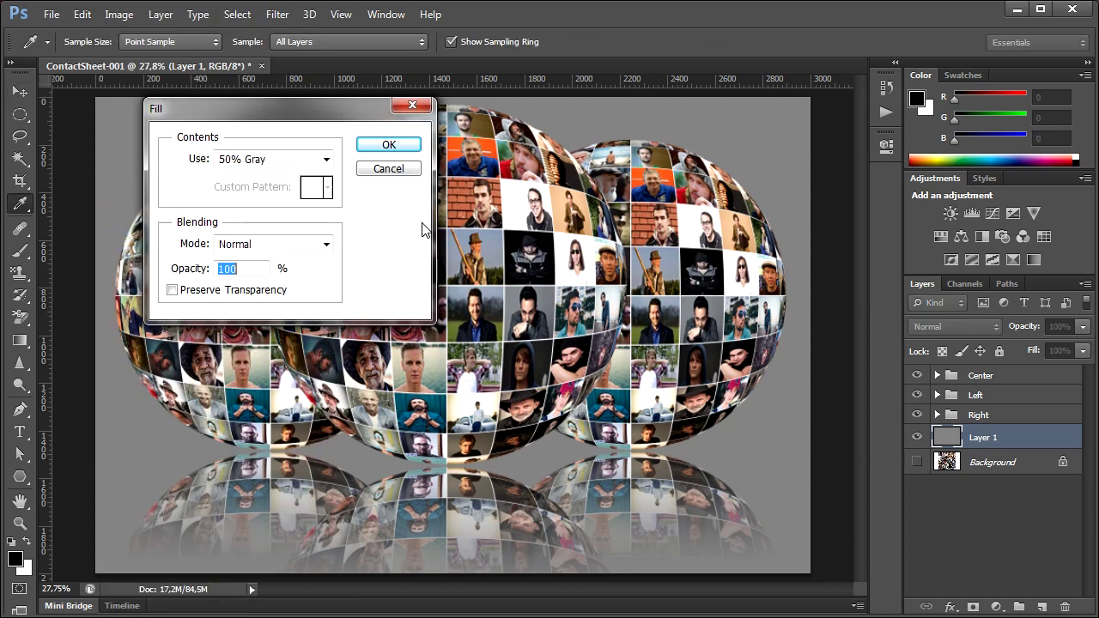
{"action": "left_click", "coordinate": [326, 160]}
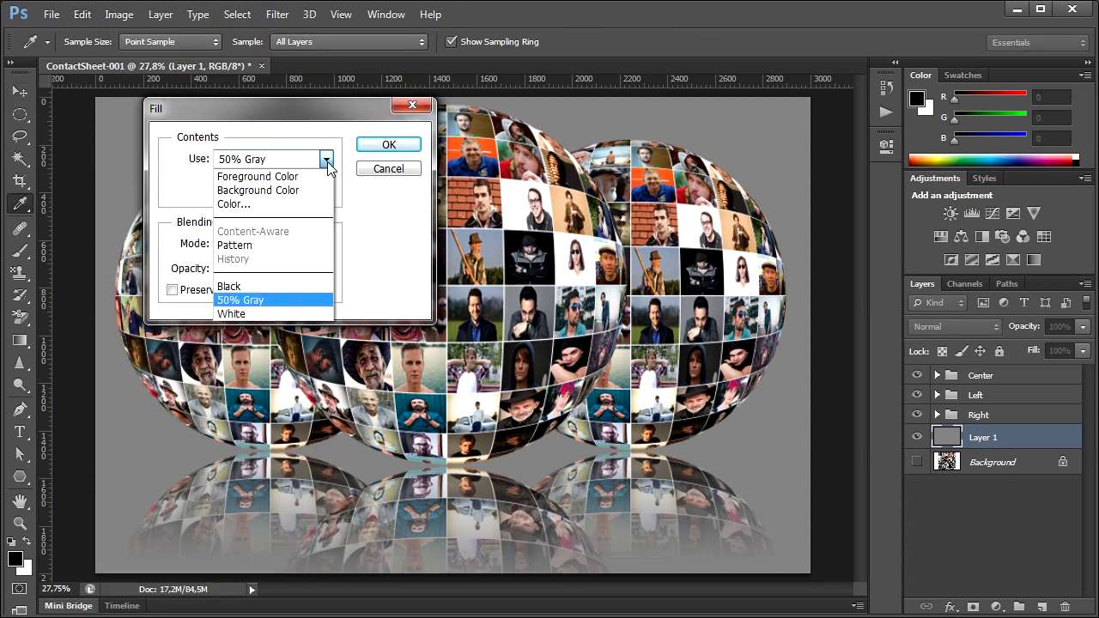
{"action": "left_click", "coordinate": [287, 286]}
{"action": "left_click", "coordinate": [387, 145]}
{"action": "key", "text": "v"}
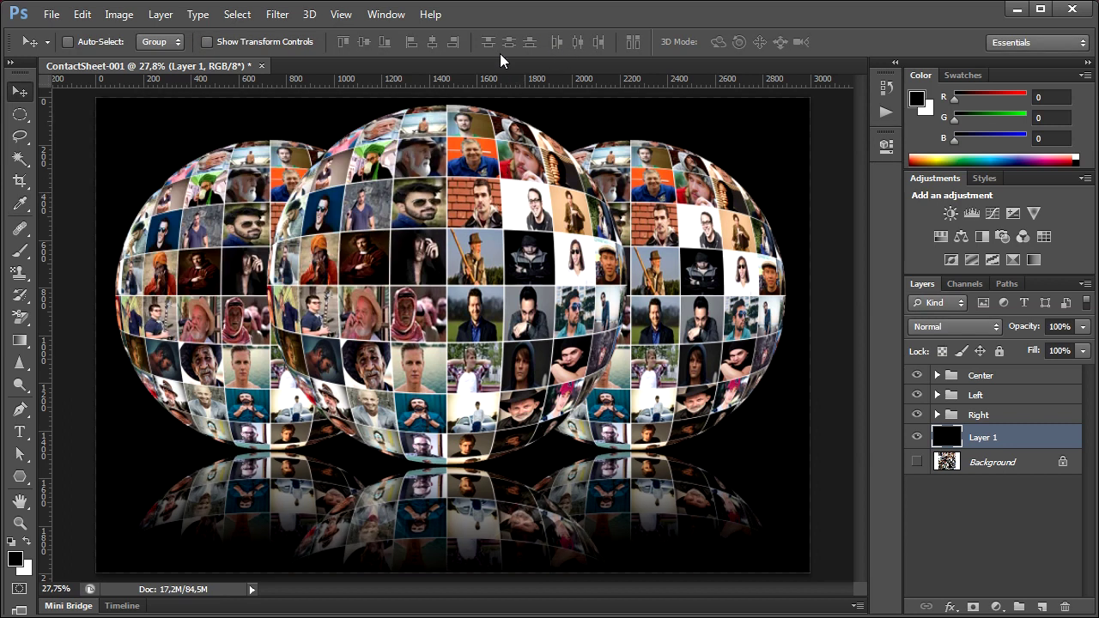
Hide and reshow the Center, Left and Right groups to check the black backdrop.
{"action": "left_click", "coordinate": [917, 375]}
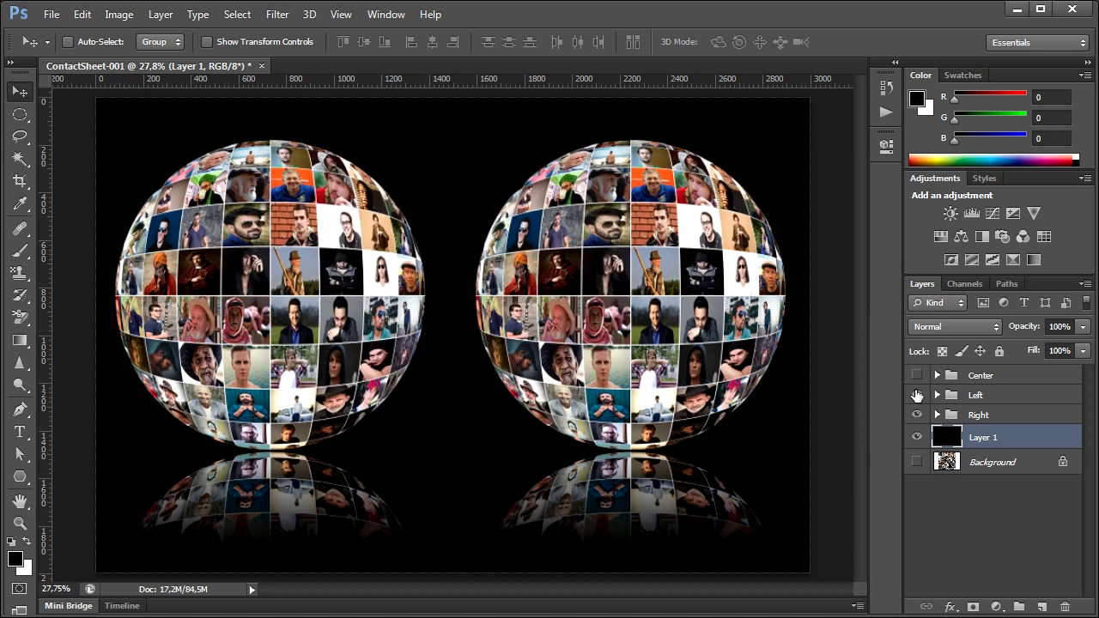
{"action": "left_click", "coordinate": [917, 395]}
{"action": "left_click", "coordinate": [917, 415]}
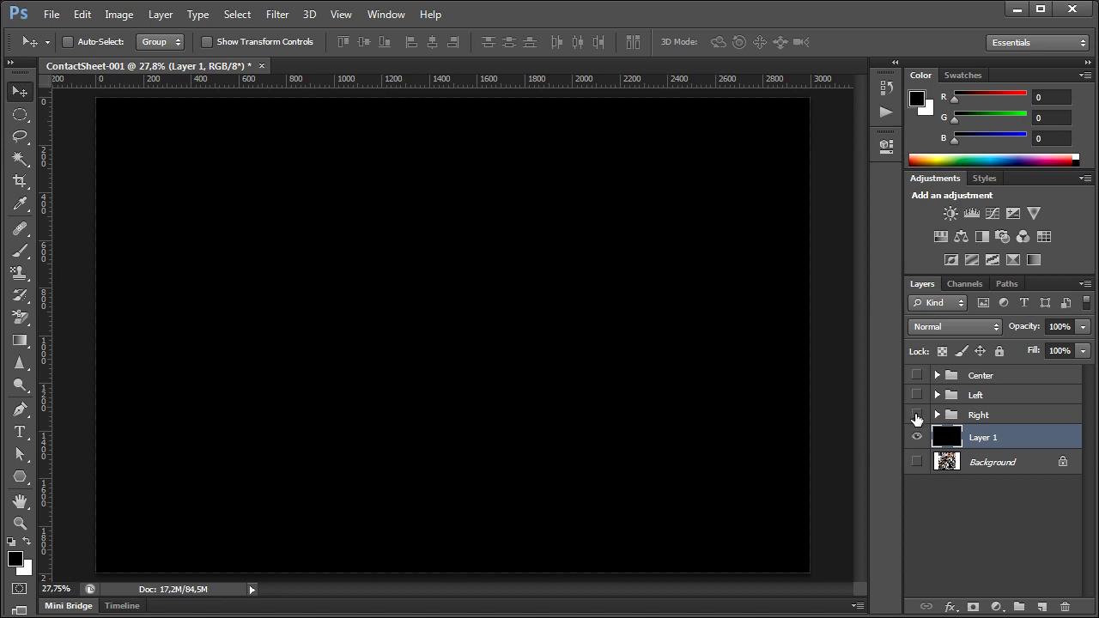
{"action": "left_click", "coordinate": [917, 414]}
{"action": "left_click", "coordinate": [917, 395]}
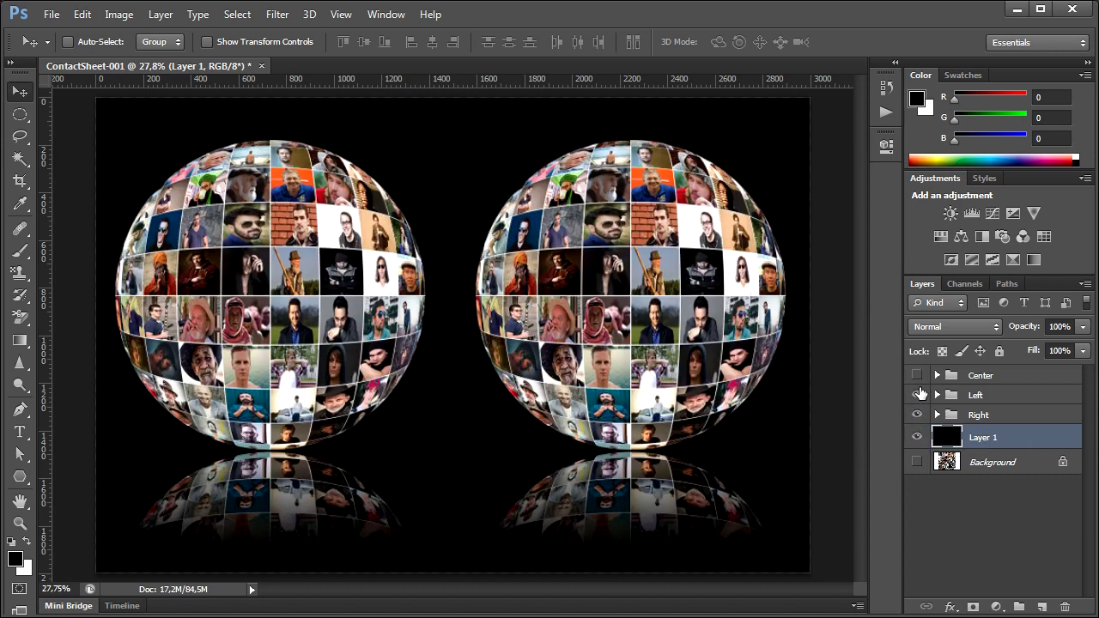
{"action": "left_click", "coordinate": [917, 375]}
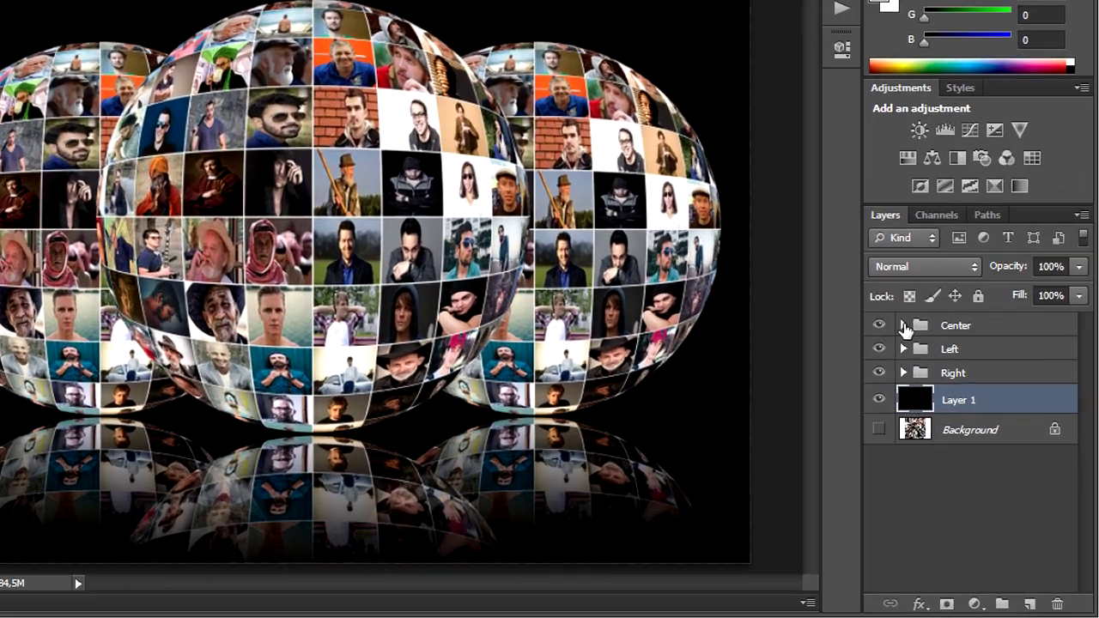
Set the Center group's reflection layer to 50% opacity.
{"action": "left_click", "coordinate": [938, 376]}
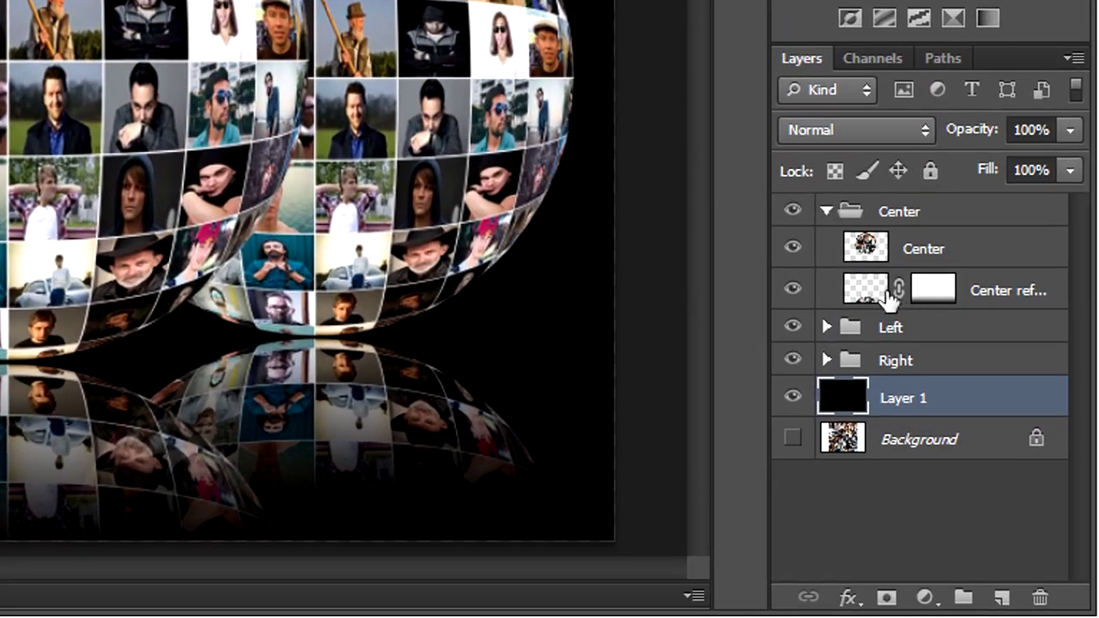
{"action": "left_click", "coordinate": [867, 292]}
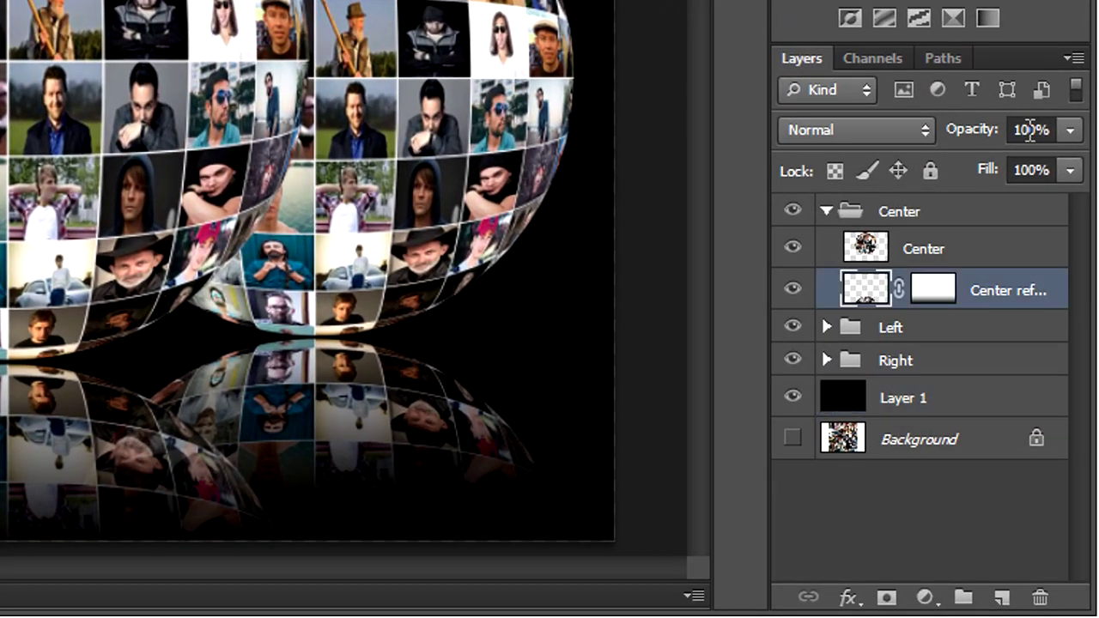
{"action": "left_click_drag", "start_coordinate": [950, 134], "coordinate": [950, 132]}
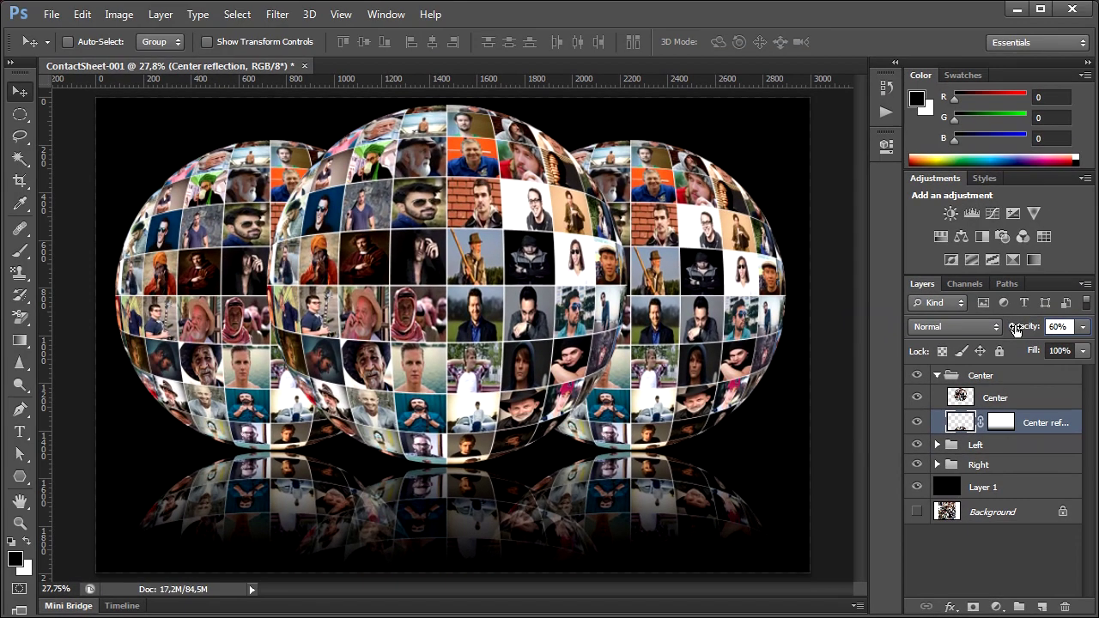
{"action": "left_click_drag", "start_coordinate": [1016, 329], "coordinate": [1013, 328]}
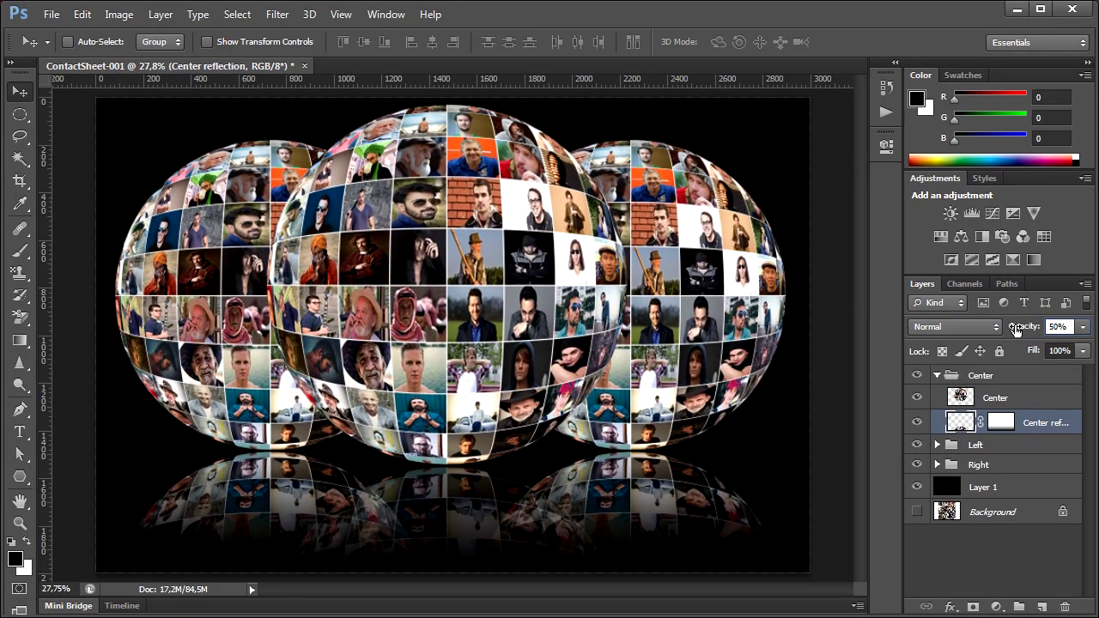
Set the Left group's reflection layer to 50% opacity.
{"action": "left_click", "coordinate": [938, 445]}
{"action": "left_click", "coordinate": [955, 494]}
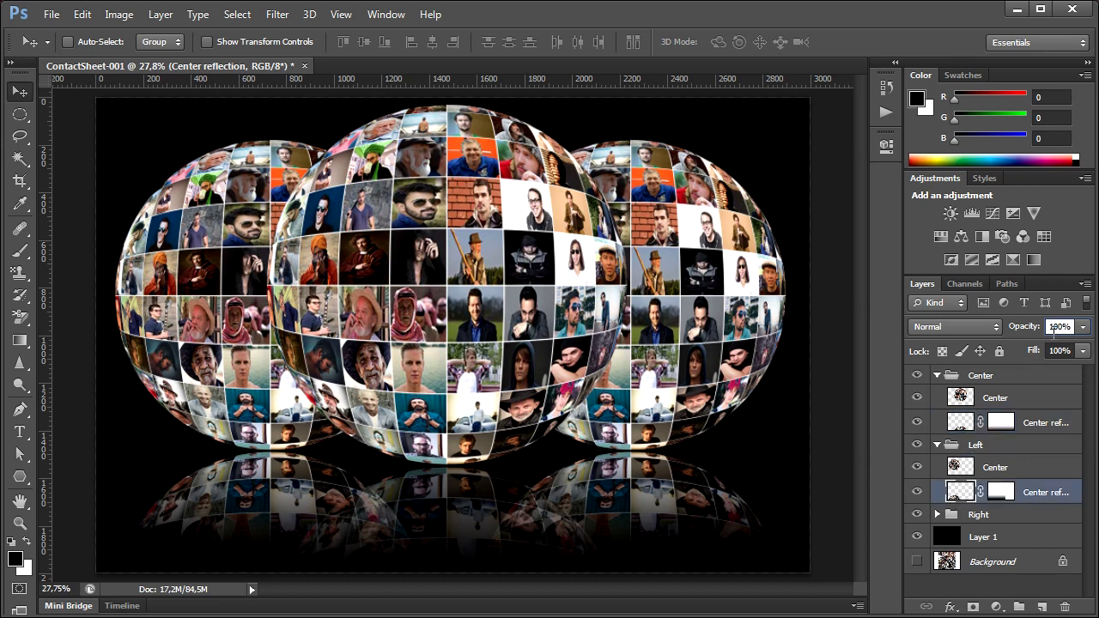
{"action": "key", "text": "5"}
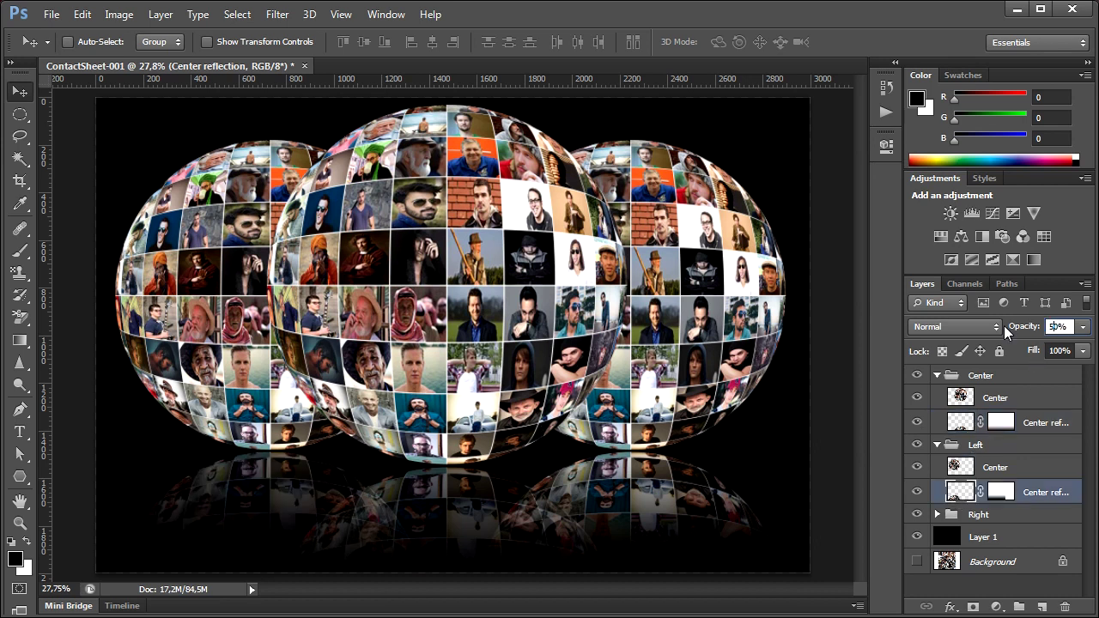
{"action": "key", "text": "Tab"}
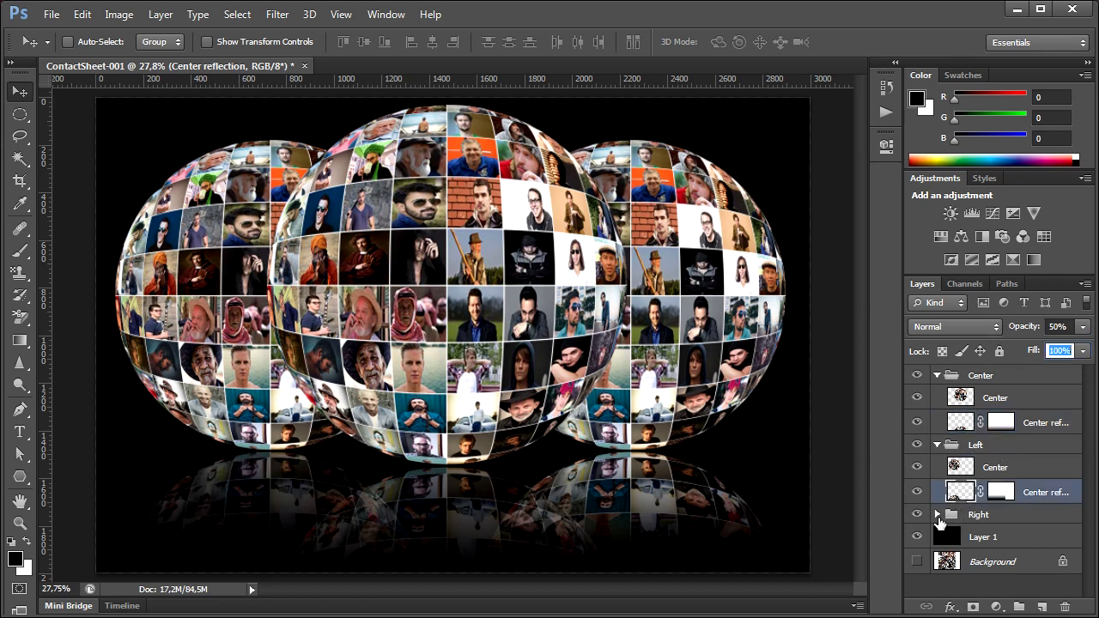
Set the Right group's reflection to 50% opacity and collapse all three groups.
{"action": "left_click", "coordinate": [938, 516]}
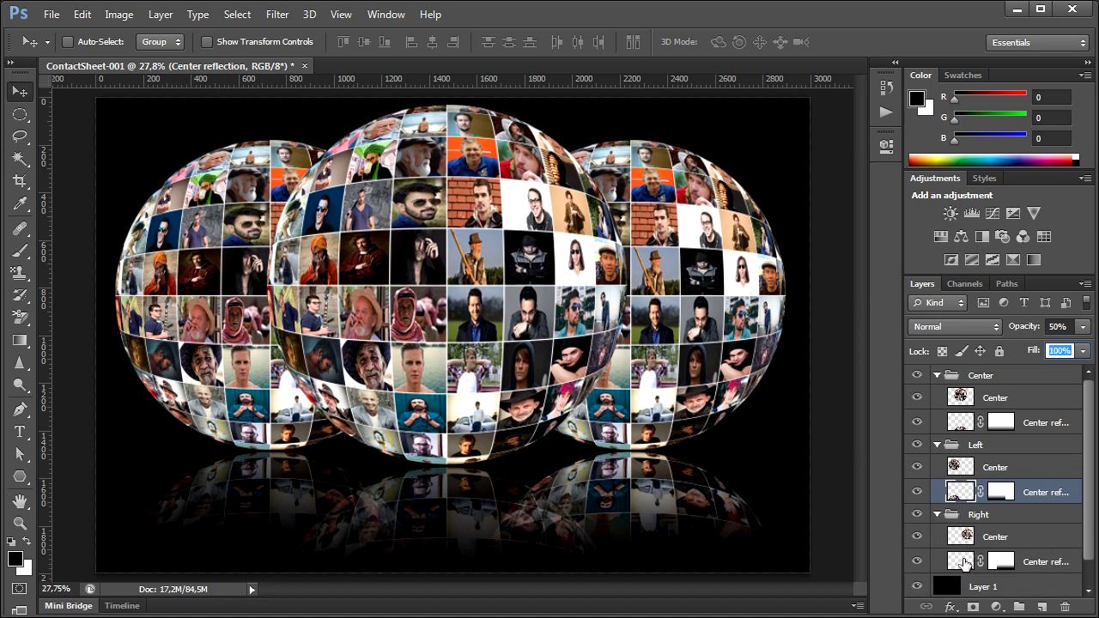
{"action": "left_click", "coordinate": [963, 563]}
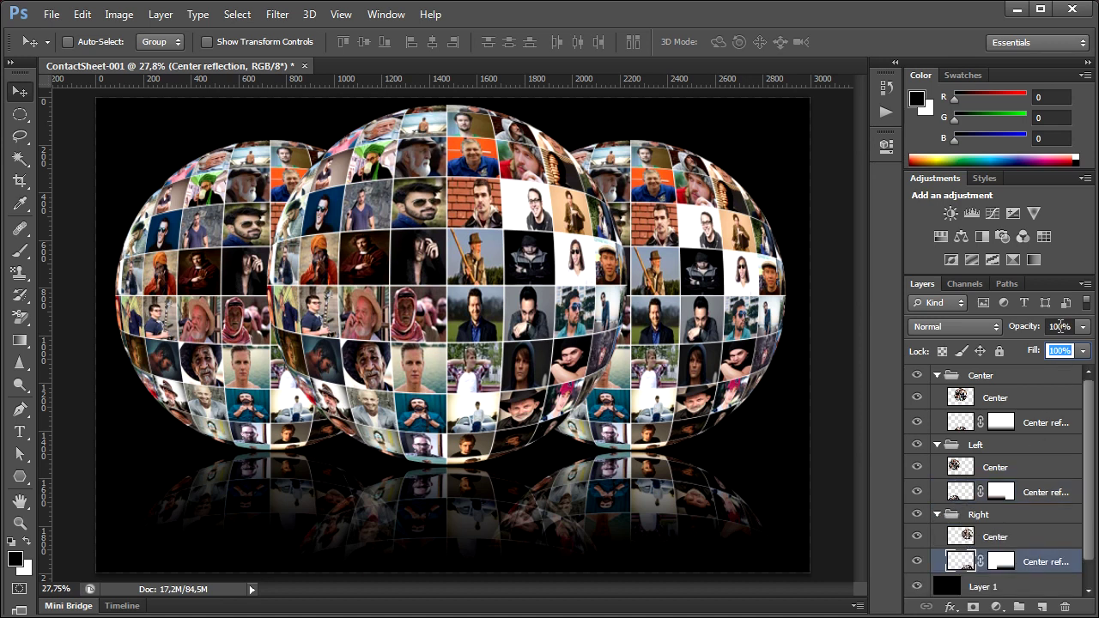
{"action": "left_click", "coordinate": [1061, 326]}
{"action": "type", "text": "50"}
{"action": "key", "text": "Tab"}
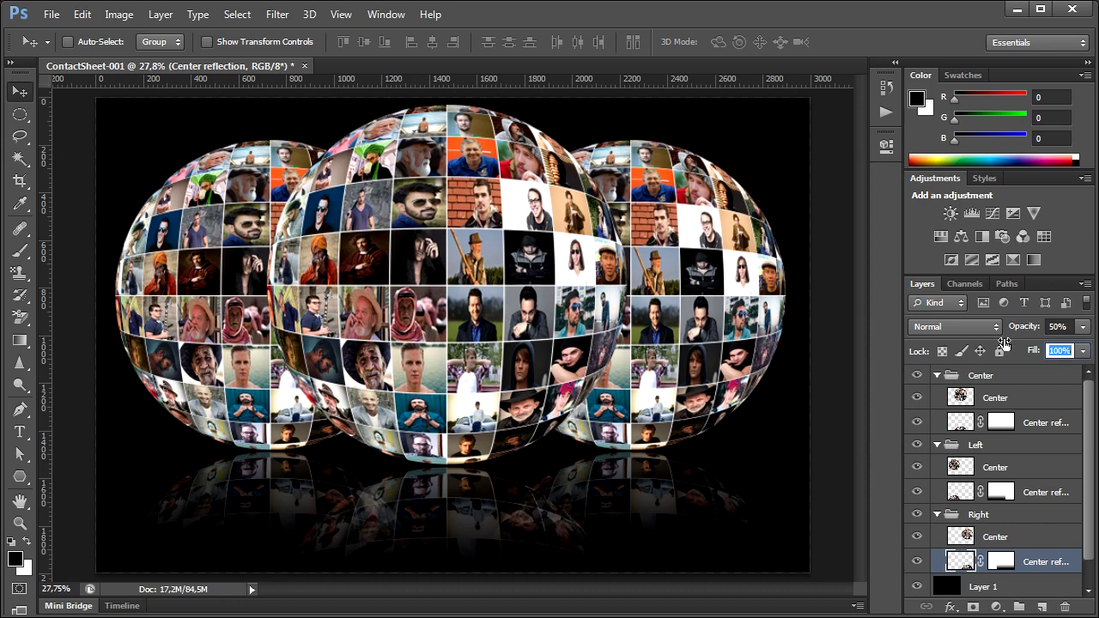
{"action": "left_click", "coordinate": [937, 375]}
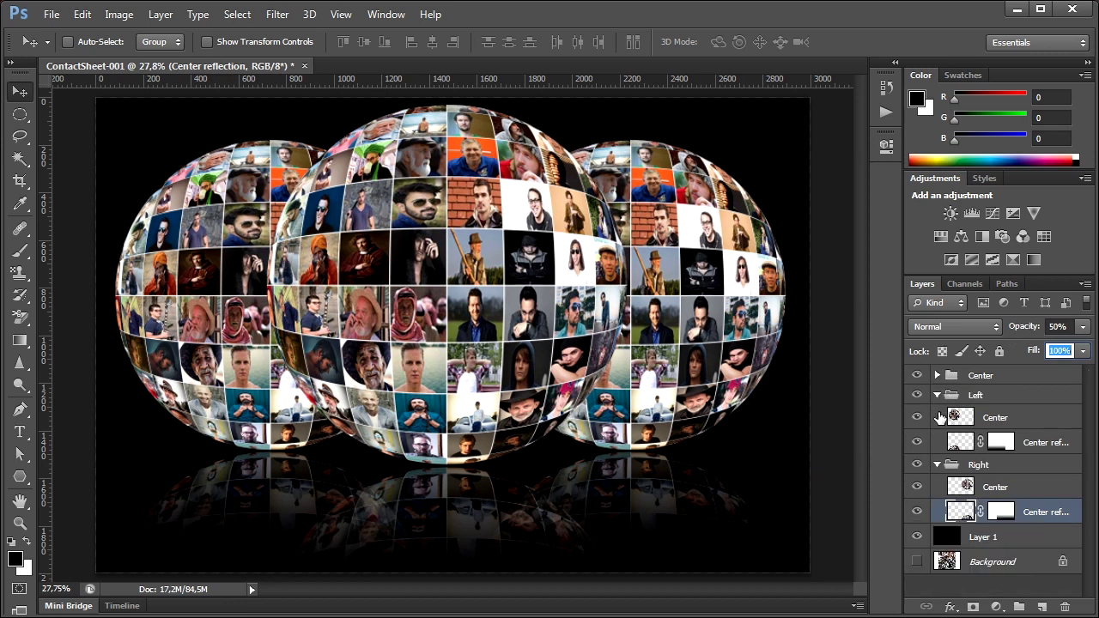
{"action": "left_click", "coordinate": [937, 395]}
{"action": "left_click", "coordinate": [937, 415]}
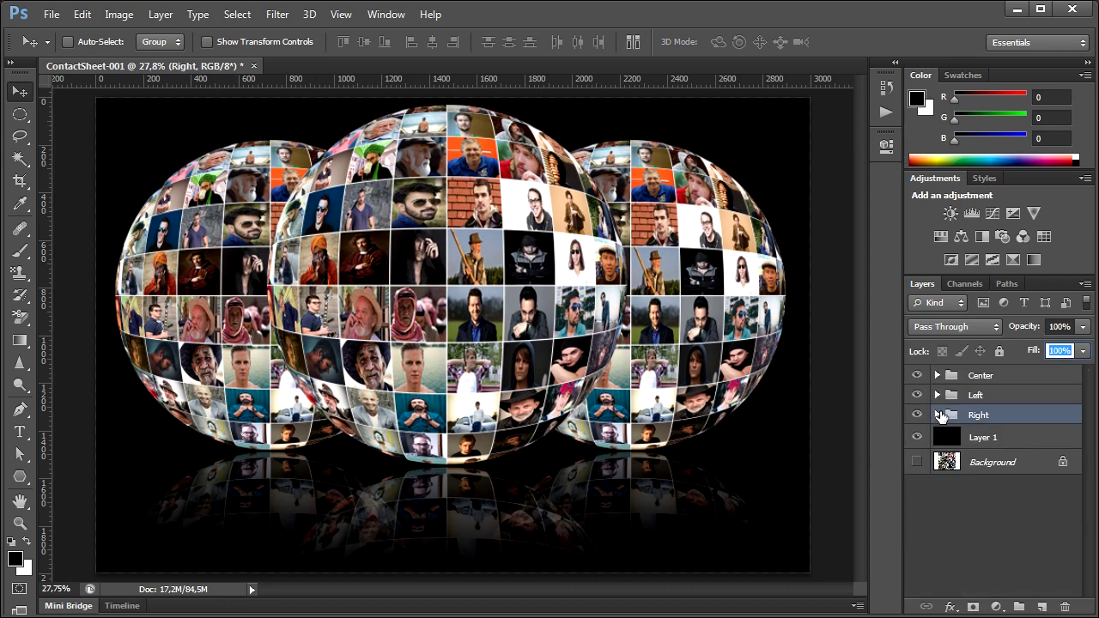
{"action": "left_click", "coordinate": [977, 378]}
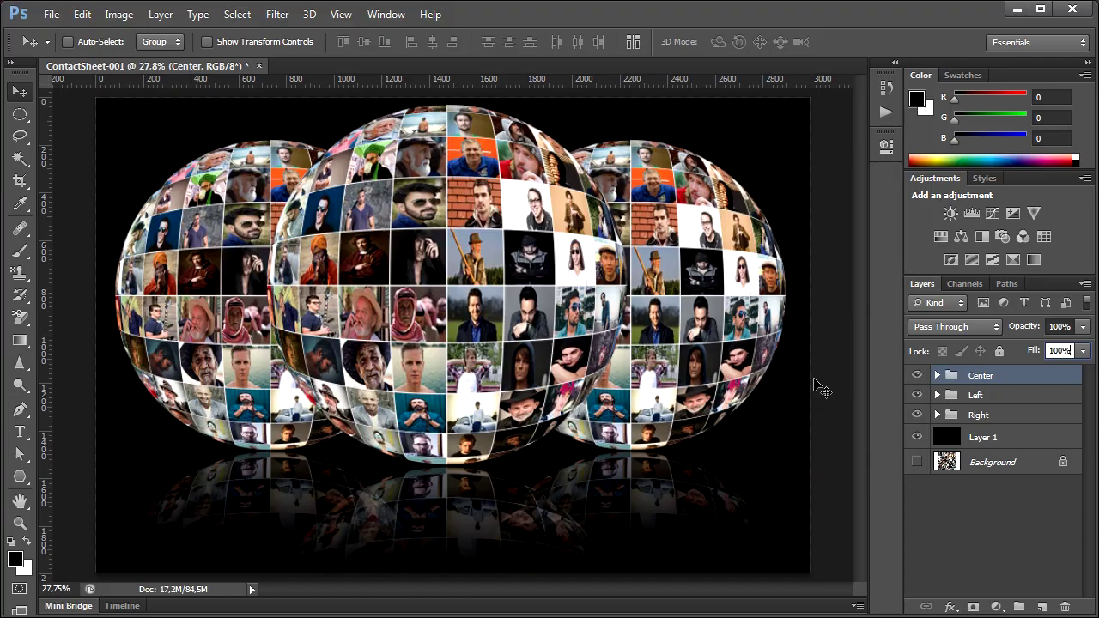